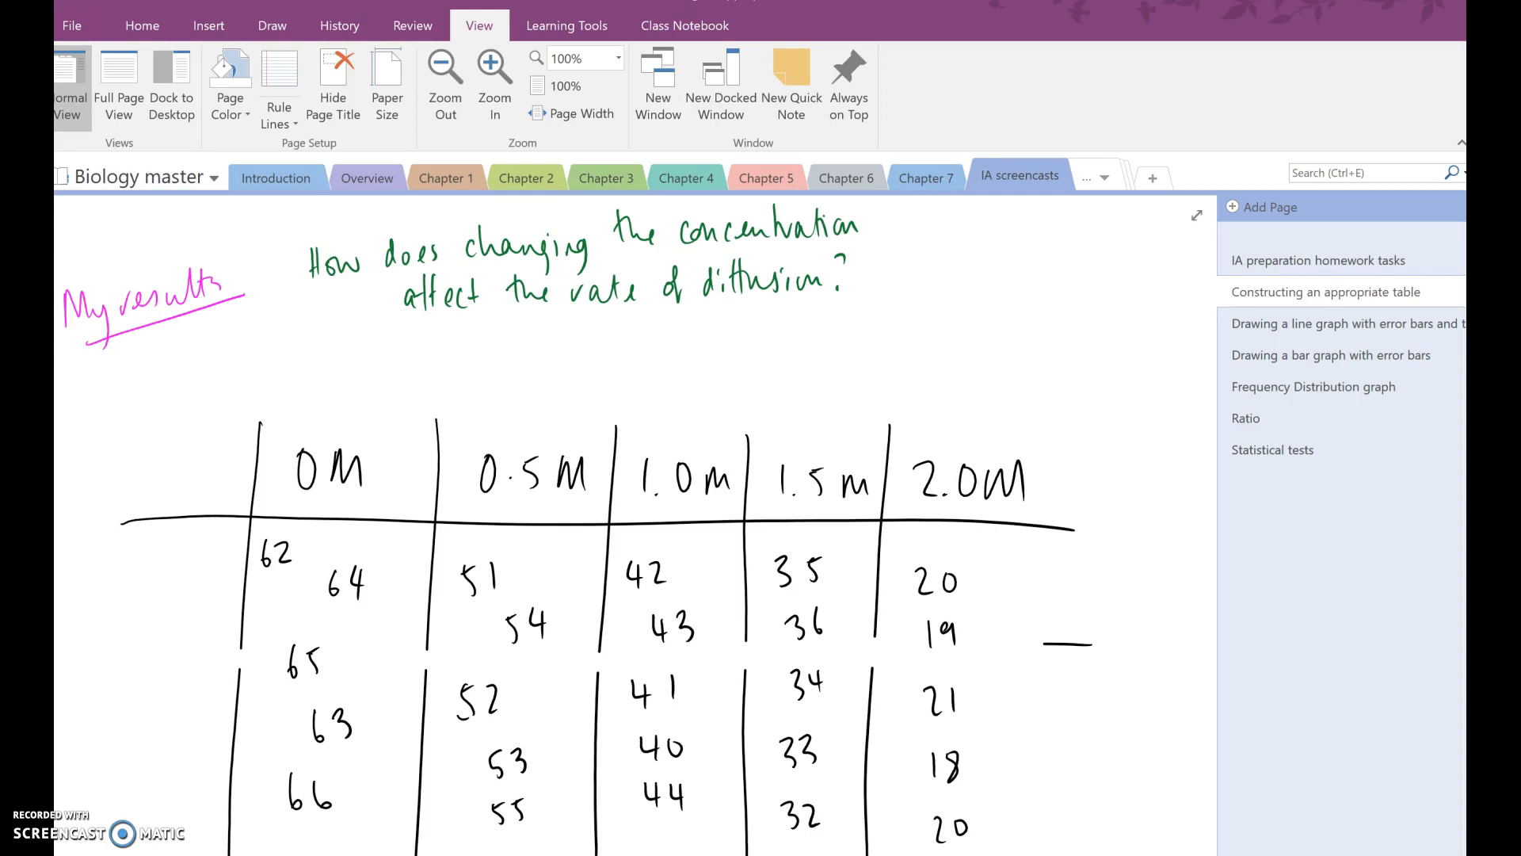
- Mark the row of concentration headings with a magenta loop and arrow, and underline "concentration" in the question, labelling it IV
mouse_move(1046, 334)
left_mouse_down()
mouse_move(1008, 418)
mouse_move(1004, 385)
left_mouse_up()
mouse_move(959, 425)
left_mouse_down()
mouse_move(340, 401)
mouse_move(574, 554)
mouse_move(1117, 506)
mouse_move(955, 415)
left_mouse_up()
mouse_move(689, 258)
left_mouse_down()
mouse_move(881, 248)
mouse_move(926, 264)
mouse_move(968, 224)
left_mouse_up()
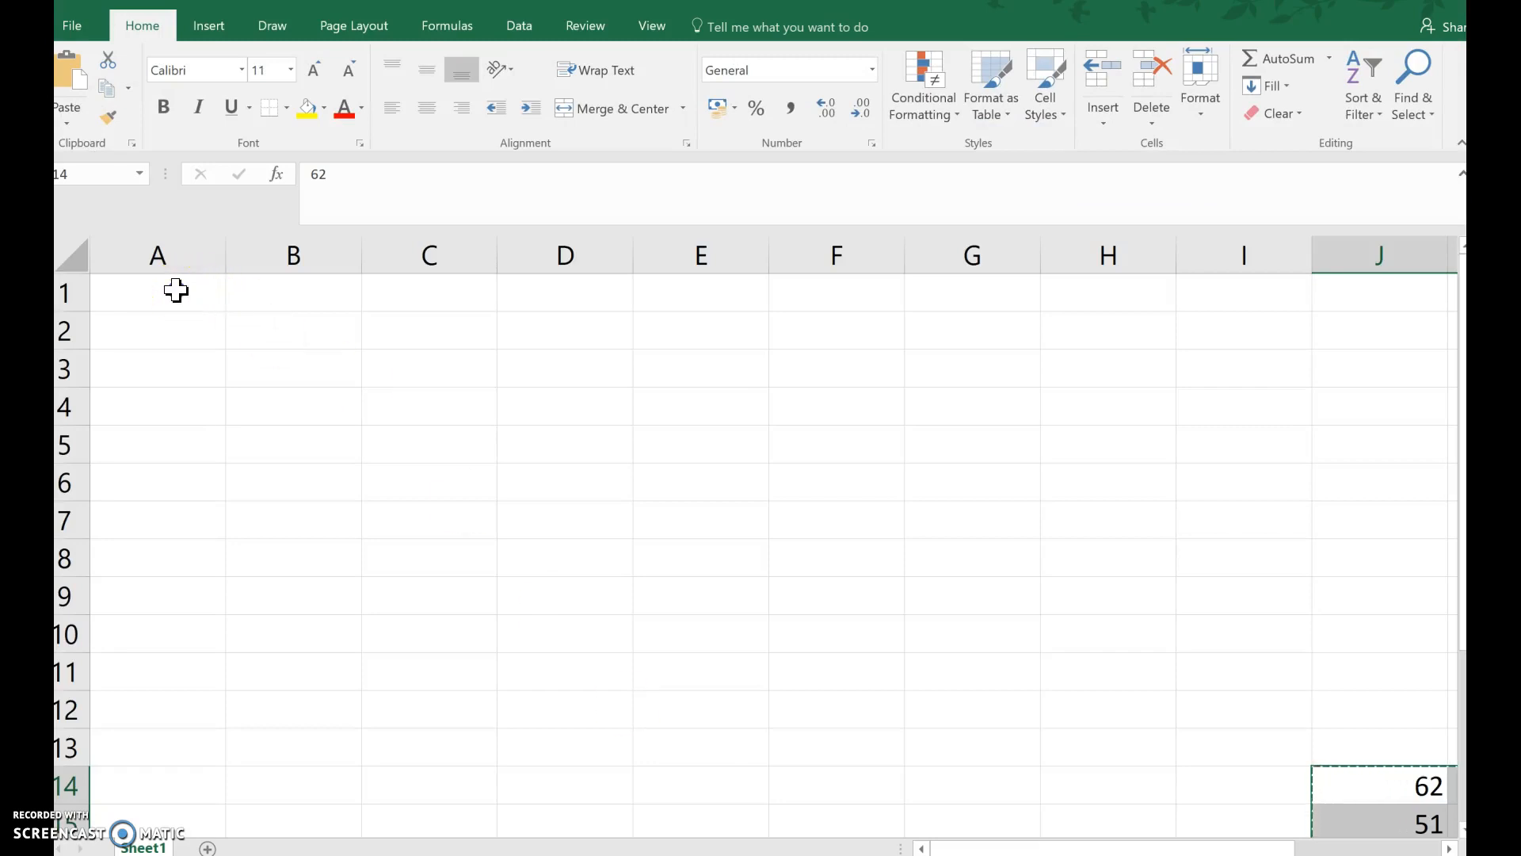
- Enter the heading "Concentration (M)" in cell A1 and fit column A's width to it
left_click(176, 290)
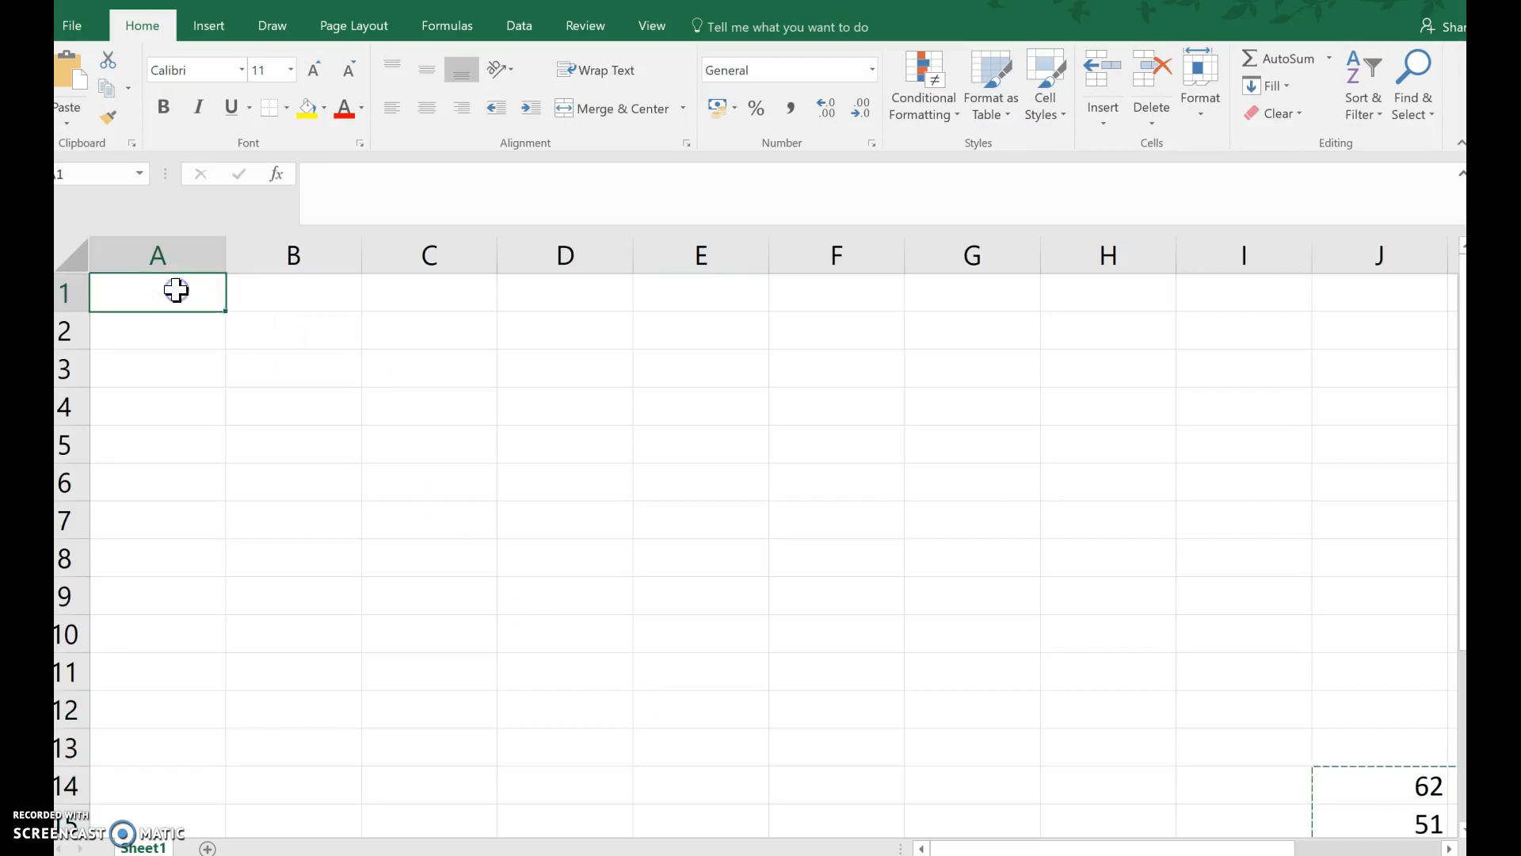
type("Con")
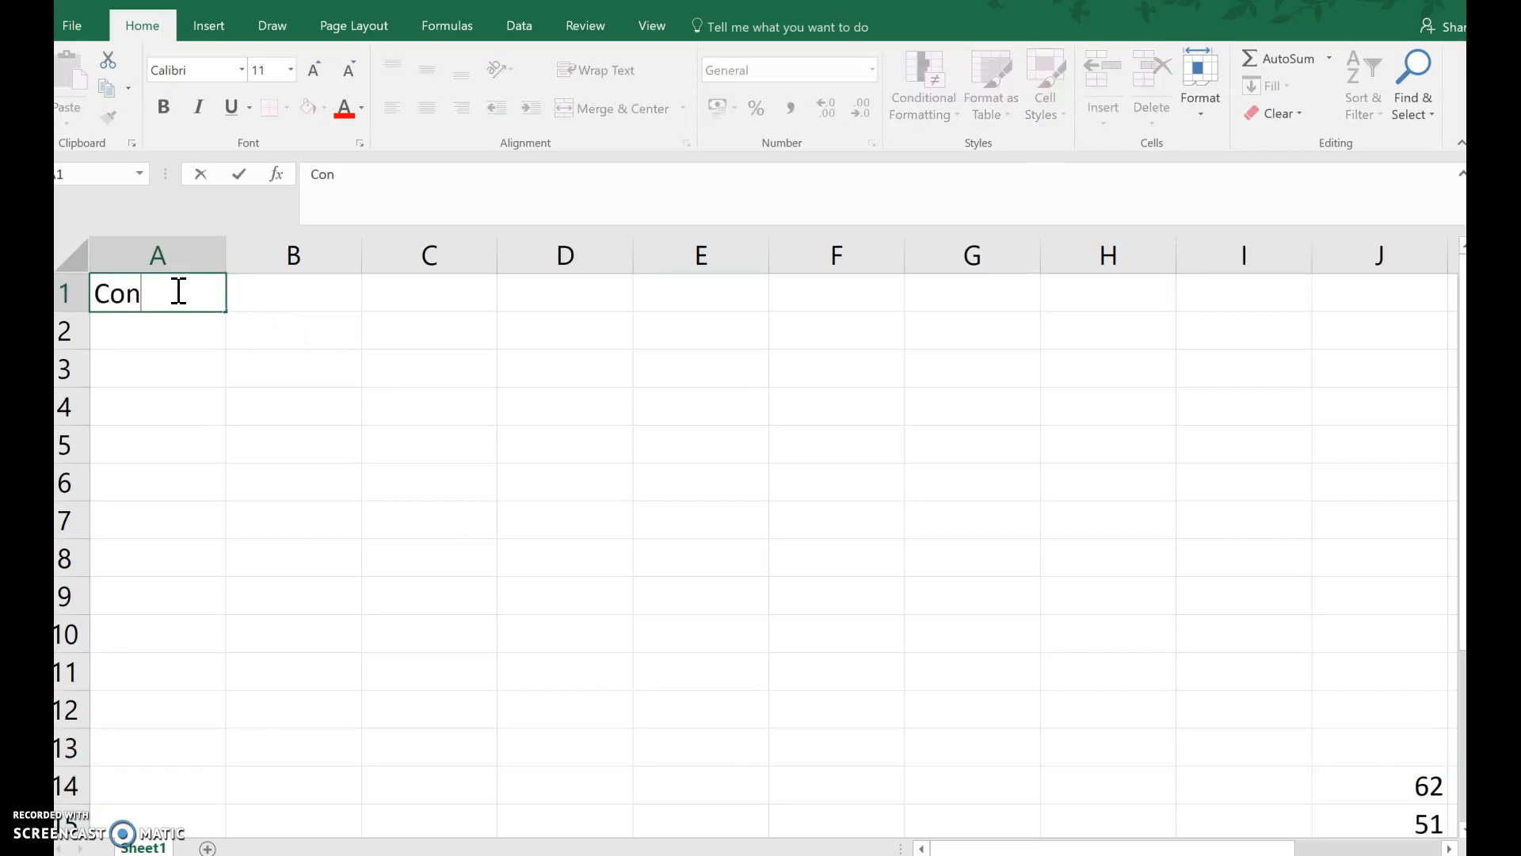
type("centration (M")
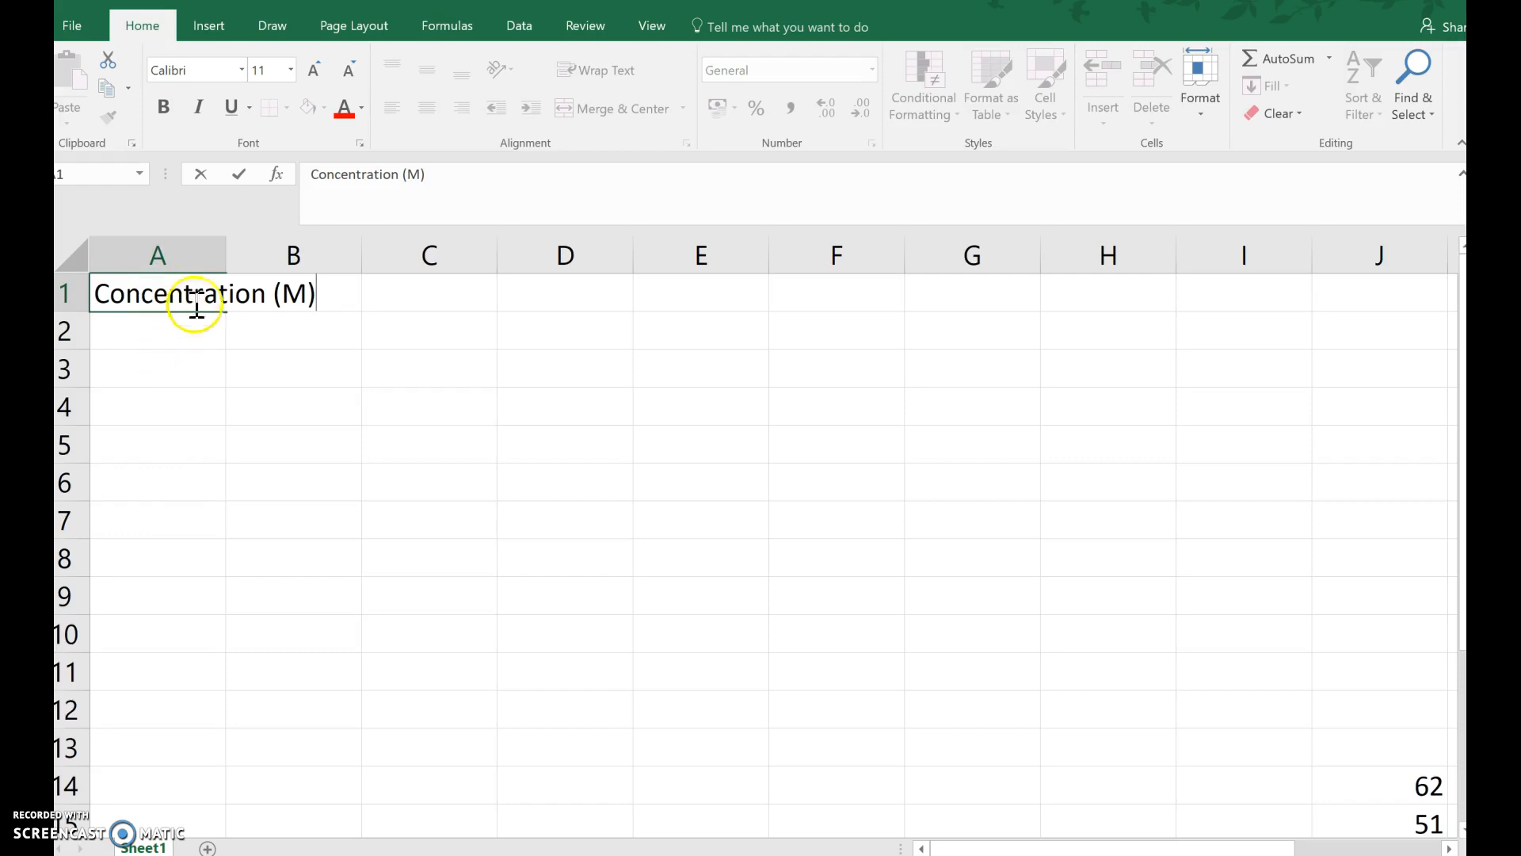
left_click(225, 254)
double_click(225, 253)
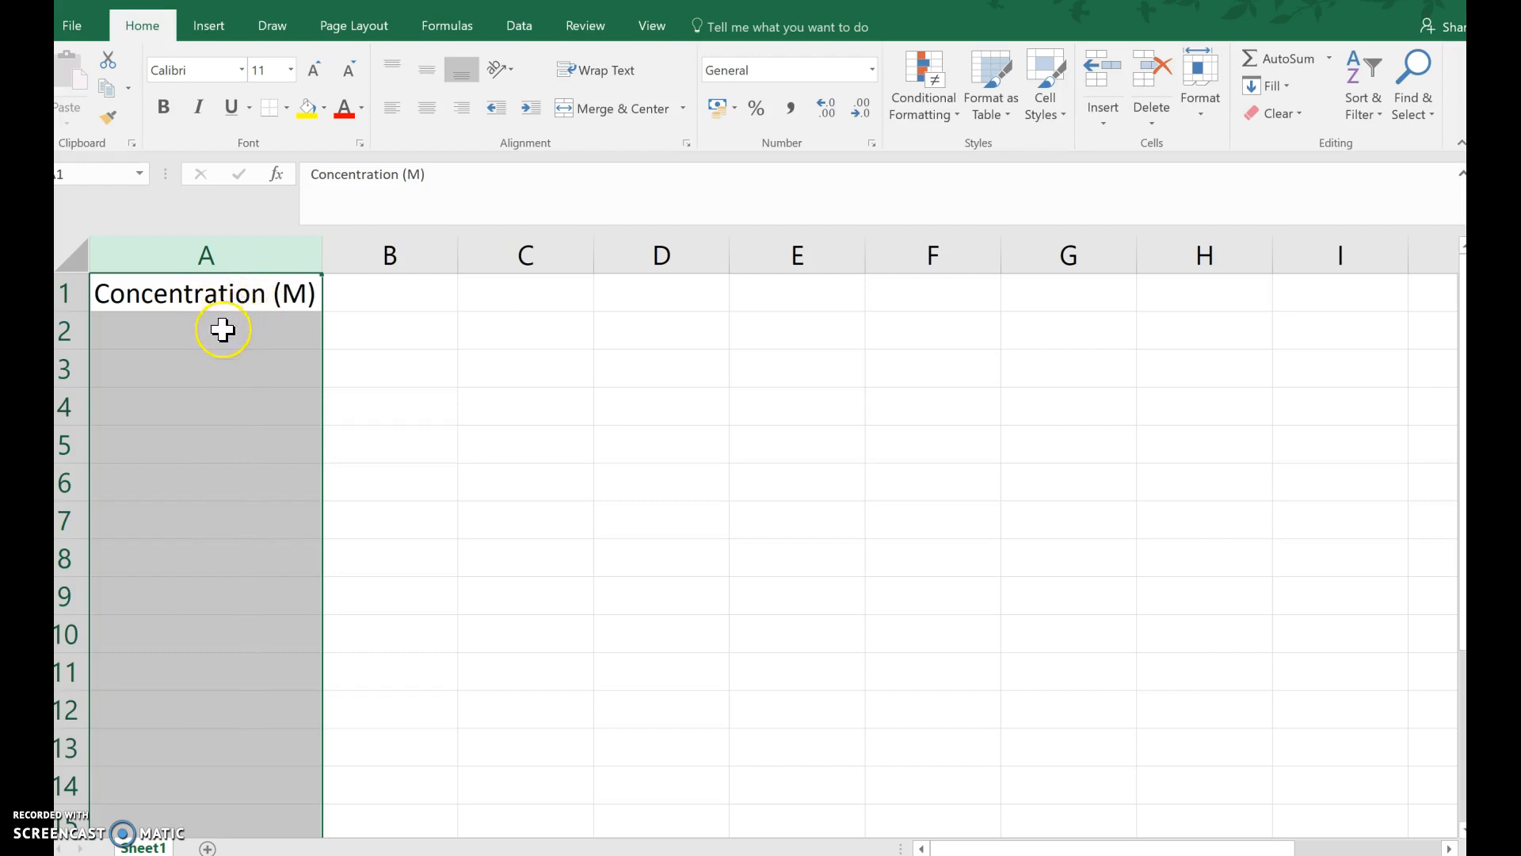
- Enter the heading "Time taken (s)" in cell B1
left_click(384, 296)
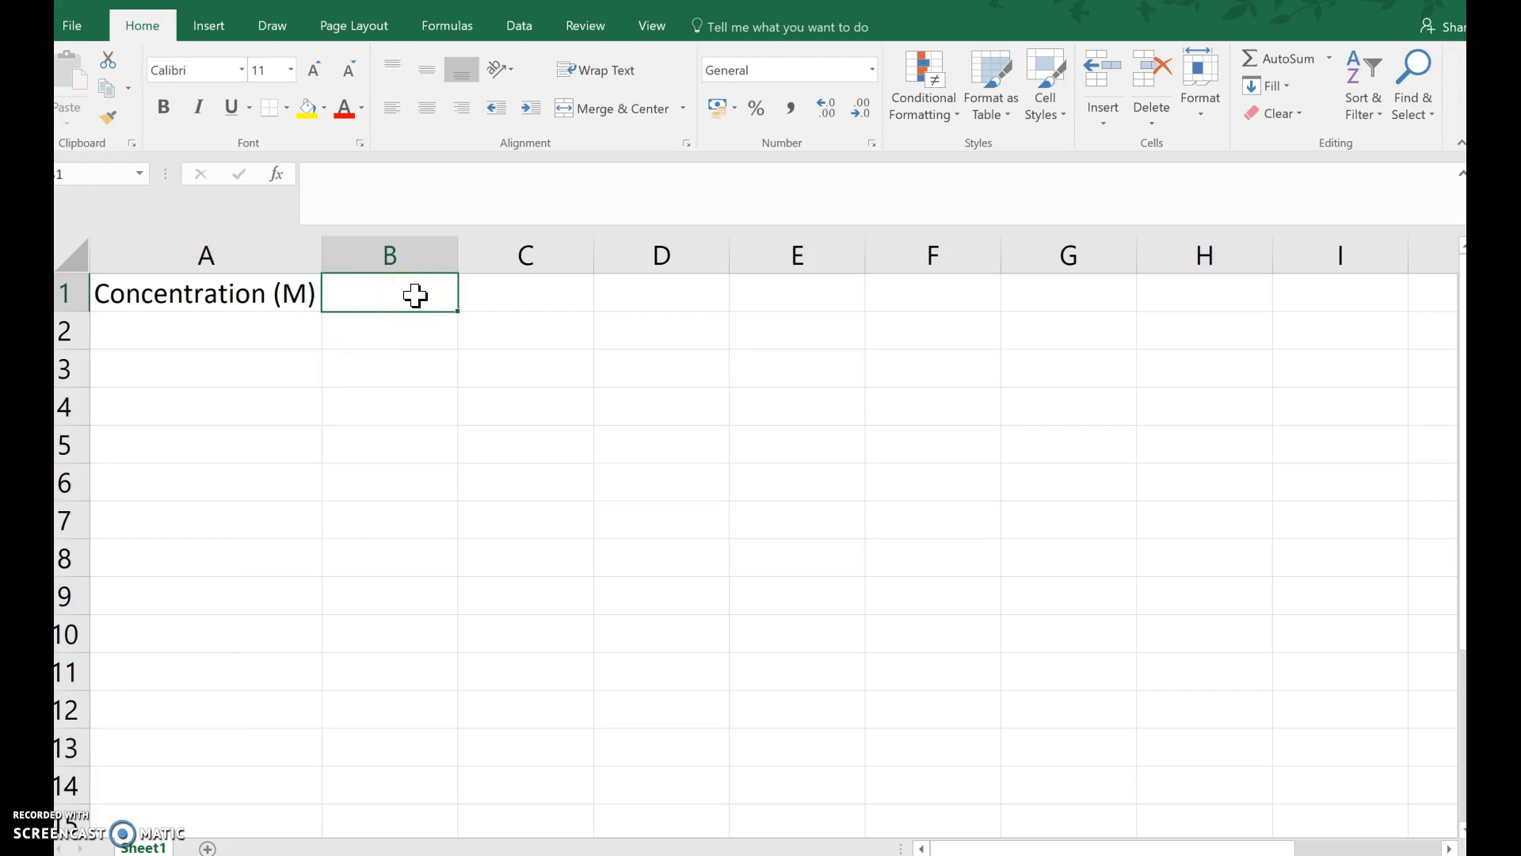
type("Time taken (s")
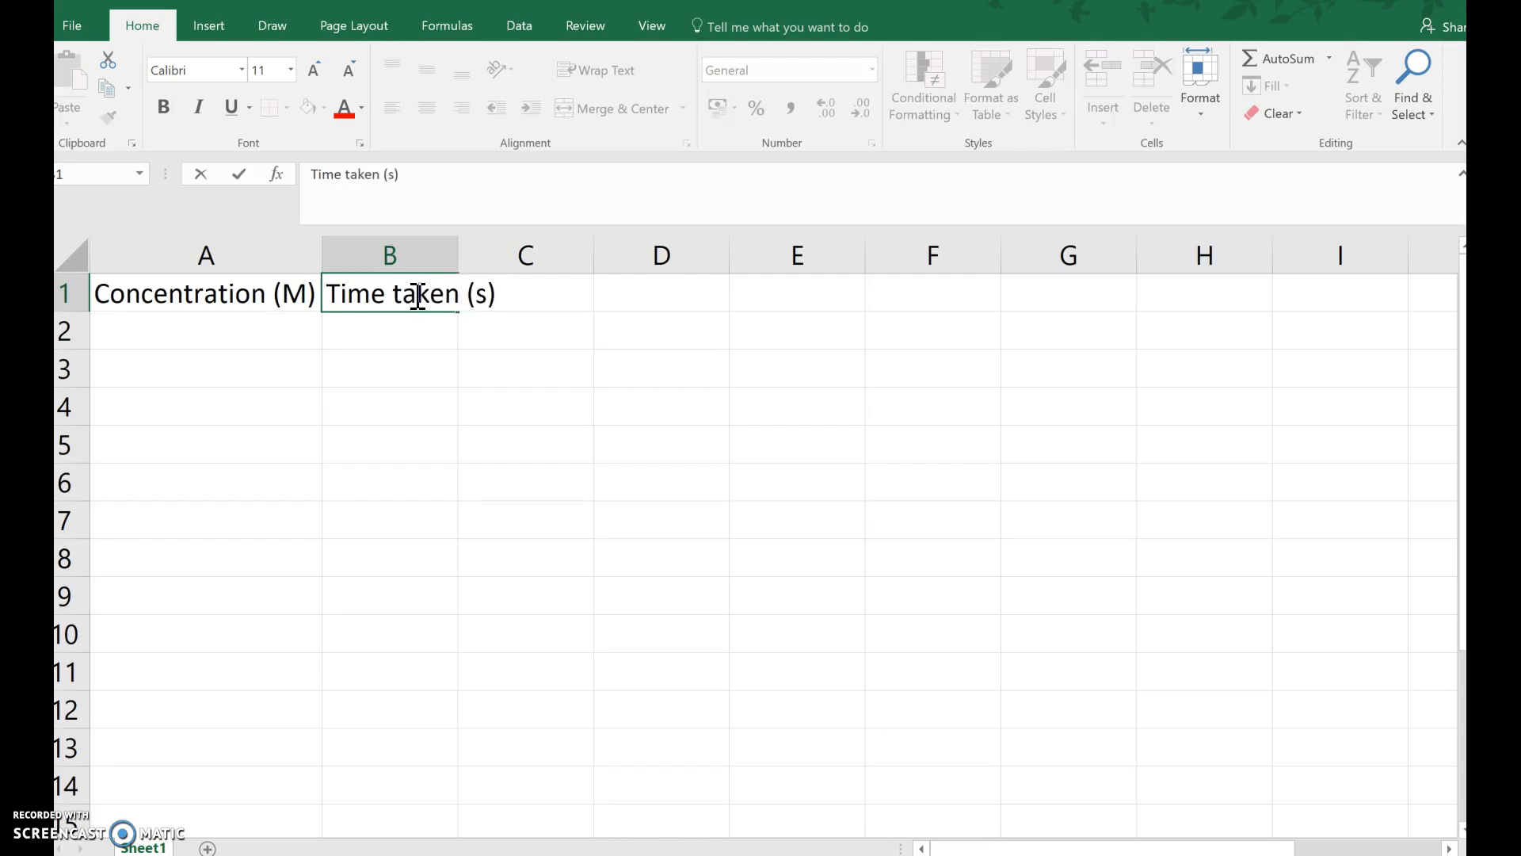
key("Return")
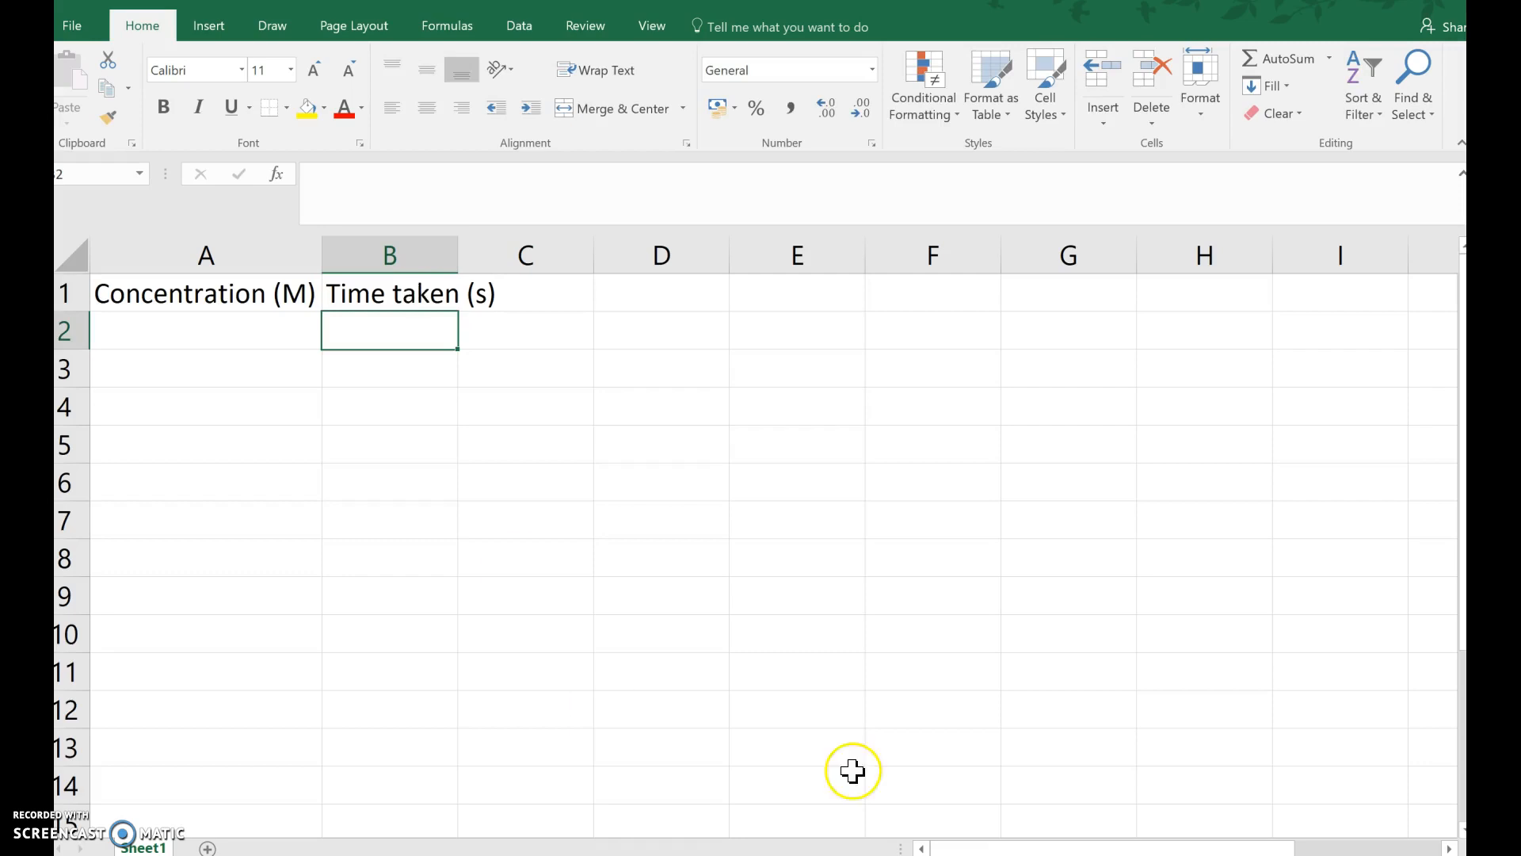
- Check the repeats in the OneNote results table, and number the trials 1 to 5 across cells B2 to F2 in Excel
key("alt+Tab")
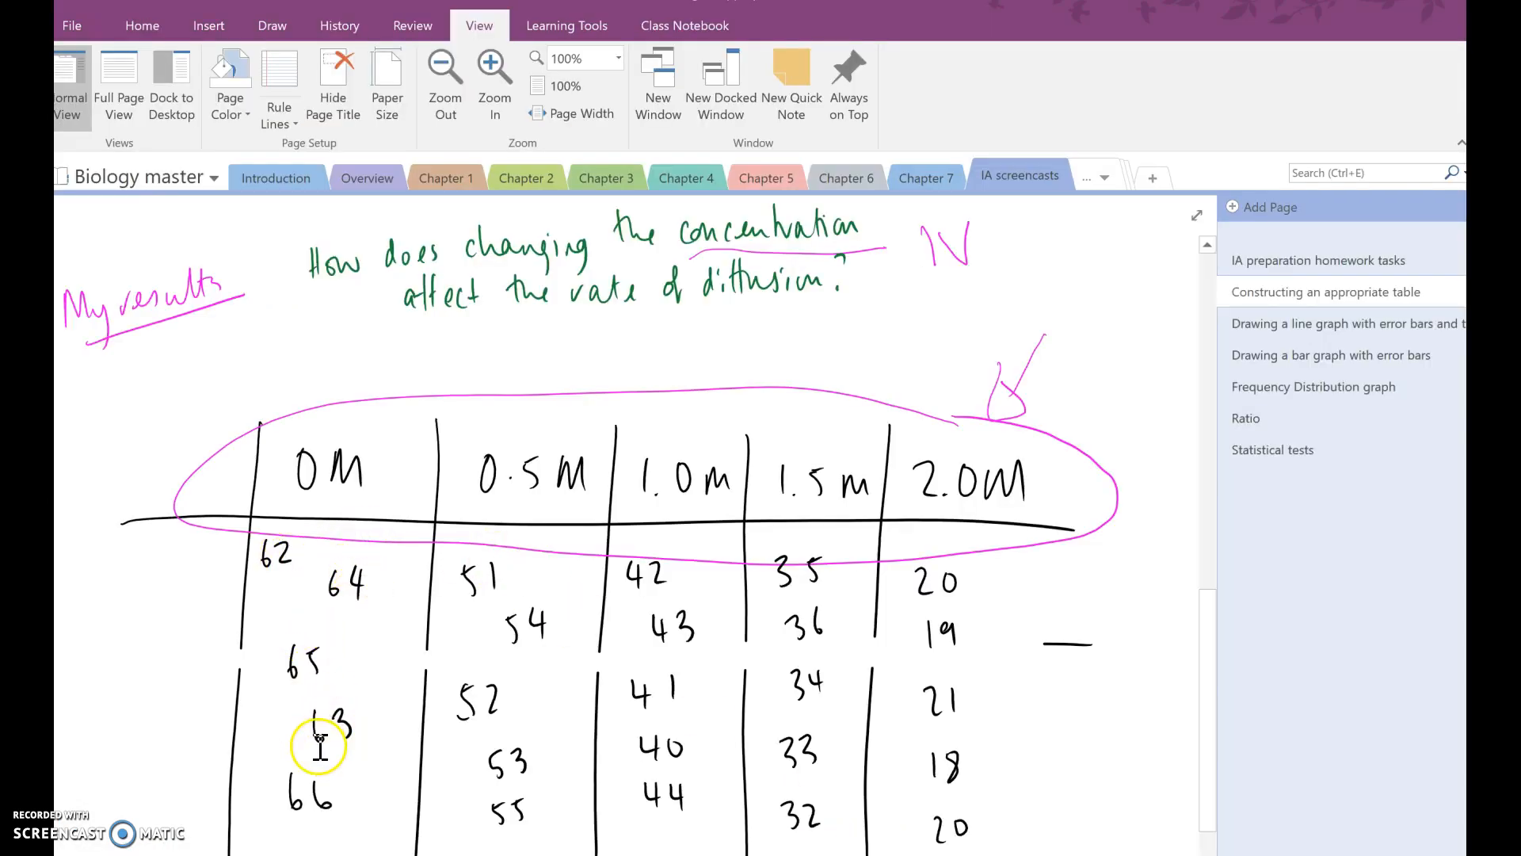
key("alt+Tab")
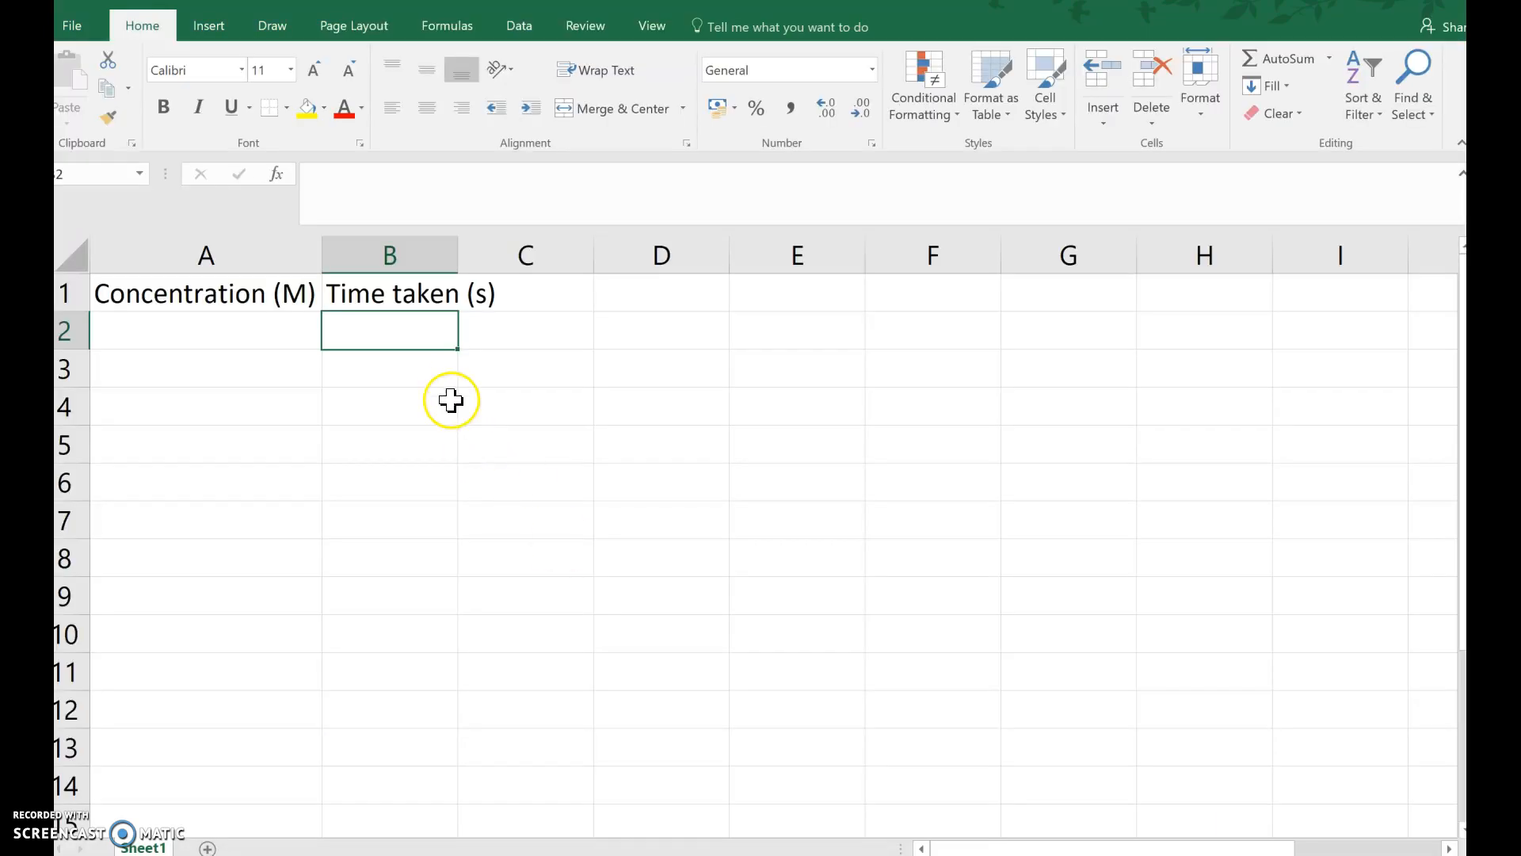
type("1")
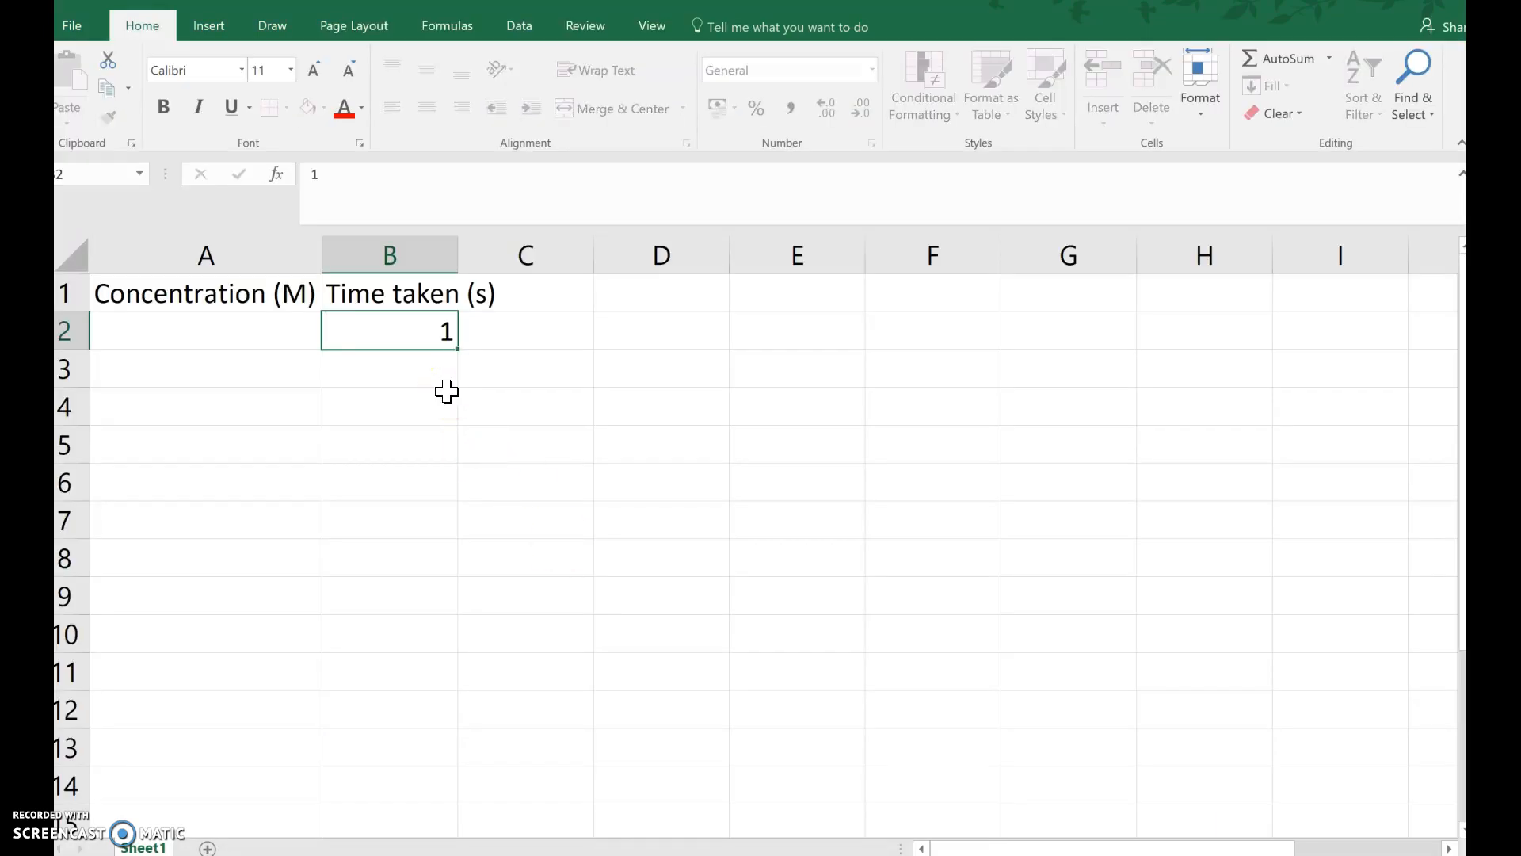
key("Tab")
type("2")
key("Tab")
type("3")
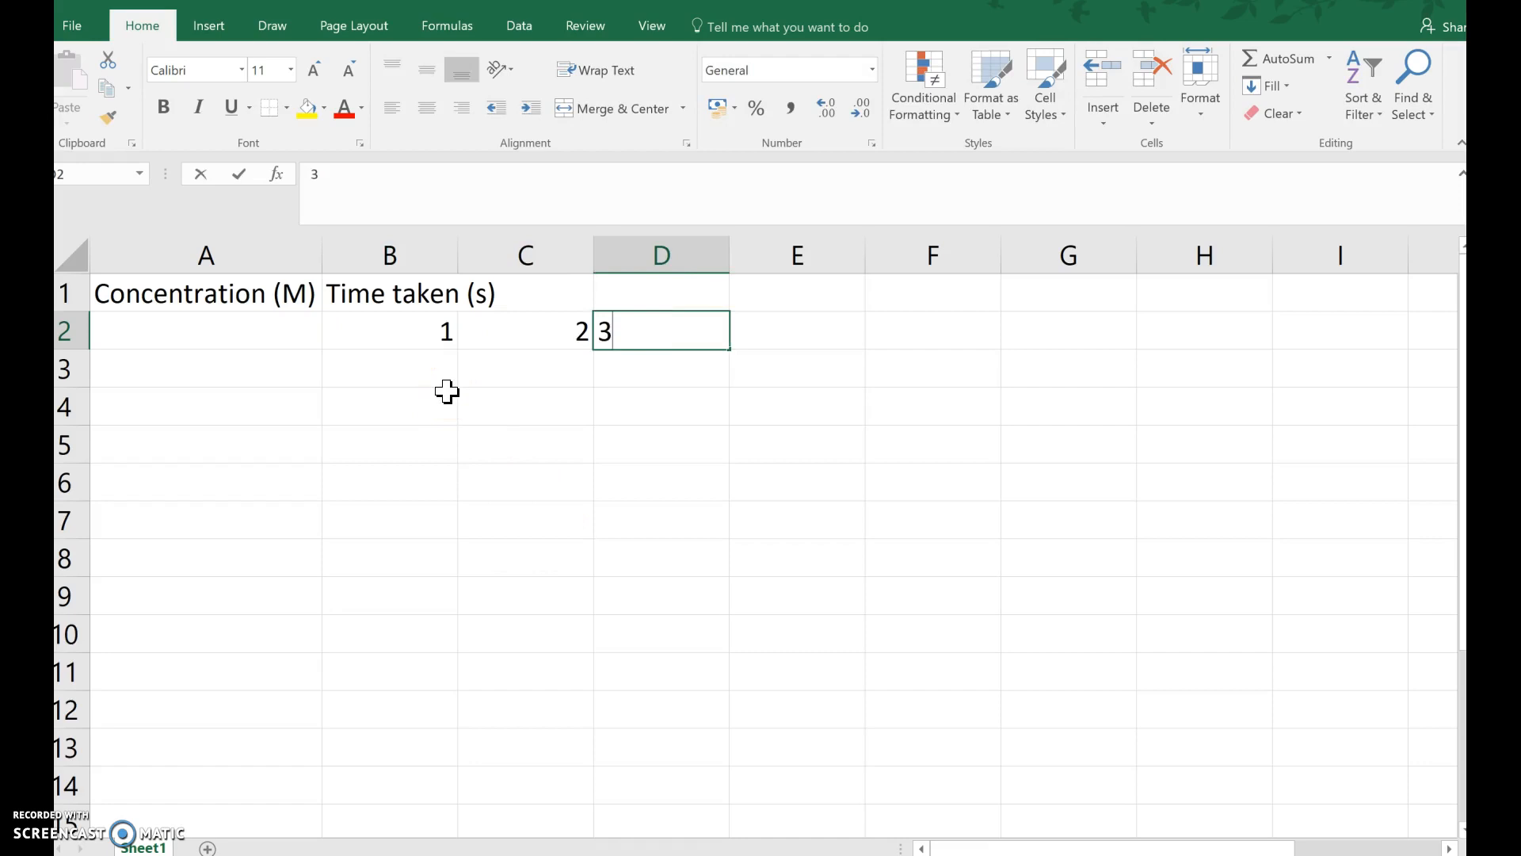
key("Tab")
type("4")
key("Tab")
type("5")
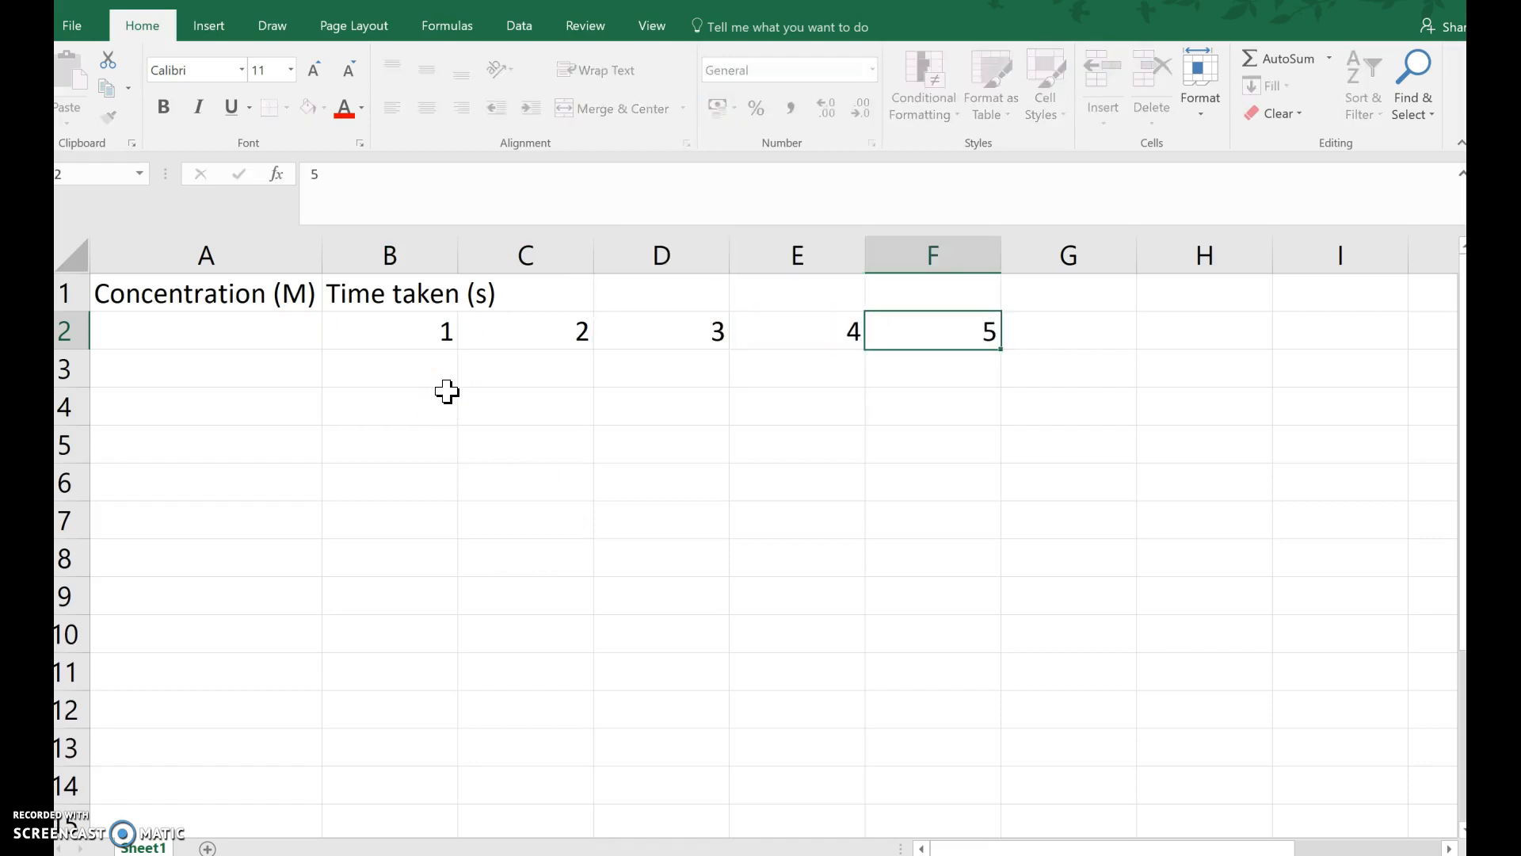
key("Tab")
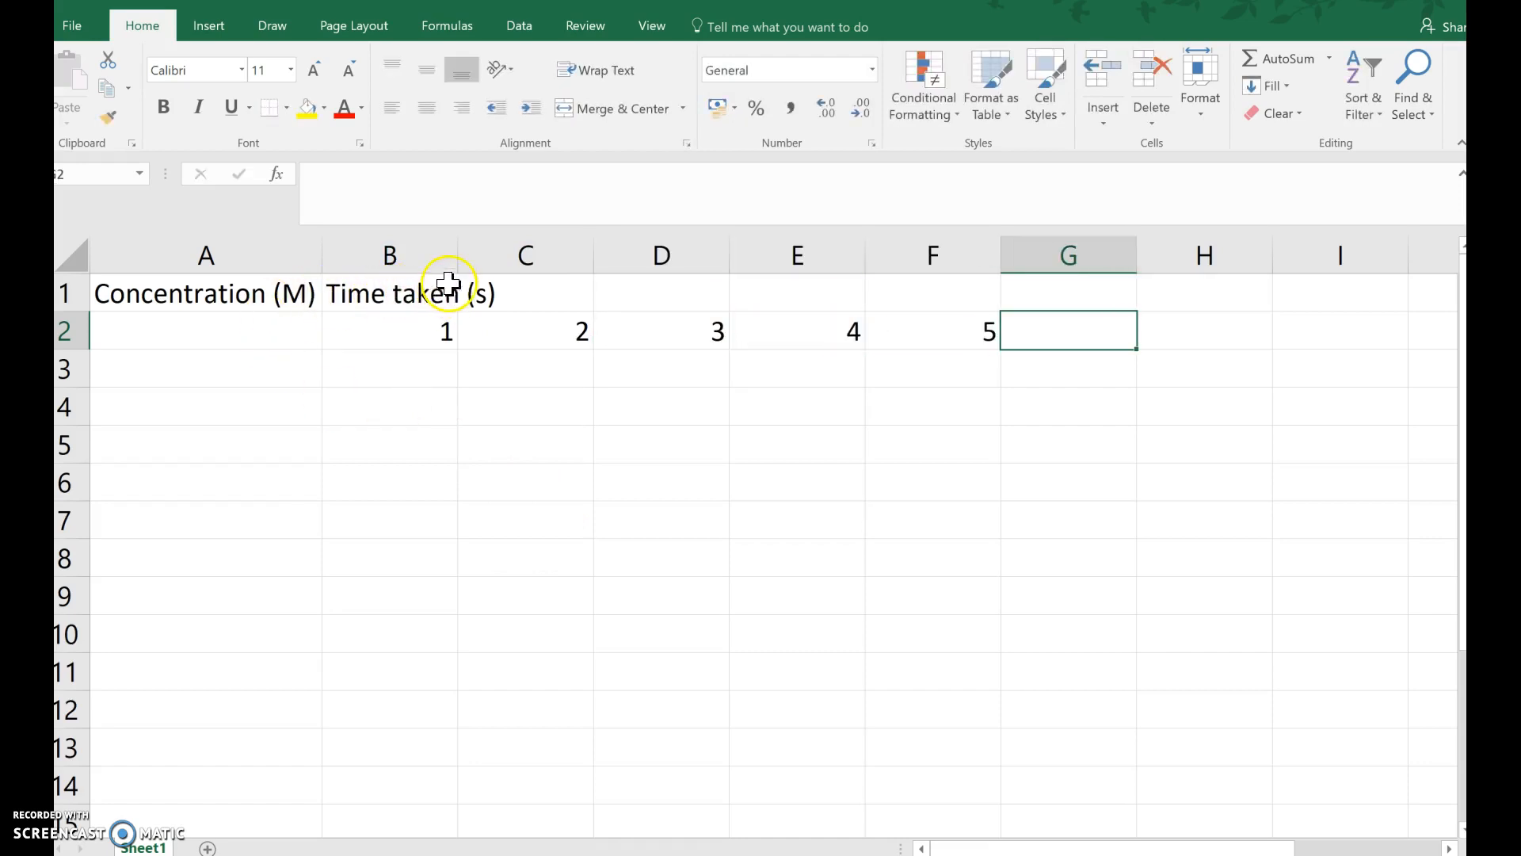
- Merge and center the "Time taken (s)" heading across cells B1 to F1, above the five trial columns
left_click(388, 301)
left_click_drag(388, 301, 943, 282)
left_click(398, 292)
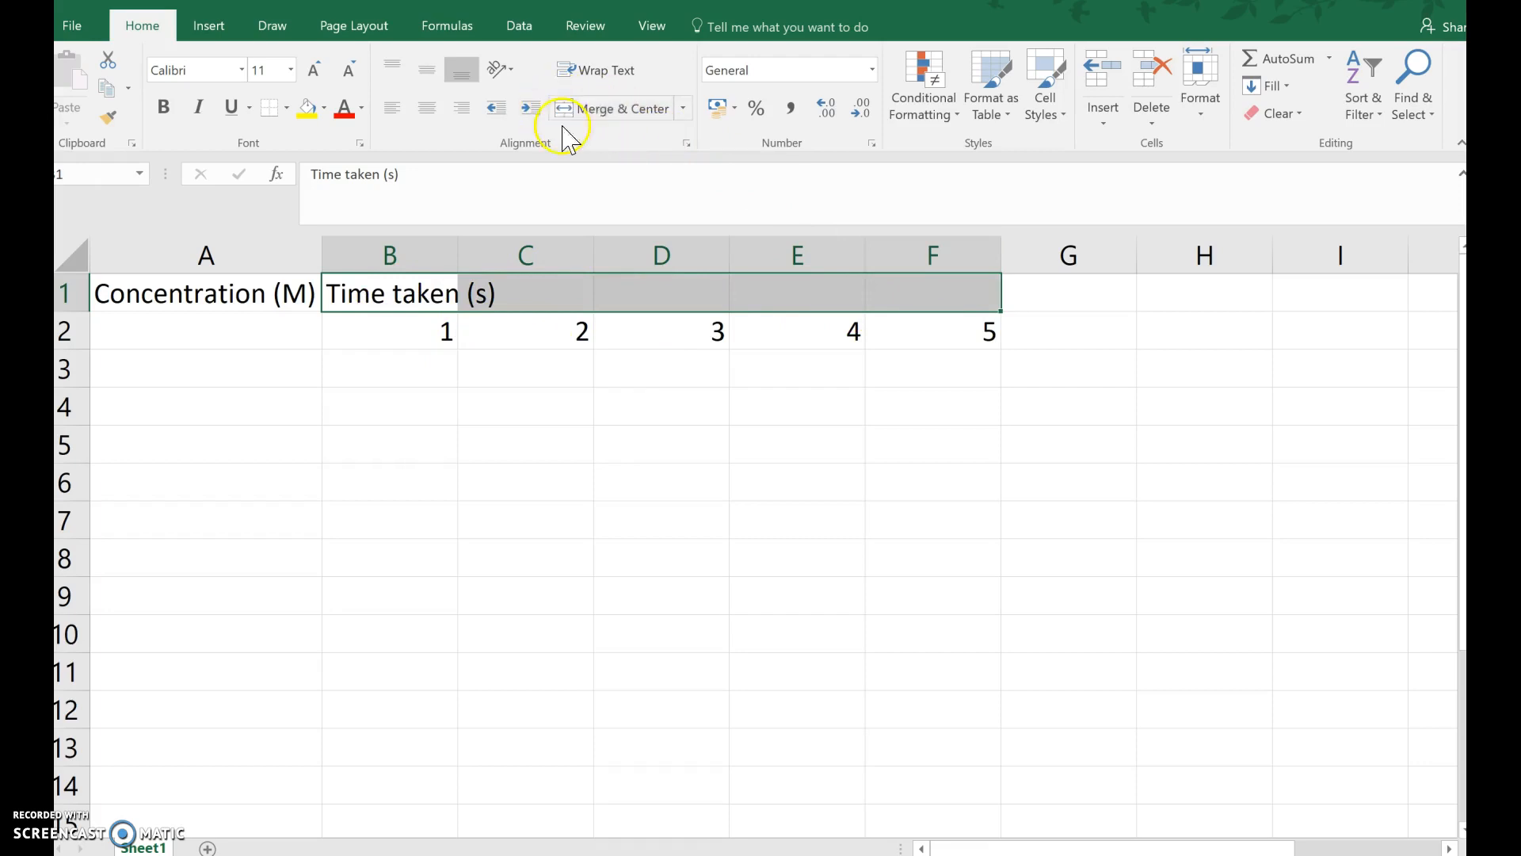
left_click(602, 111)
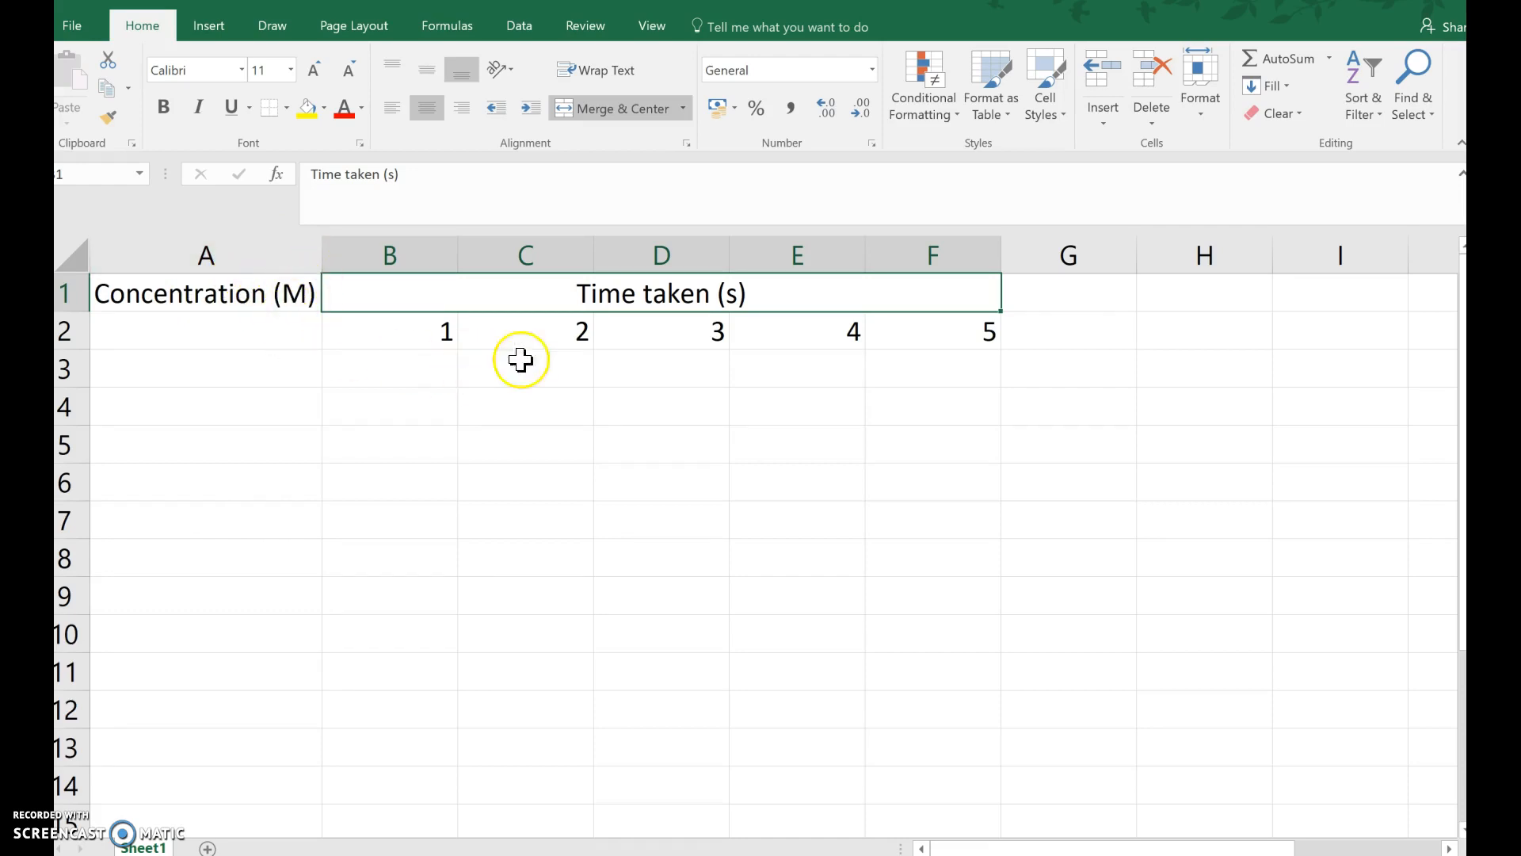
- Enter the heading "Average (s)" in cell G1
left_click(1060, 302)
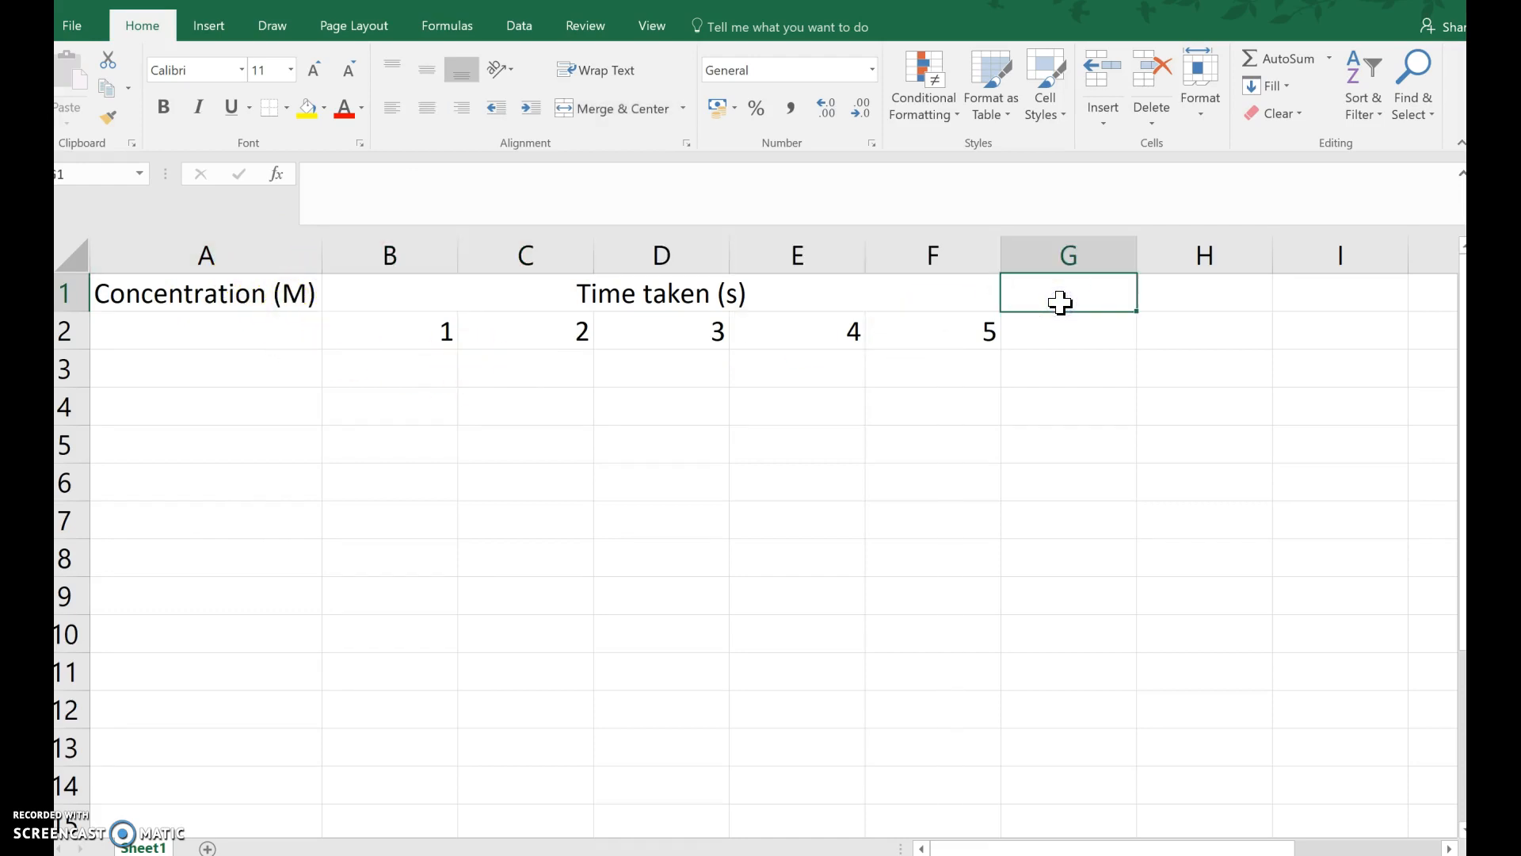
type("Average")
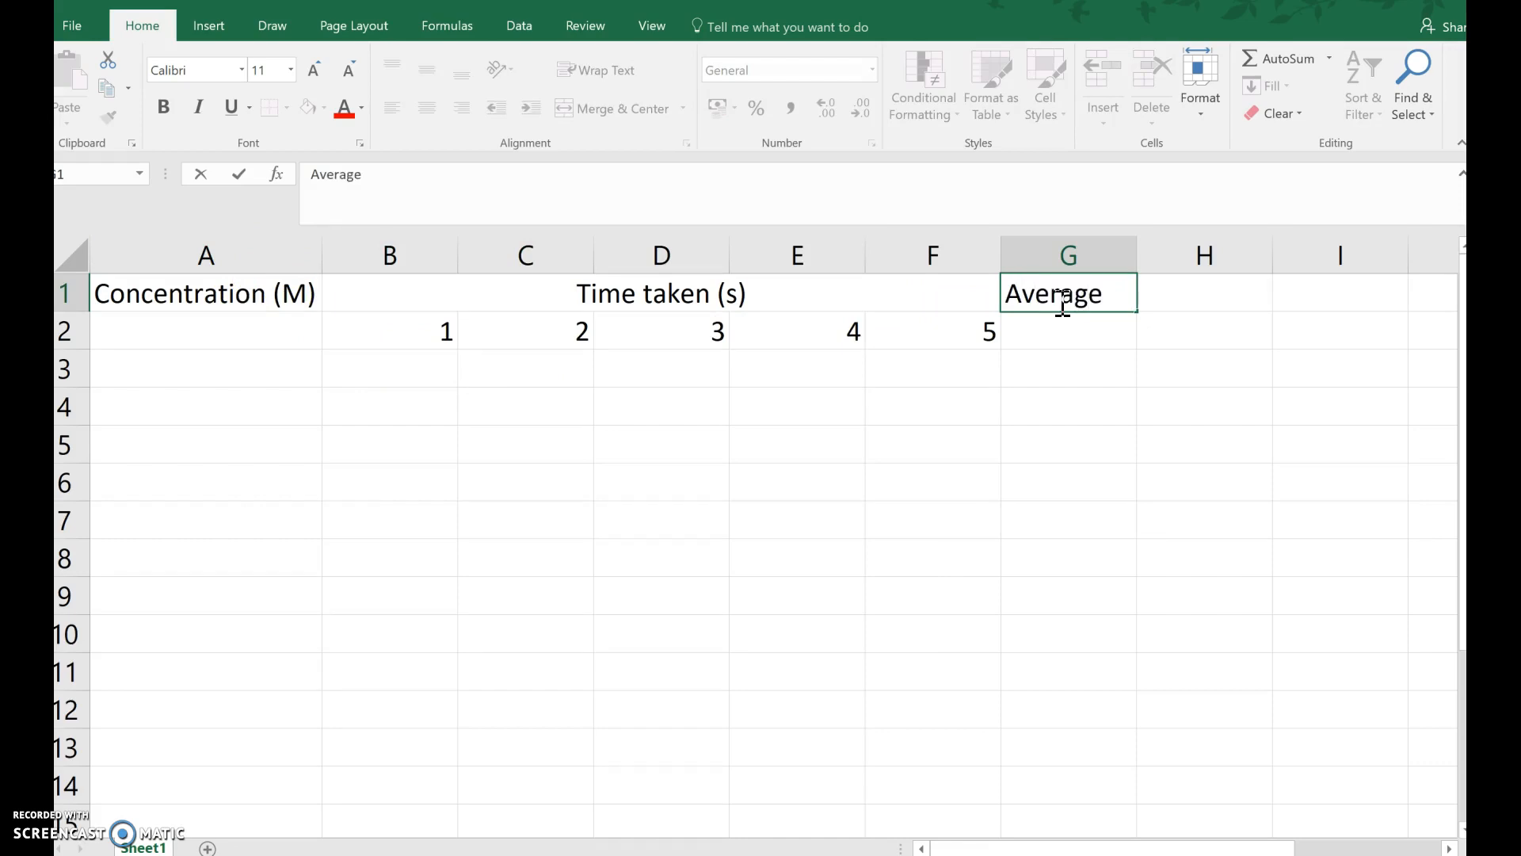
key("Tab")
left_click(1066, 295)
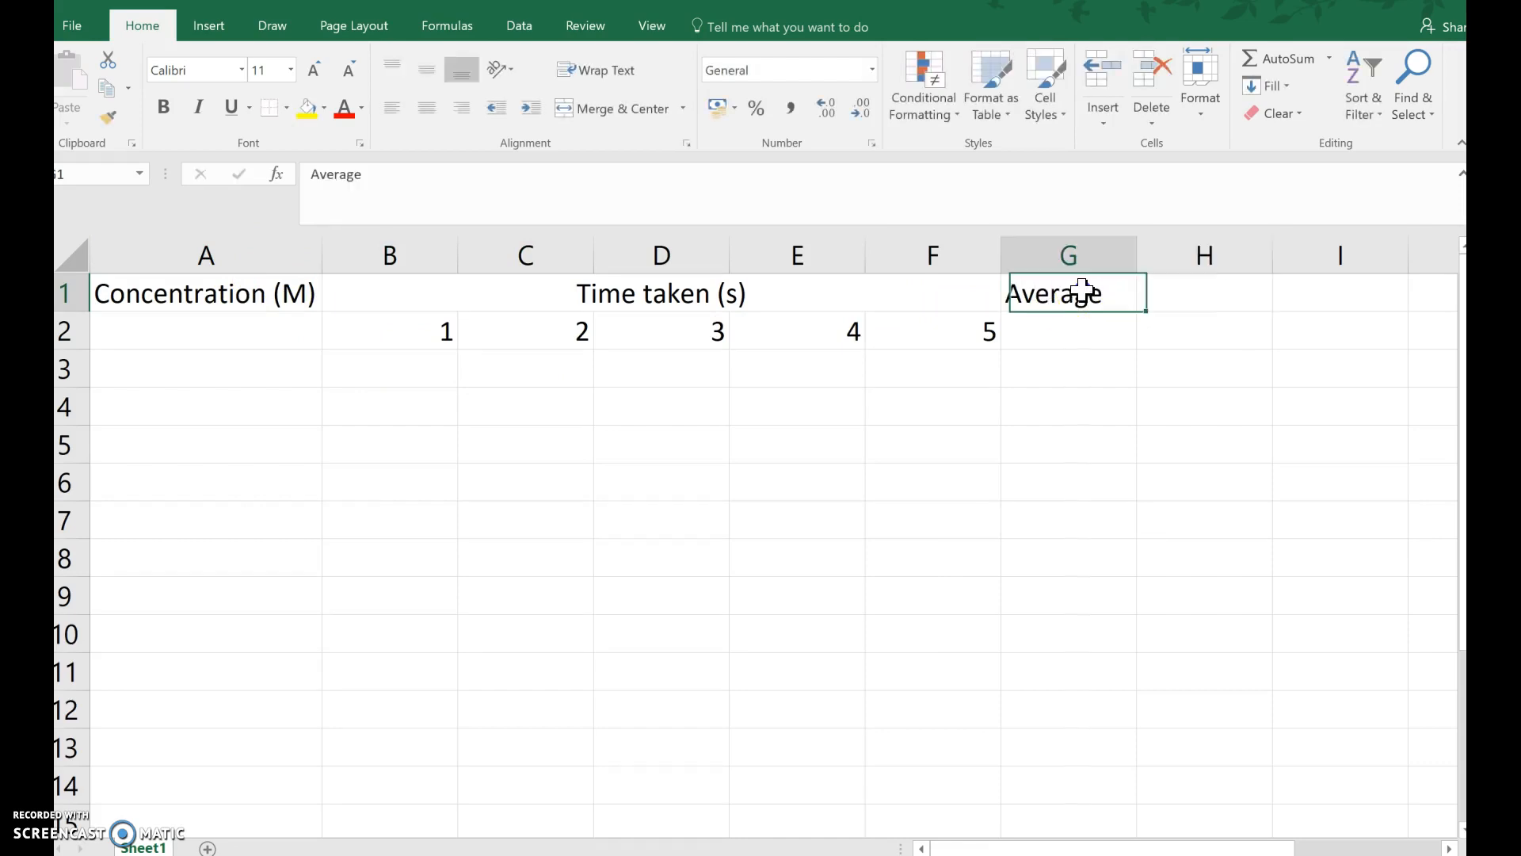
left_click(401, 182)
type("(")
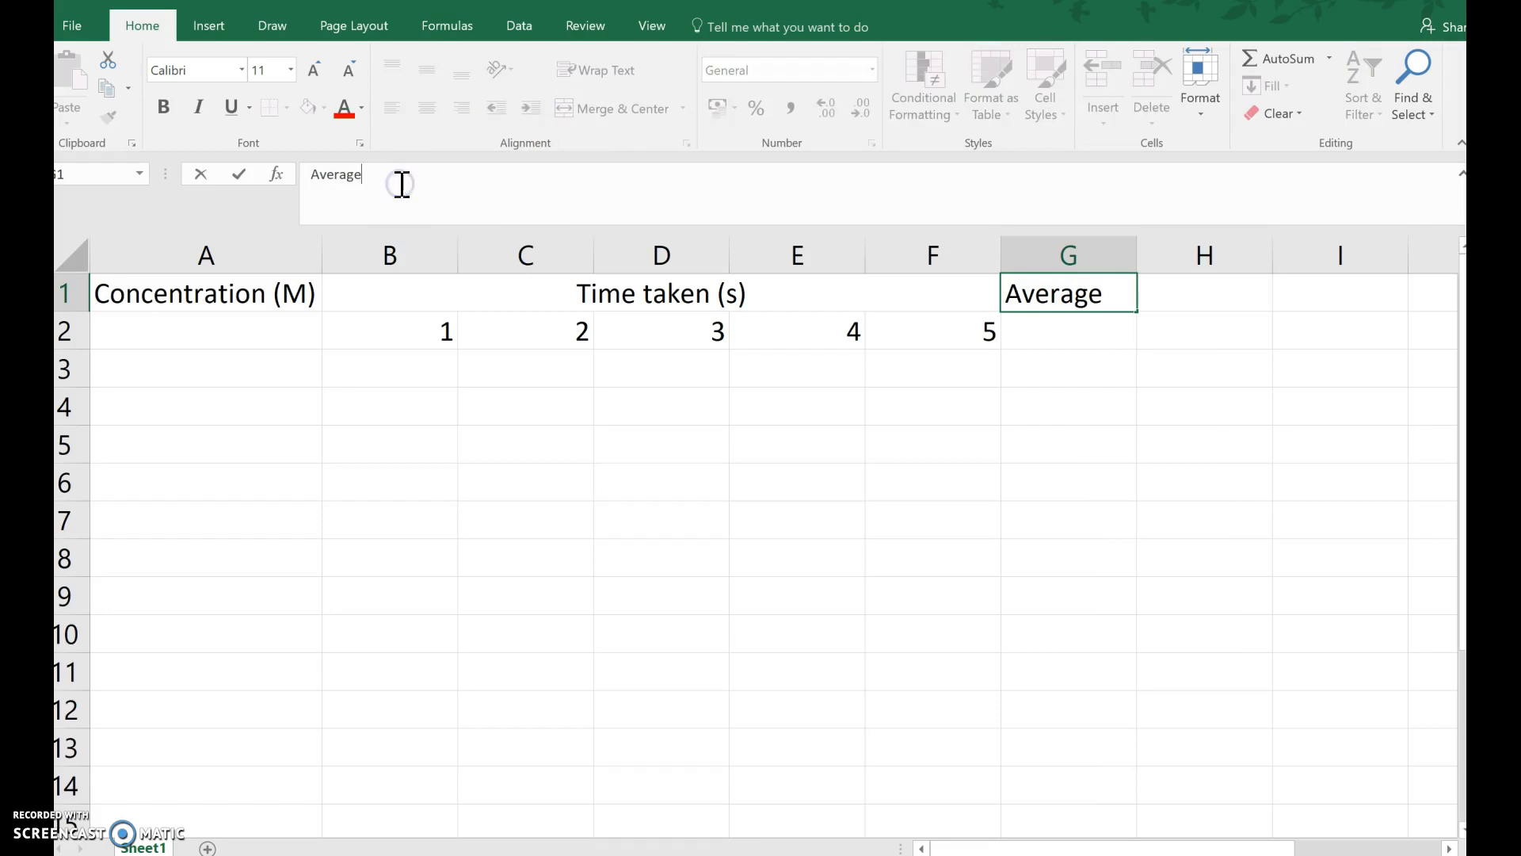
type("s)")
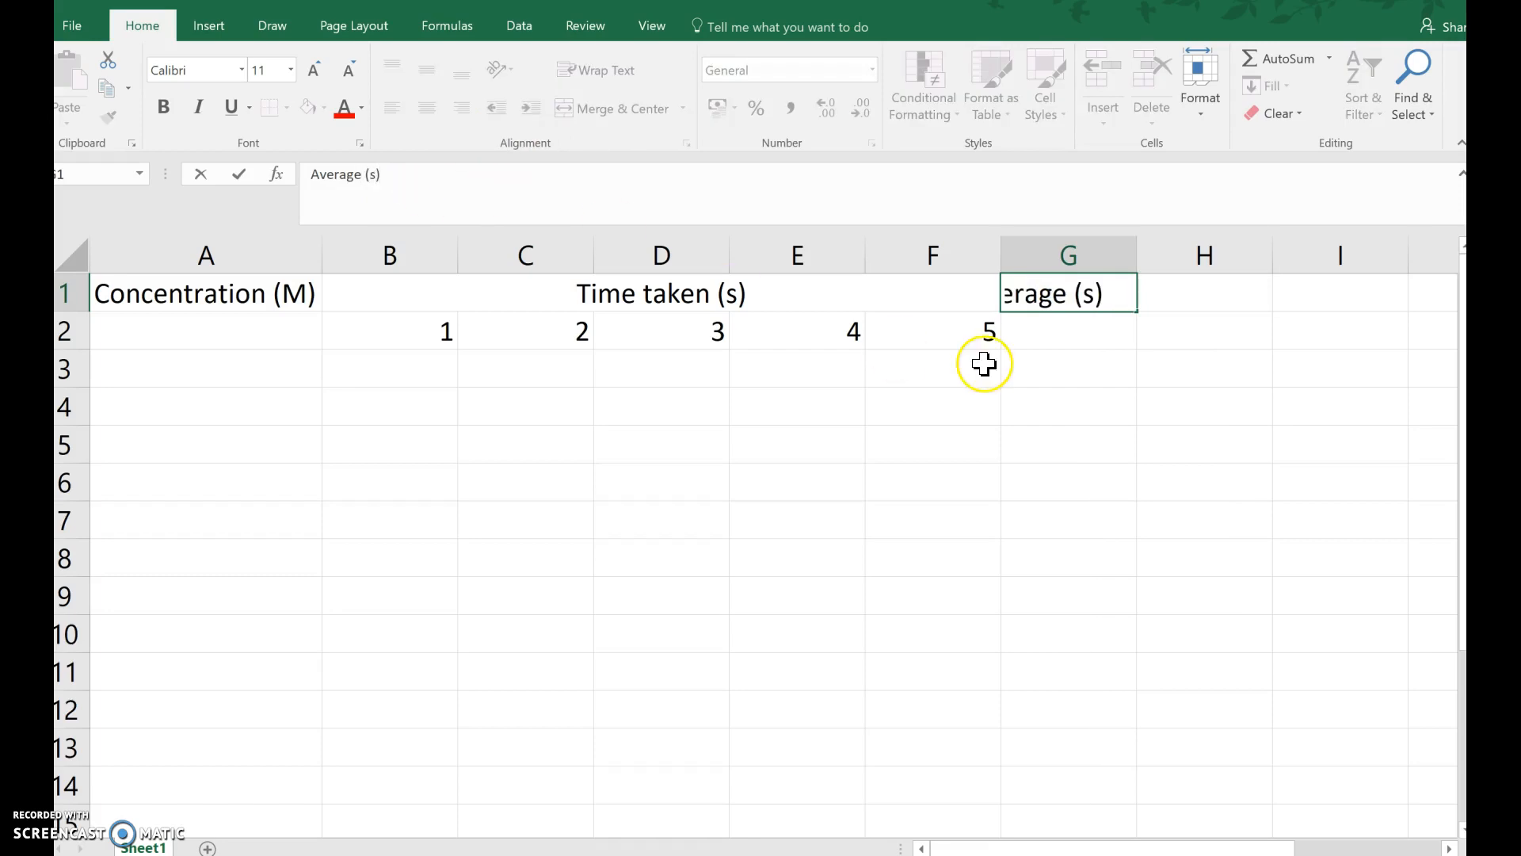
- Enter the heading "Standard Deviation" in cell H1 and fit column H's width to it
left_click(1187, 290)
type("Standard Deviation")
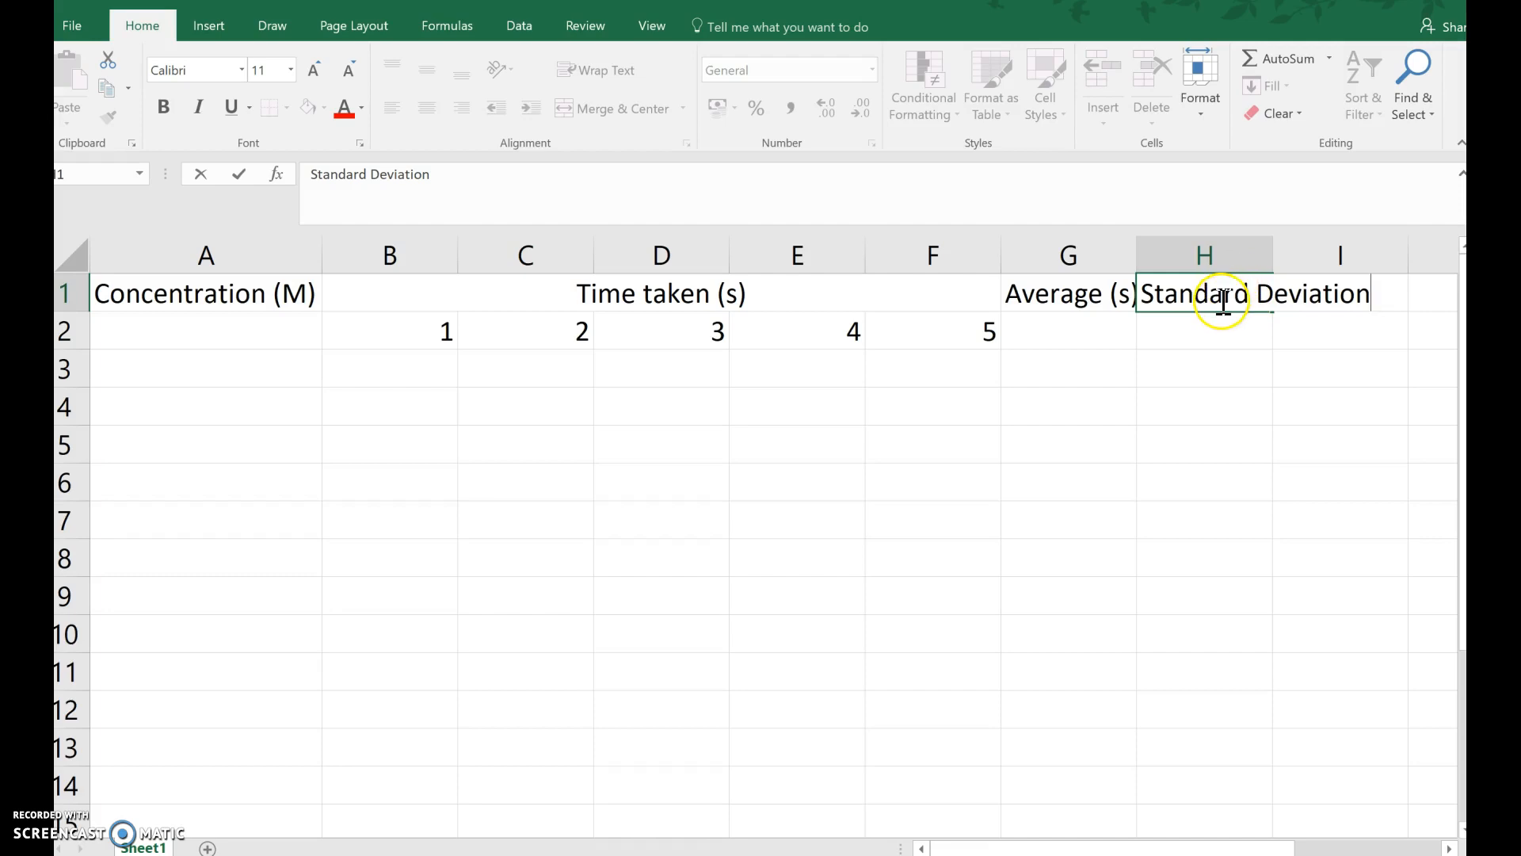
left_click_drag(1222, 302, 1338, 287)
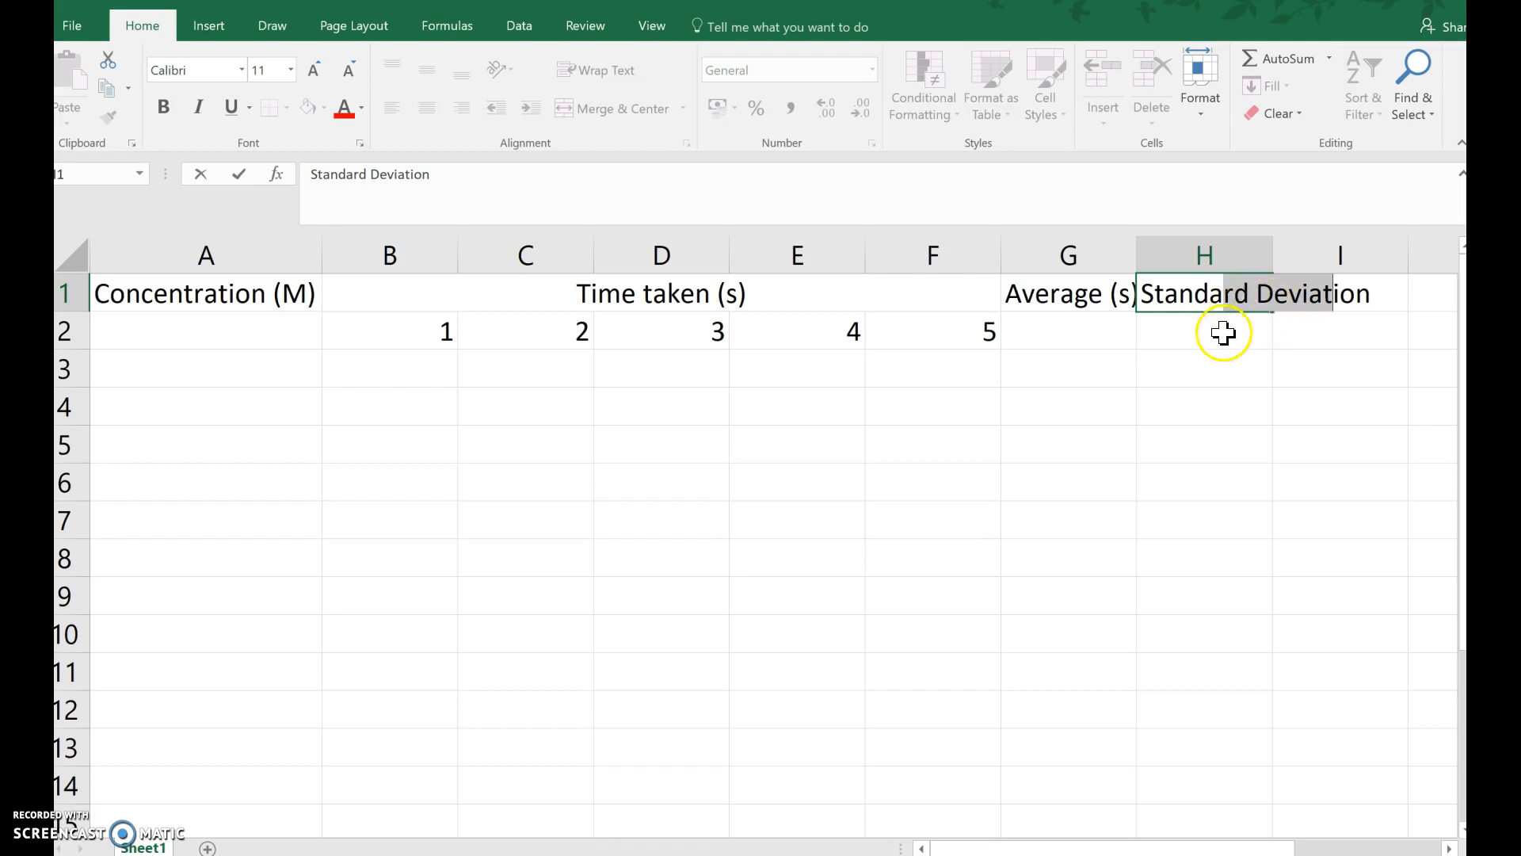
left_click(1270, 254)
double_click(1272, 254)
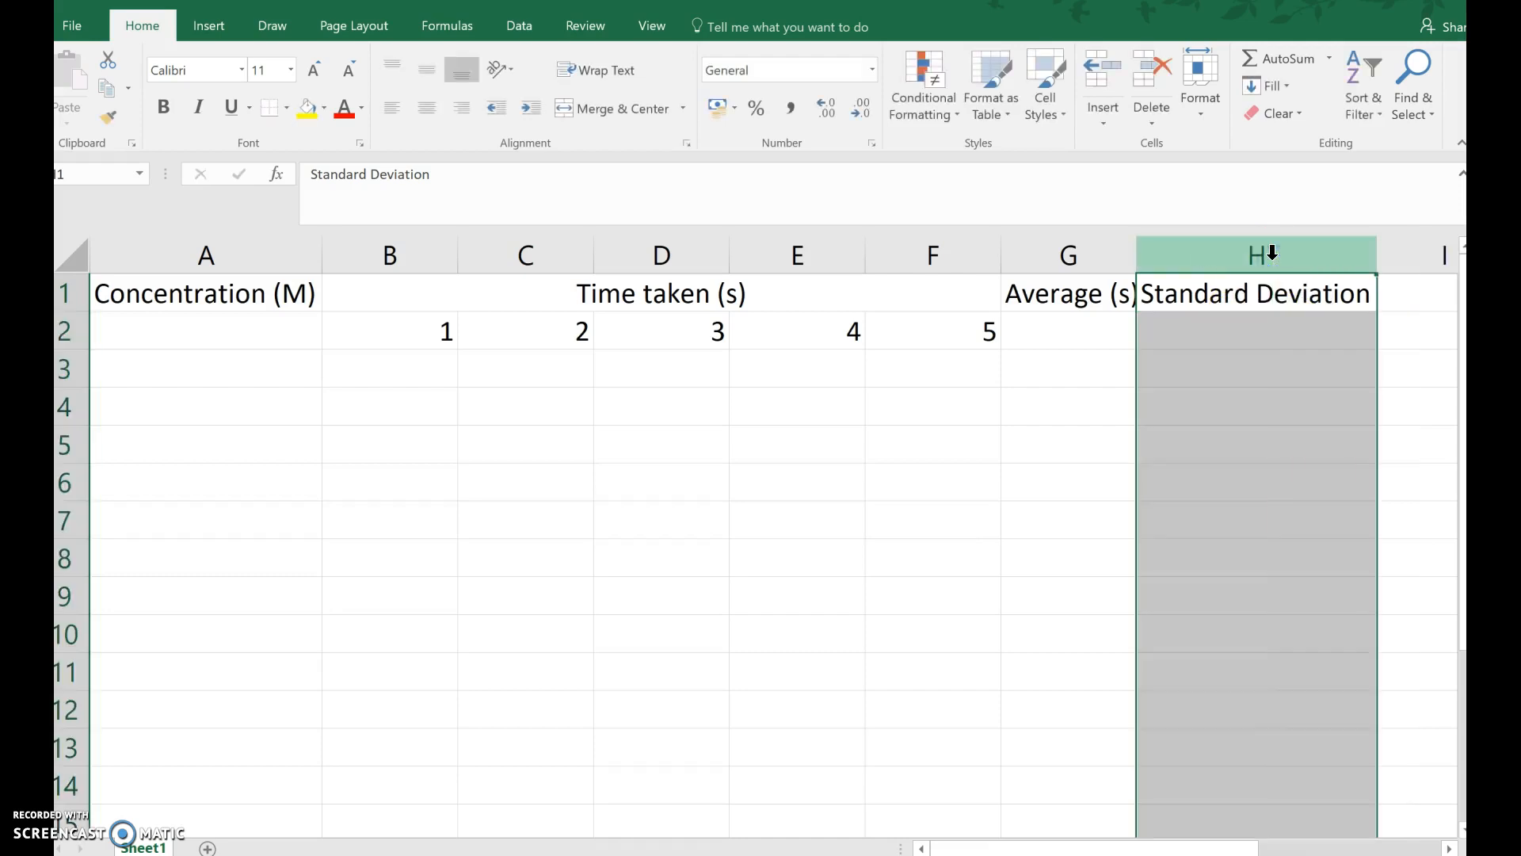
left_click(1250, 395)
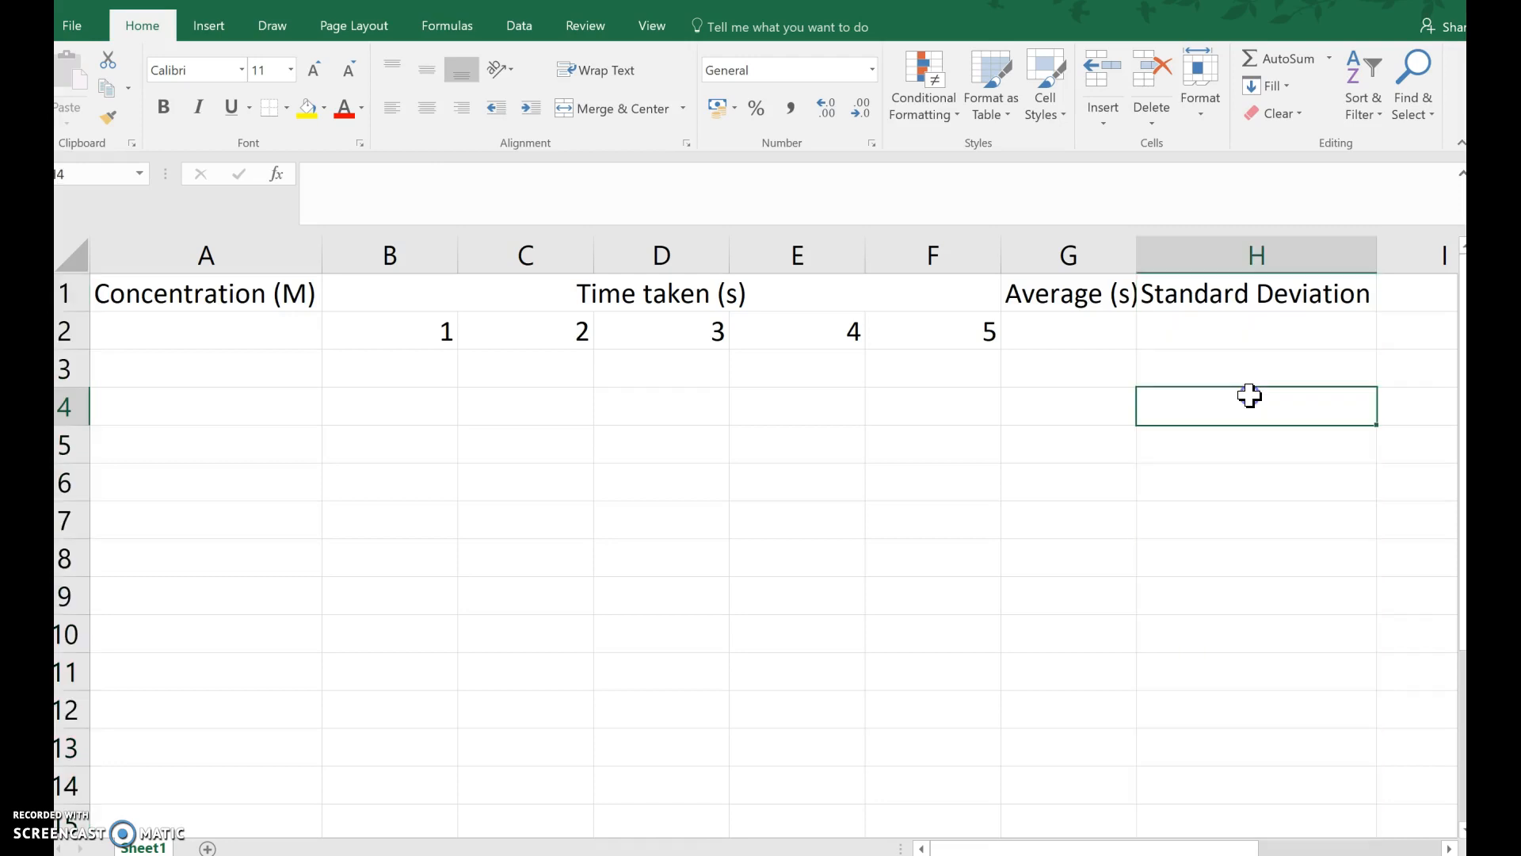
left_click(267, 367)
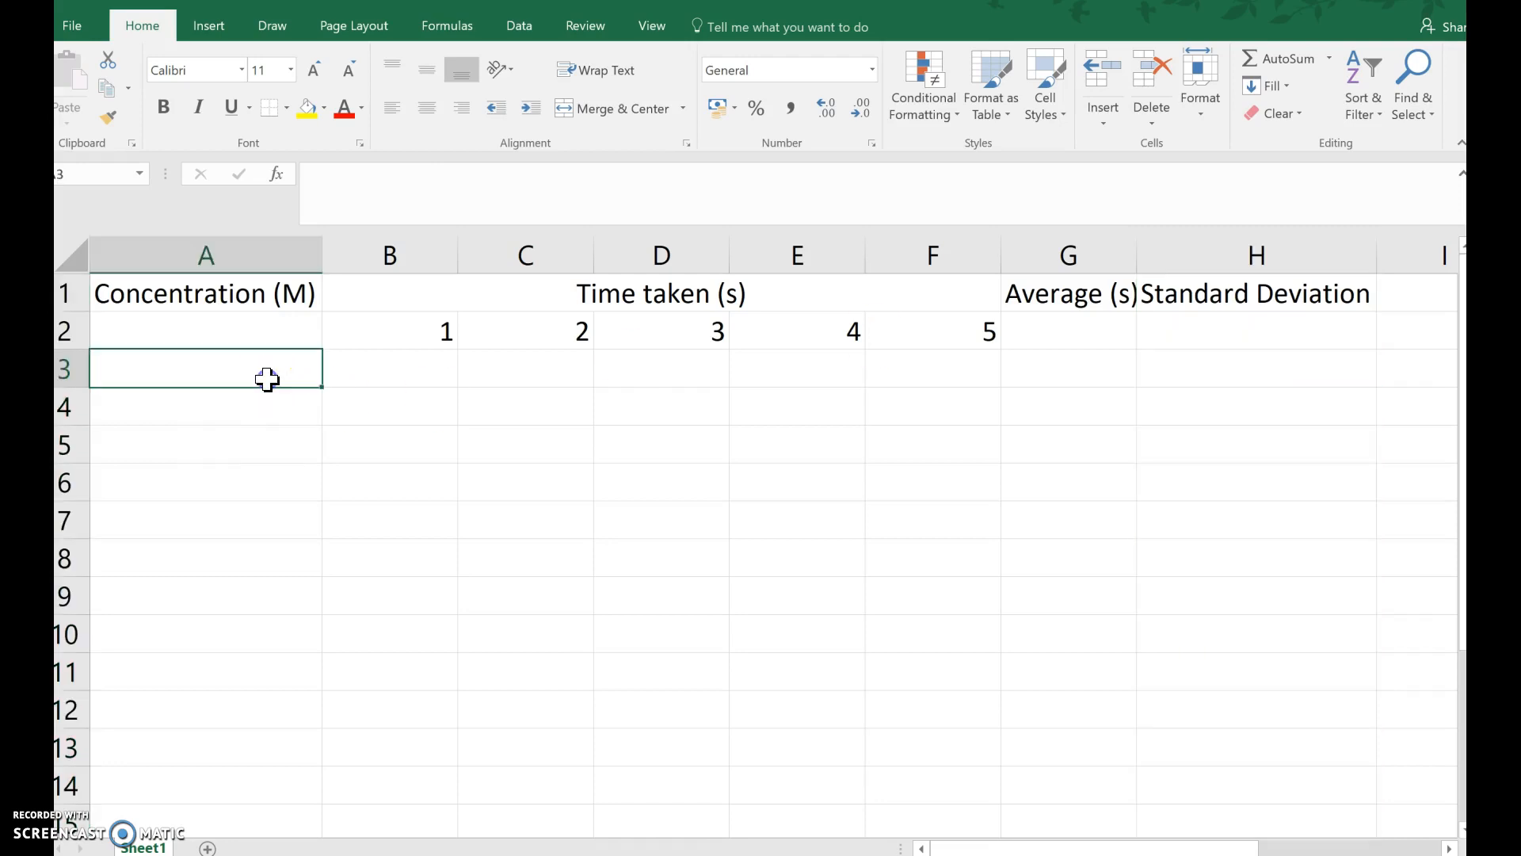
left_click(397, 330)
left_click(526, 333)
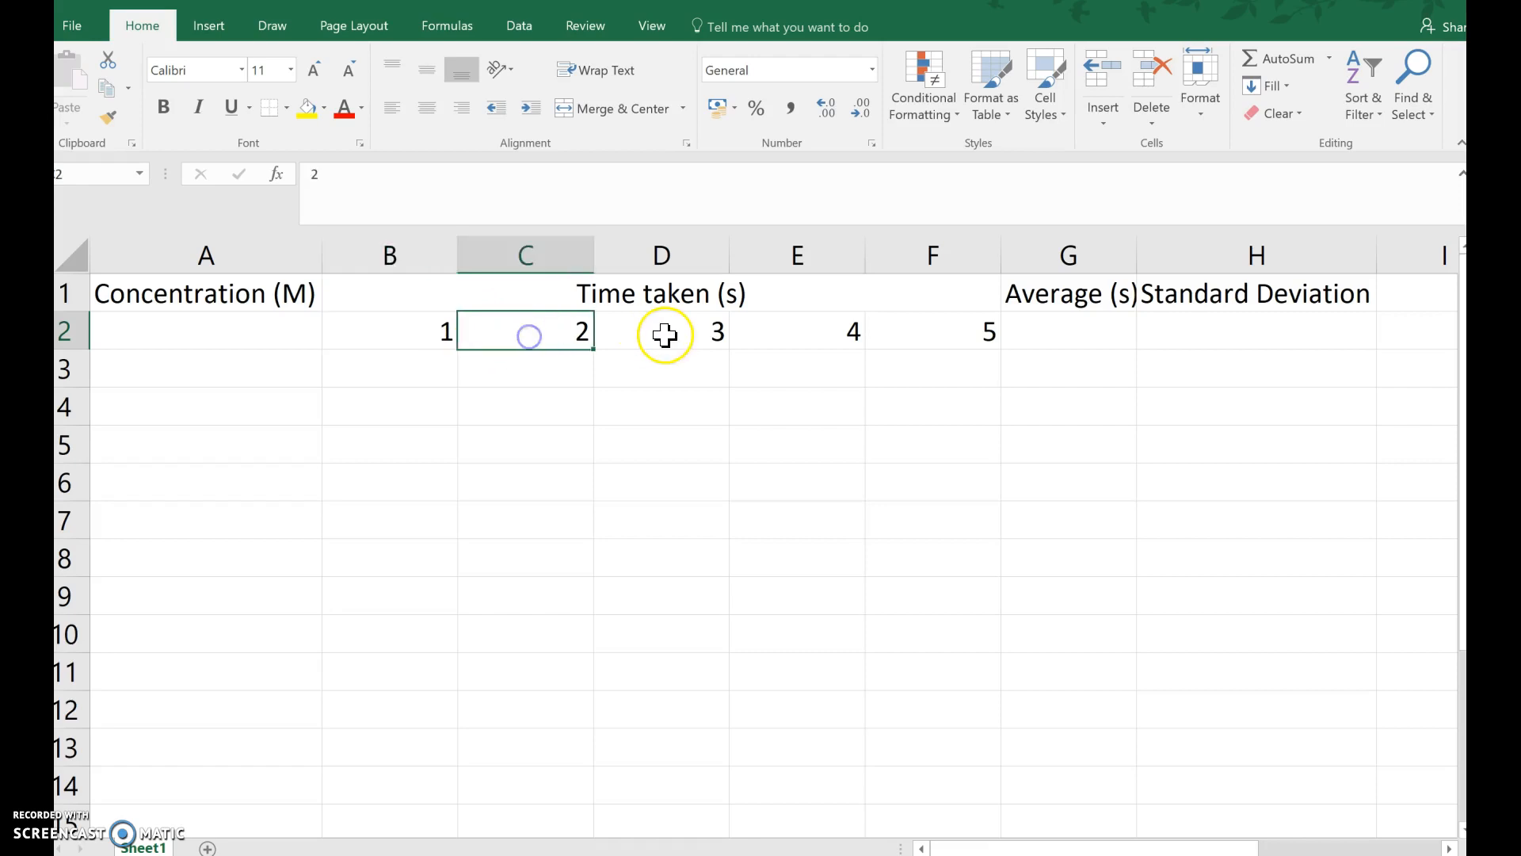
left_click(668, 334)
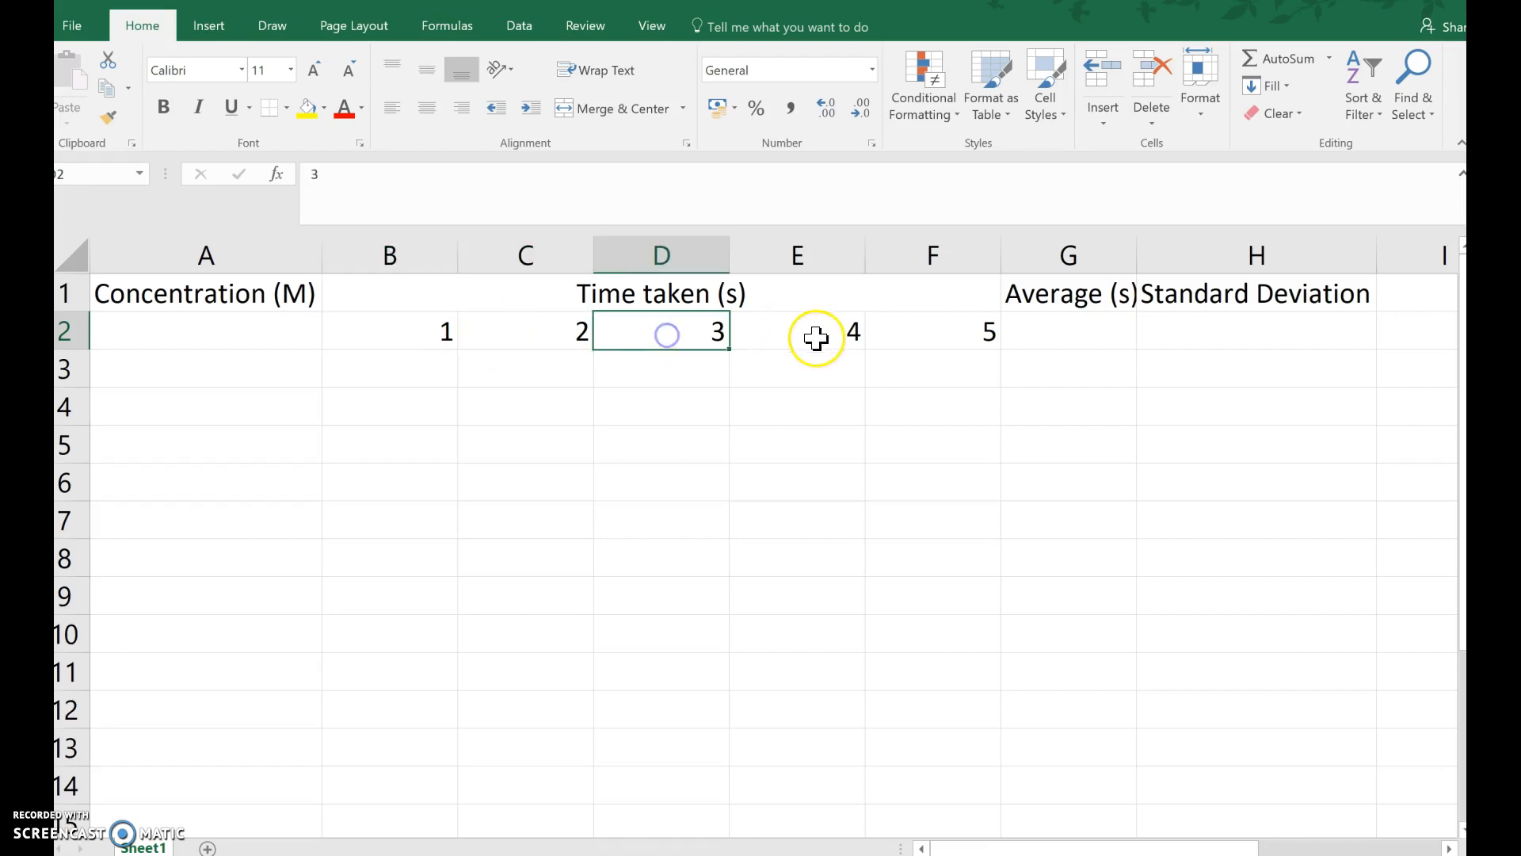
- Enter the concentrations 0, 0.5, 1, 1.5 and 2 down cells A3 to A7
left_click(248, 370)
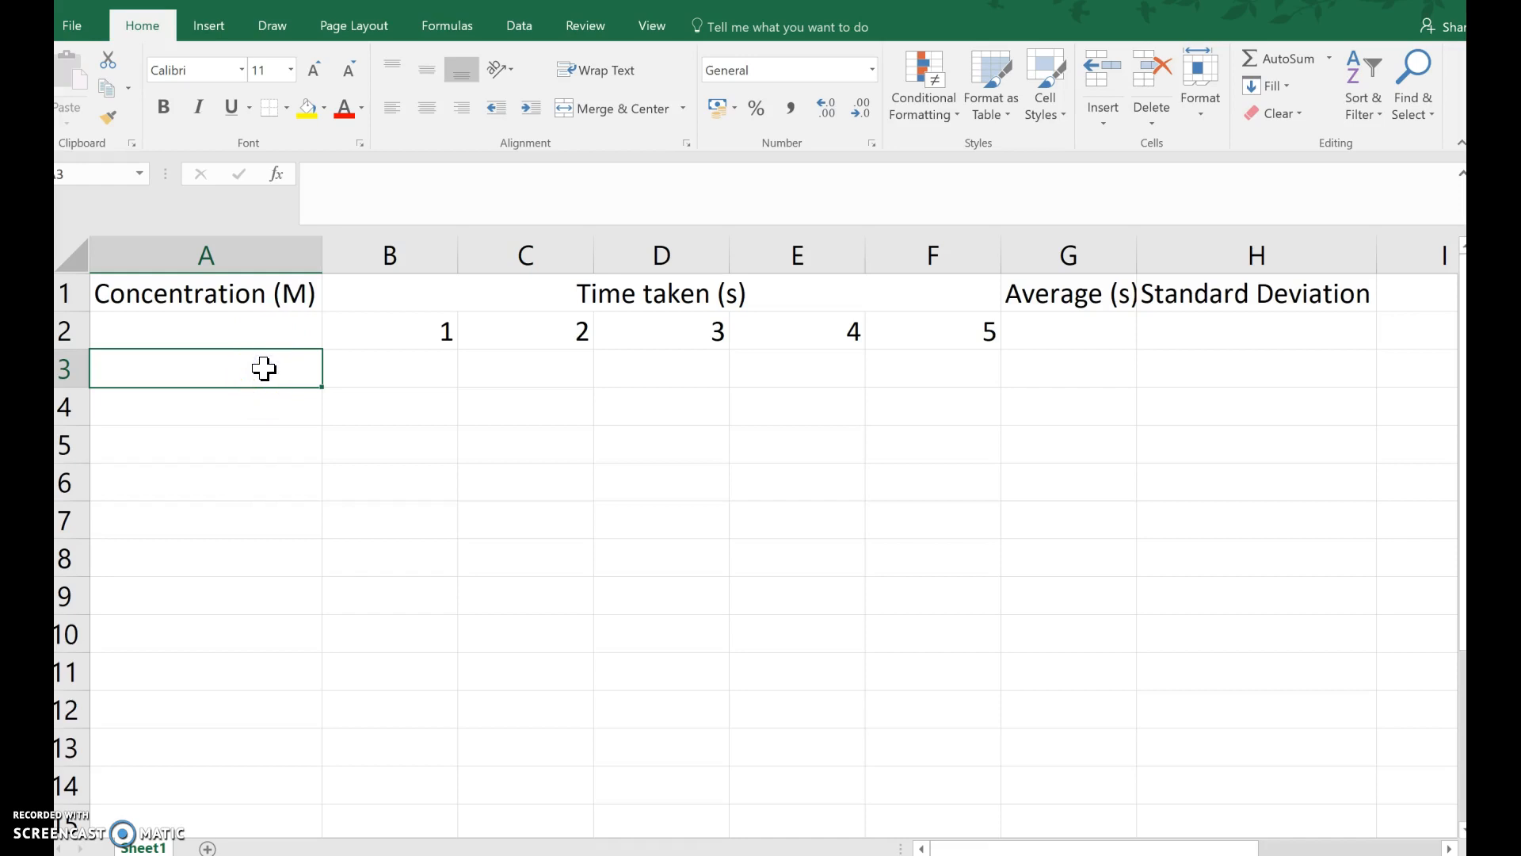
type("0")
key("Return")
type("0")
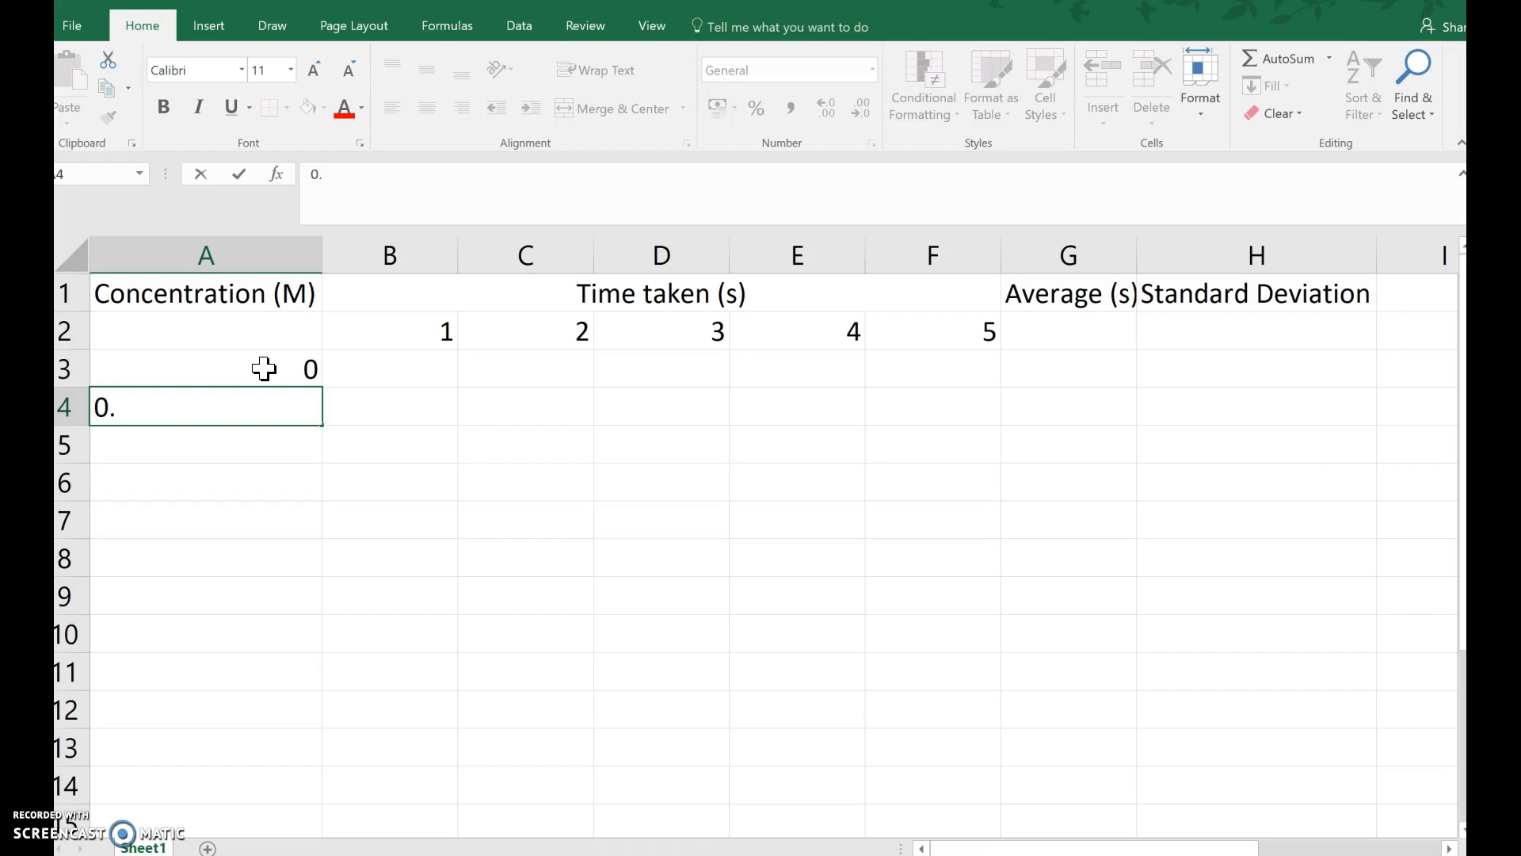
key("Return")
type("1.")
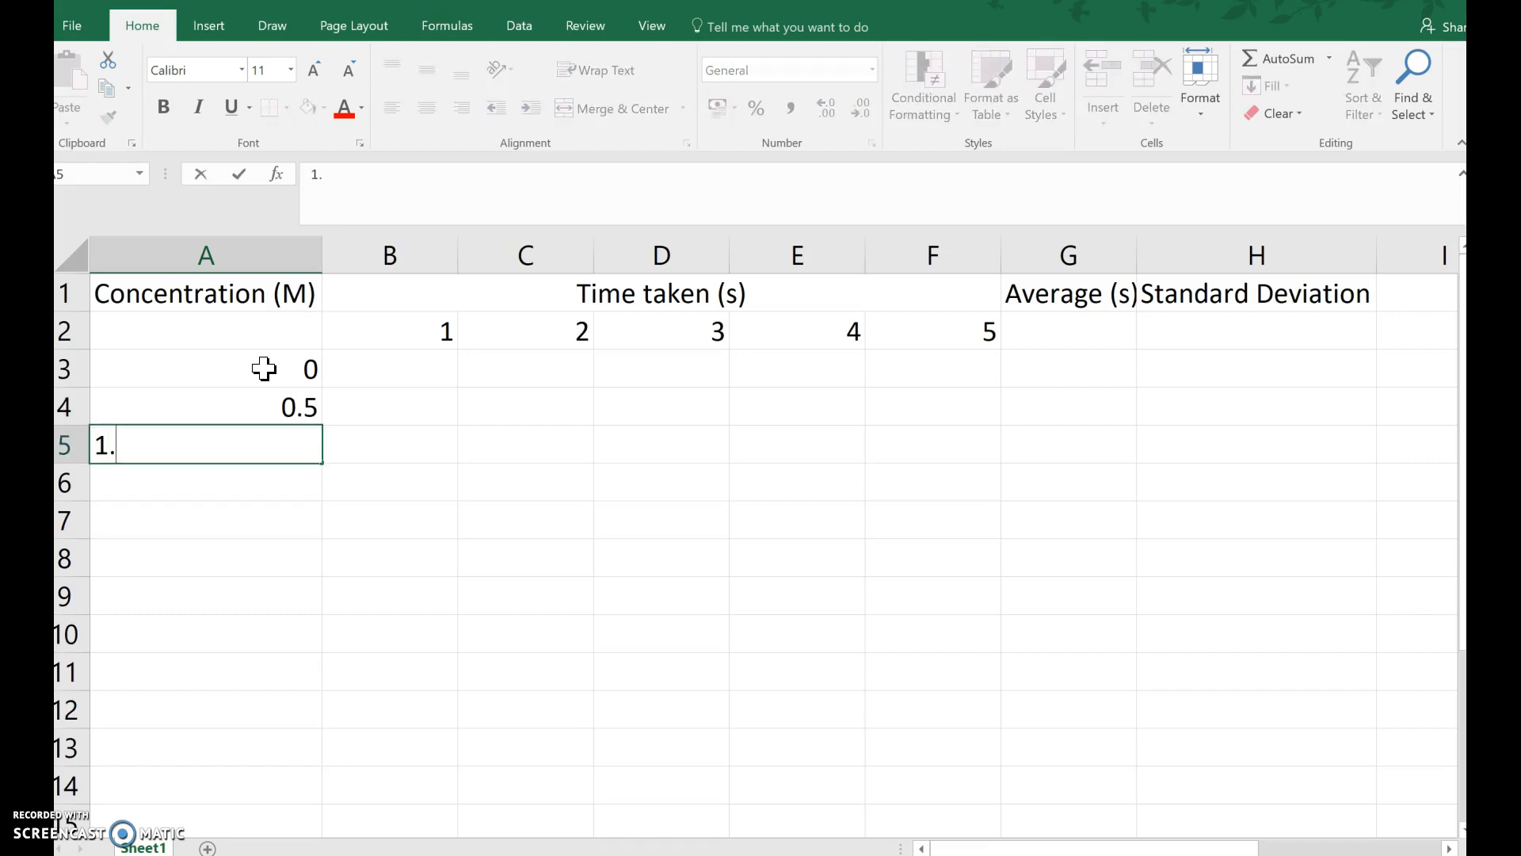
key("Return")
type("1.5")
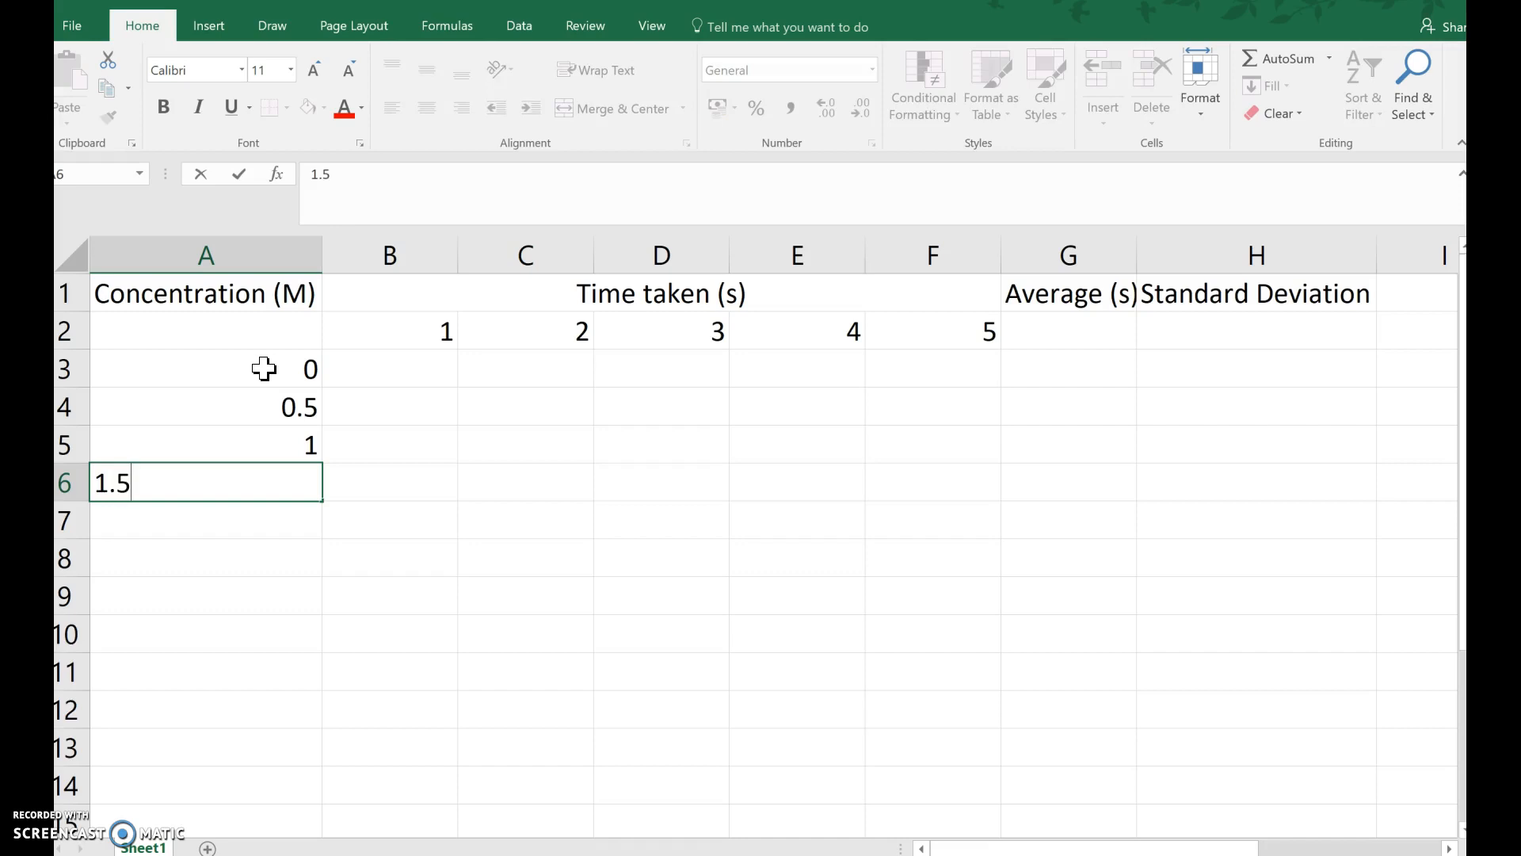
key("Return")
type("2.")
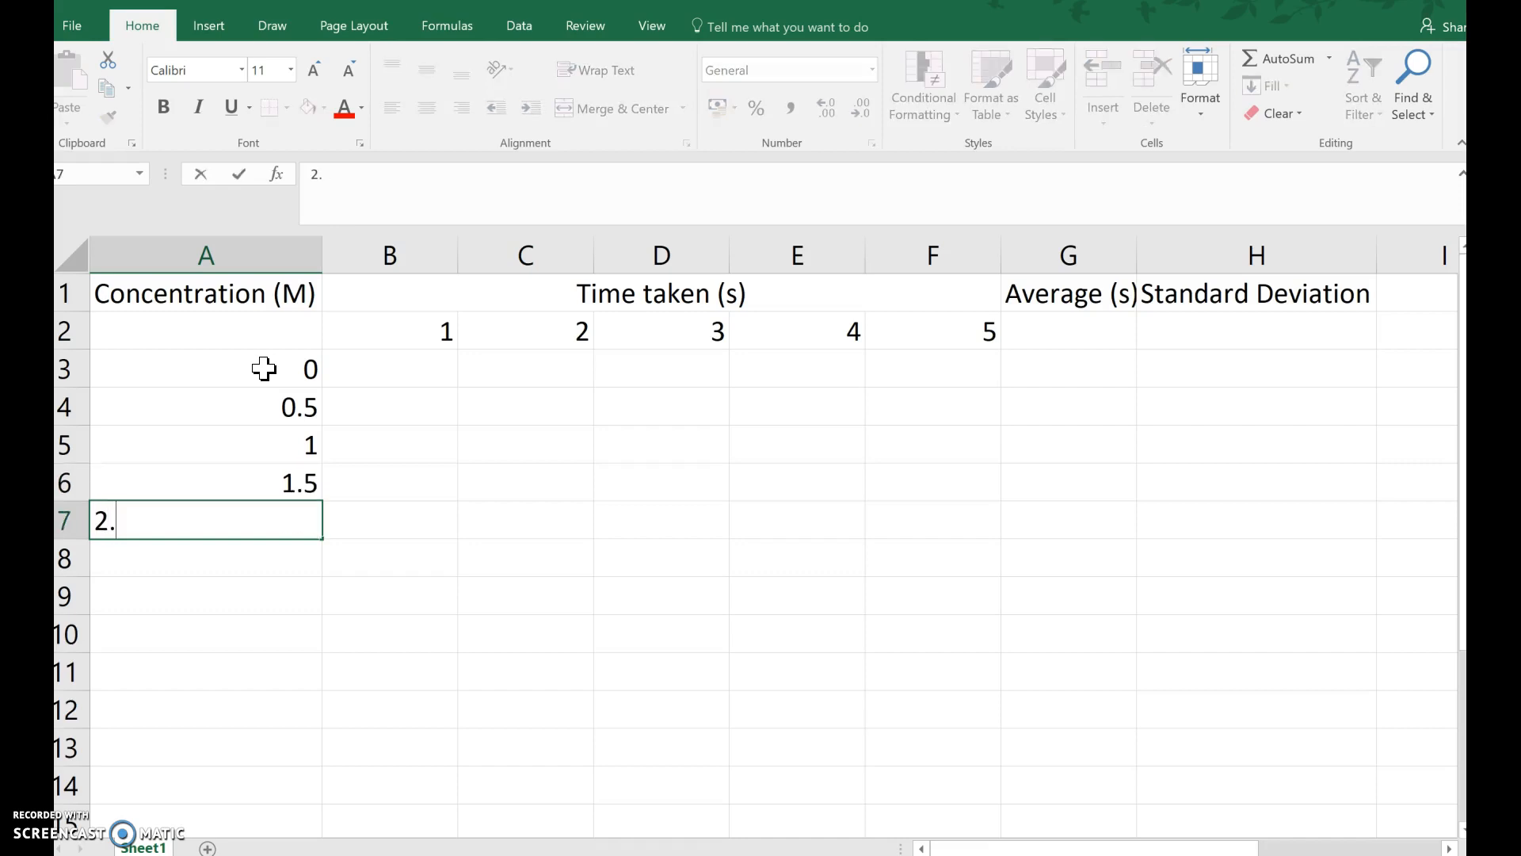
key("Return")
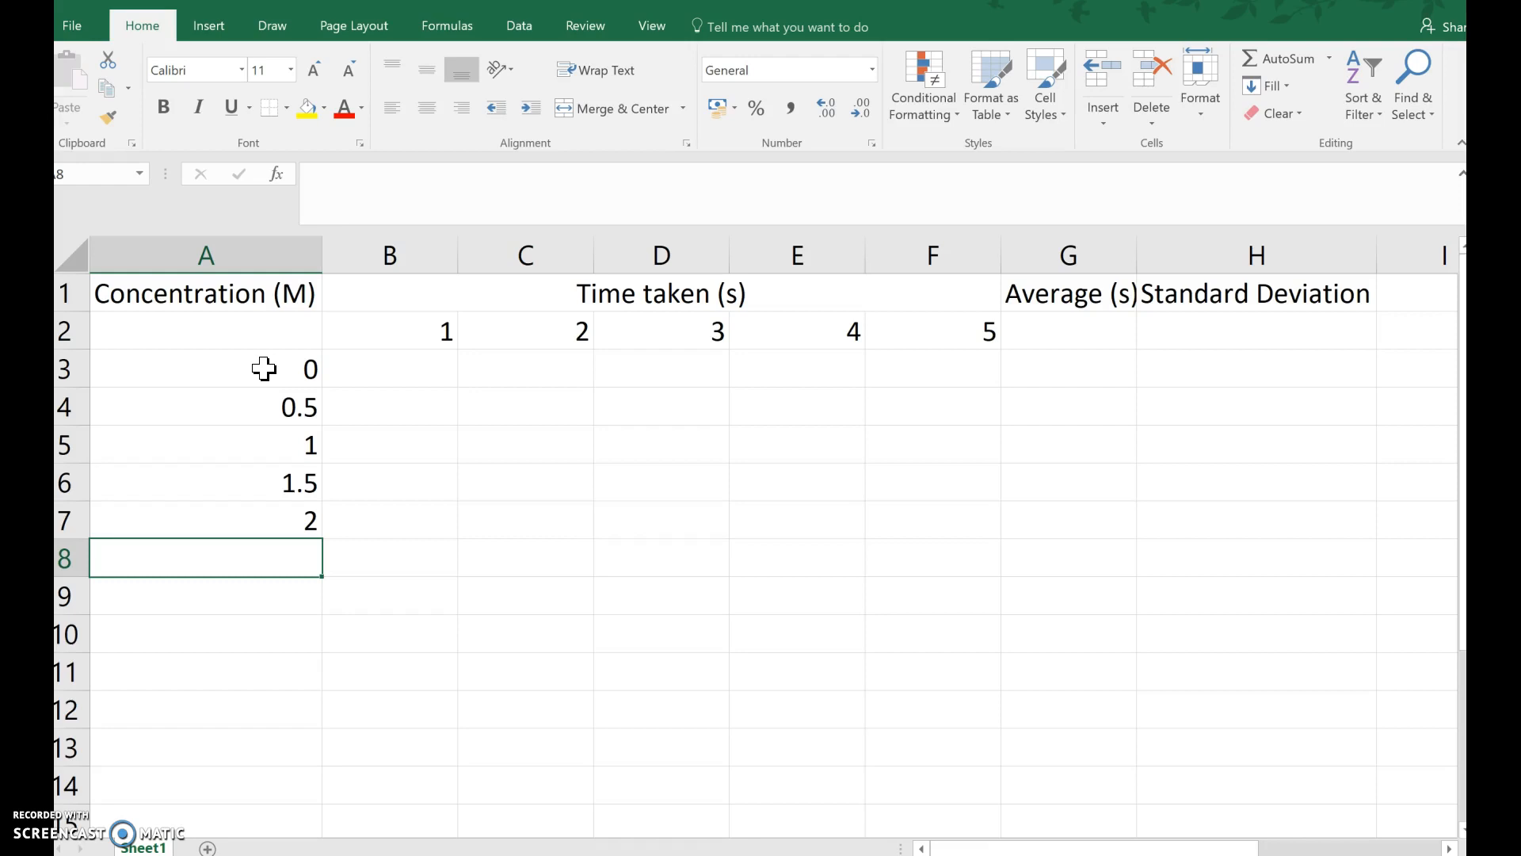
left_click(246, 298)
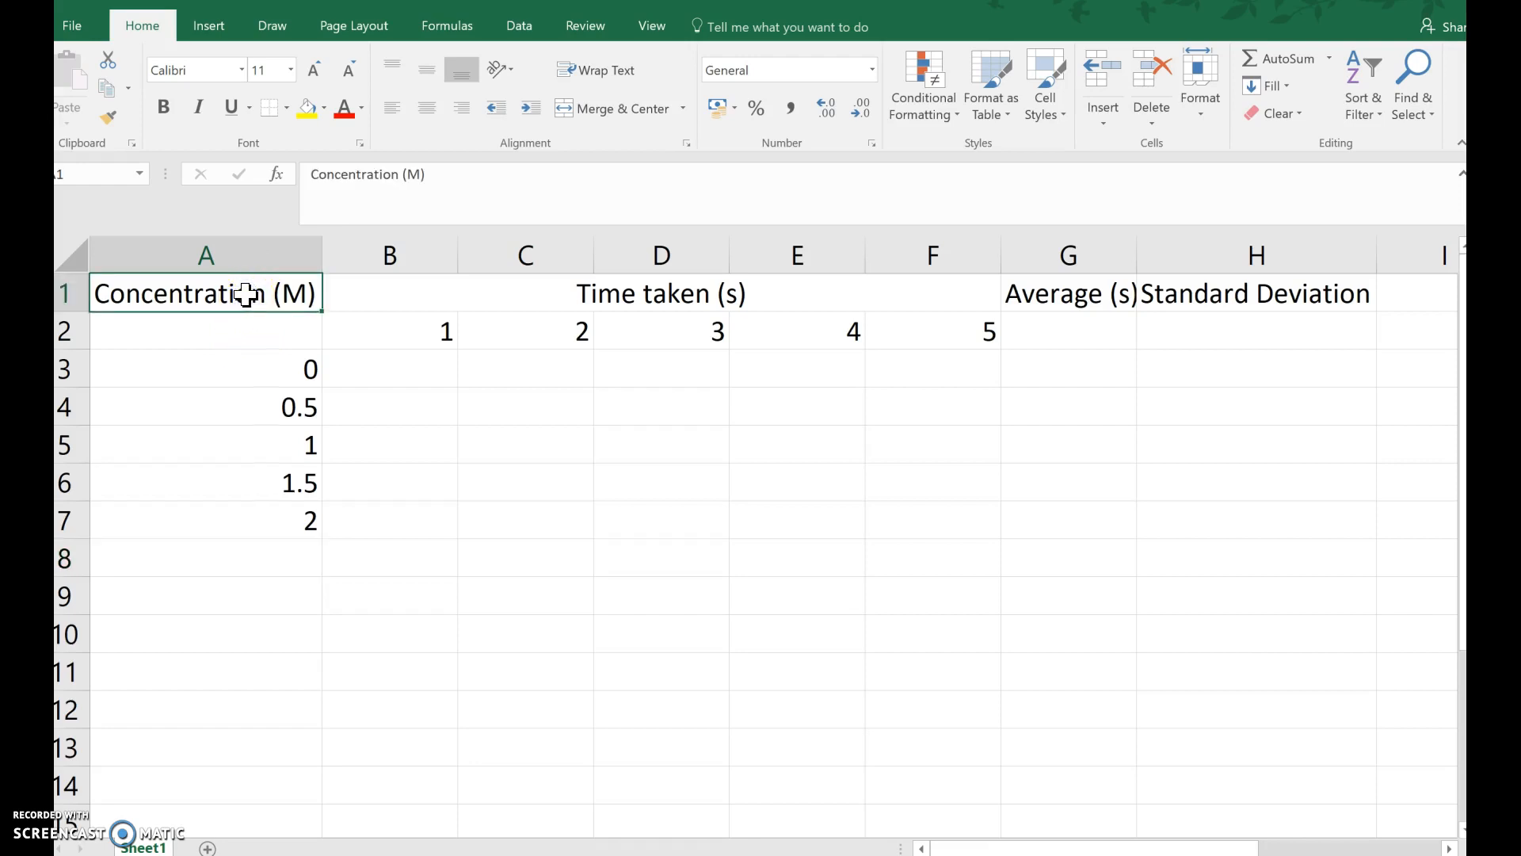
- Move the "Concentration (M)" heading from cell A1 to A2, and merge and center cells A1 and A2
key("ctrl+x")
key("Down")
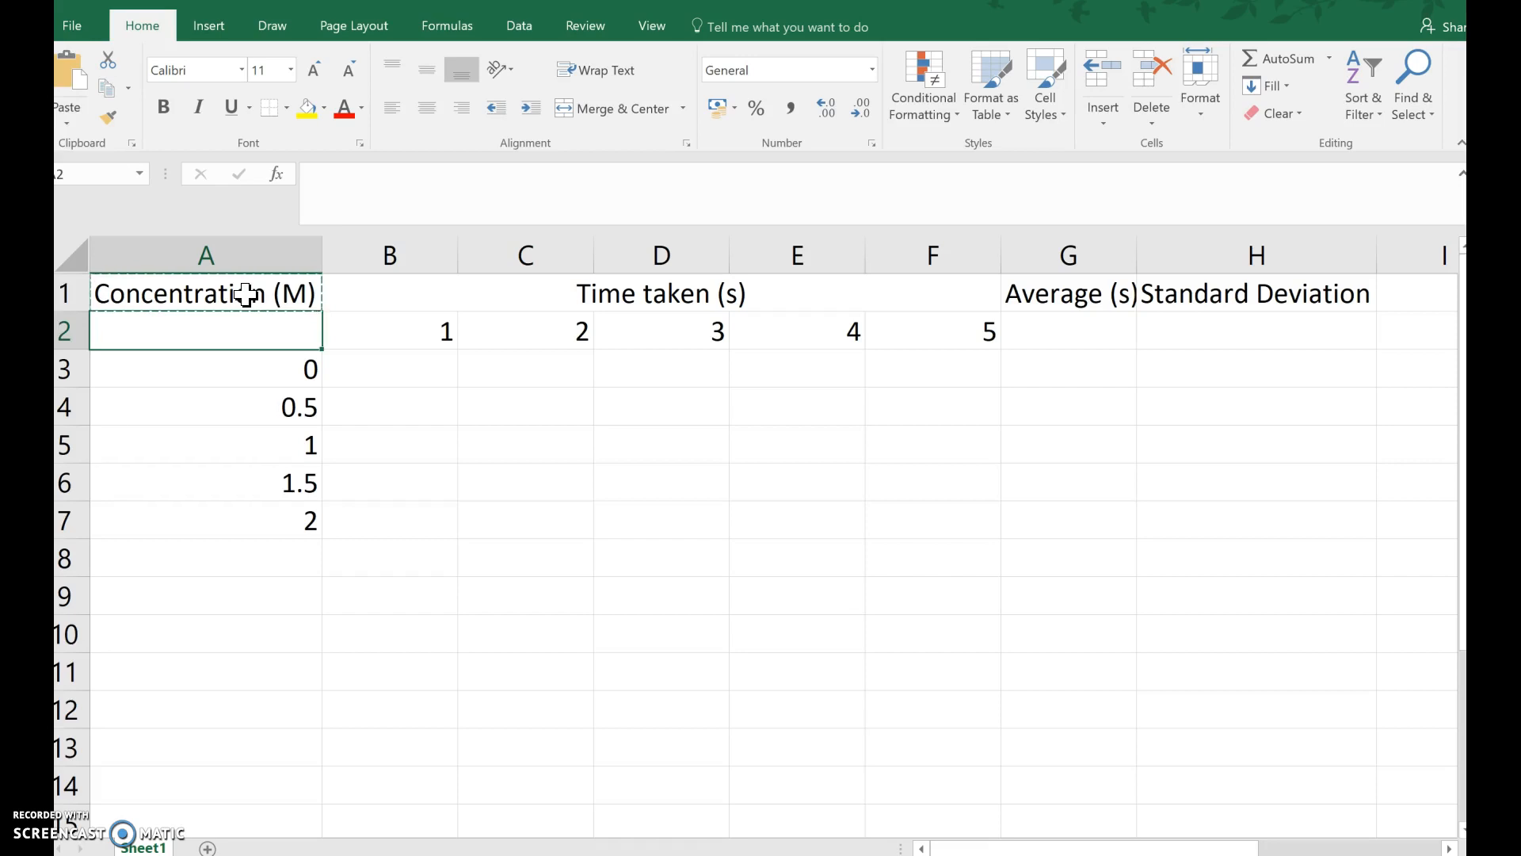
key("ctrl+v")
left_click(246, 295)
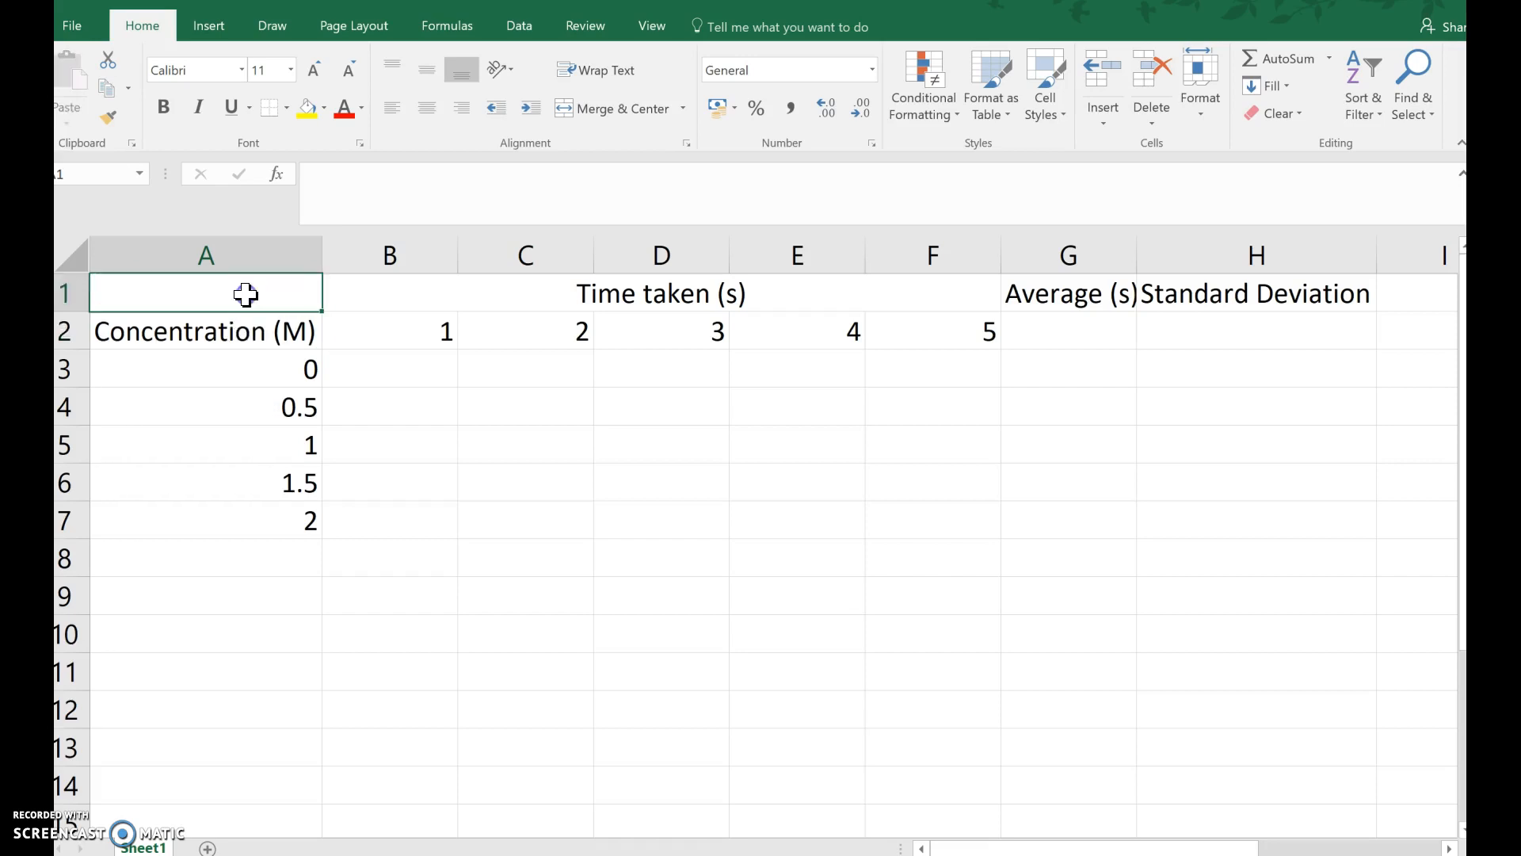
left_click_drag(240, 337, 240, 301)
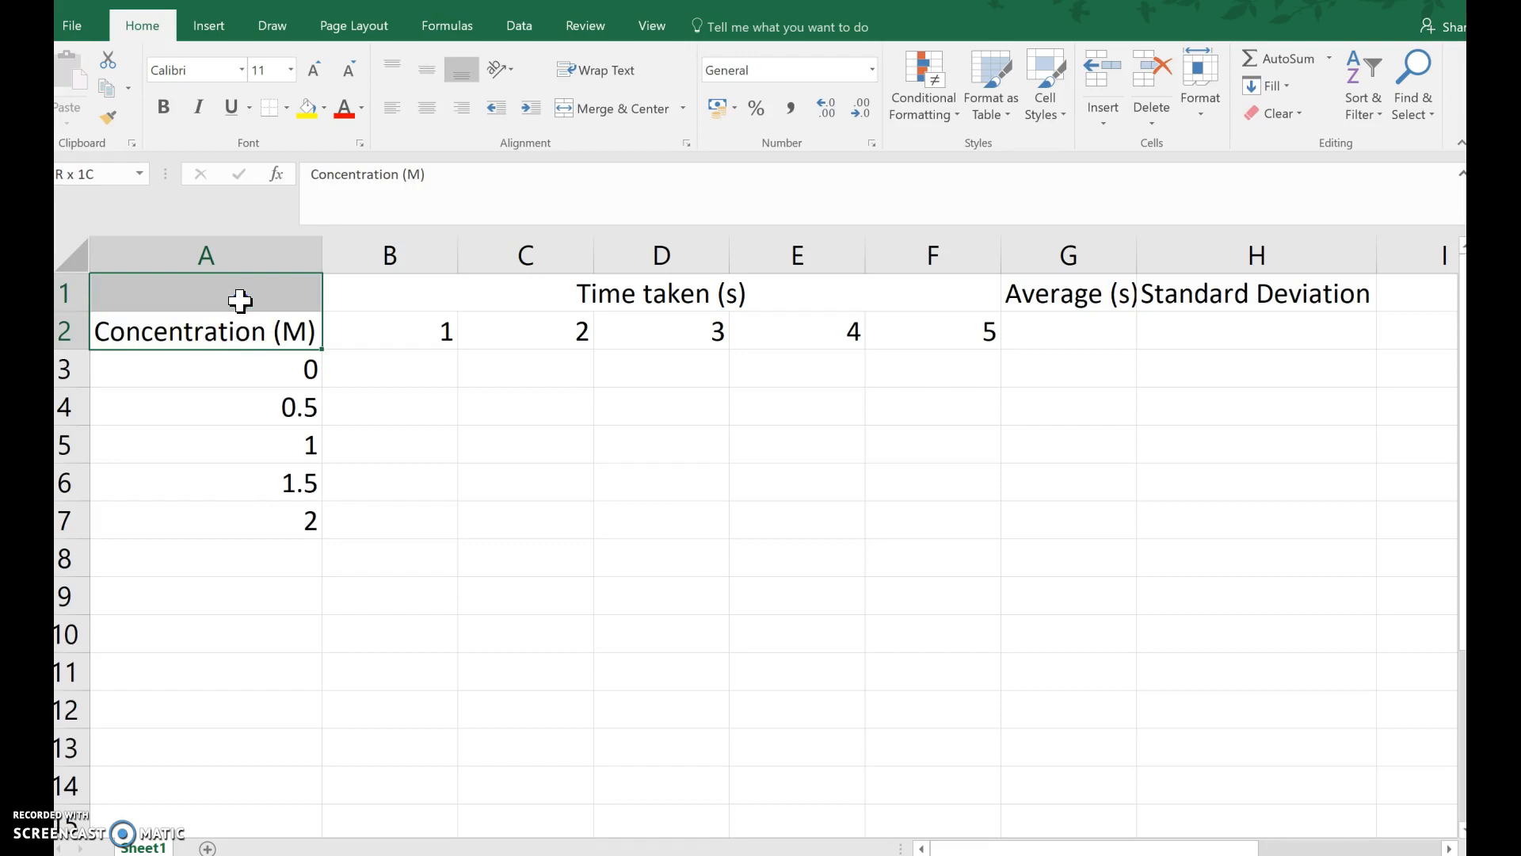
left_click(563, 98)
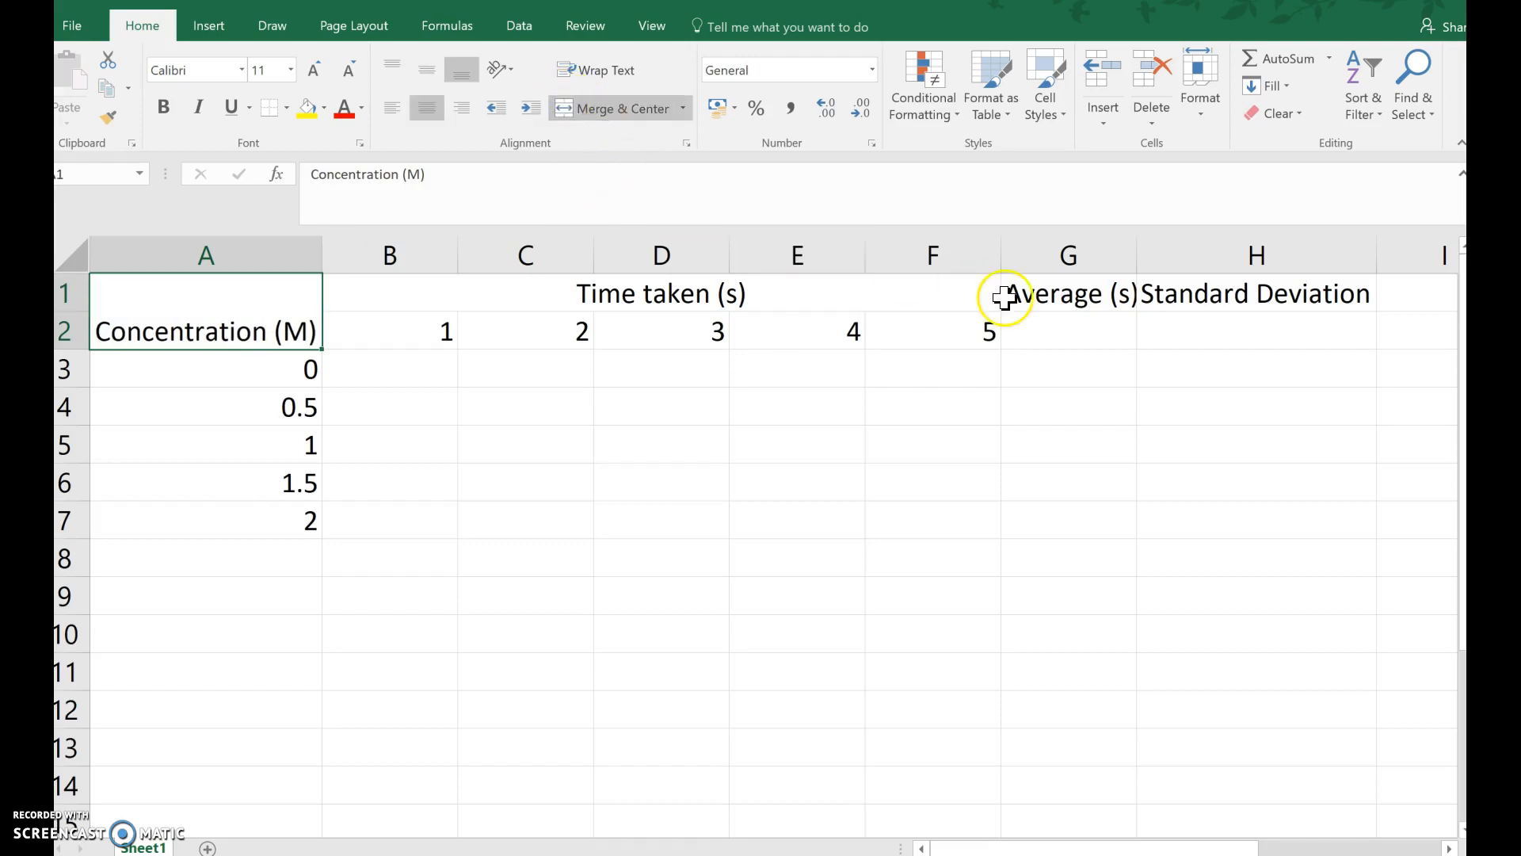
- Merge and center the "Average (s)" heading over cells G1 and G2, and the "Standard Deviation" heading over H1 and H2
left_click(1046, 294)
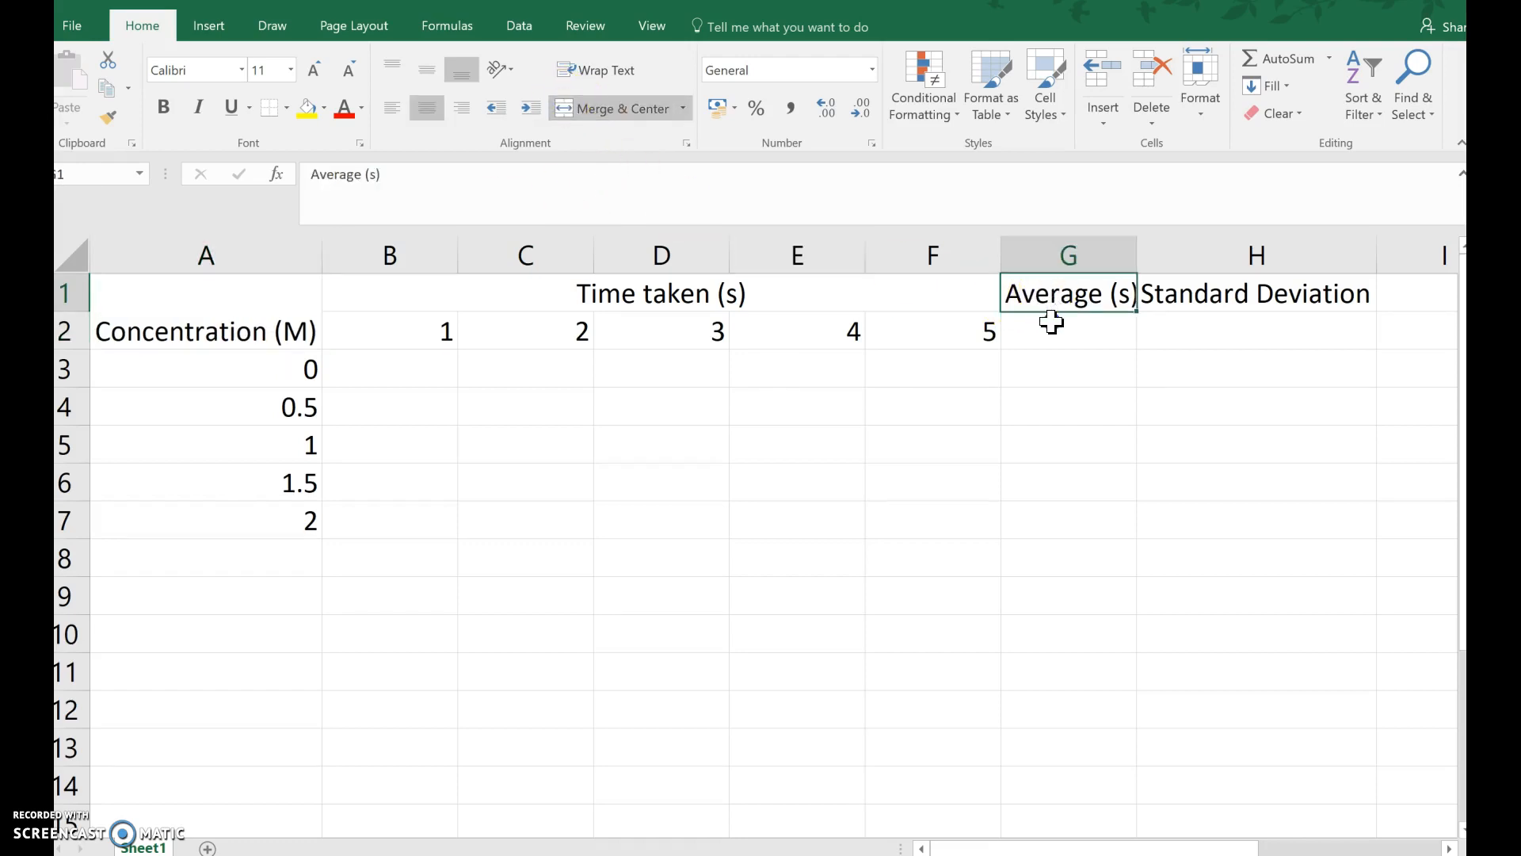
left_click(1052, 321, "shift")
left_click(264, 109)
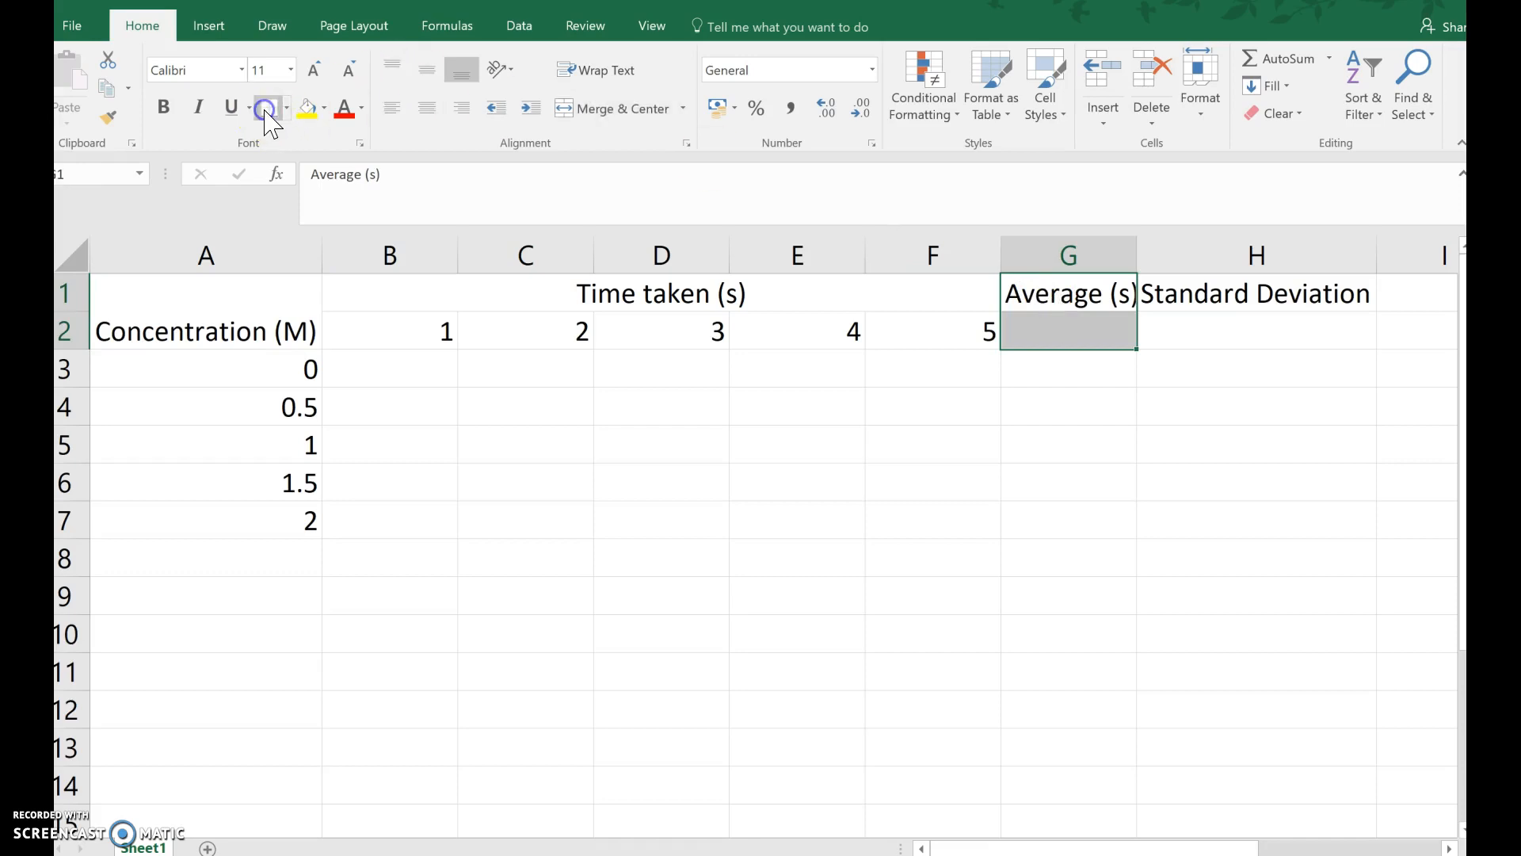
left_click(562, 110)
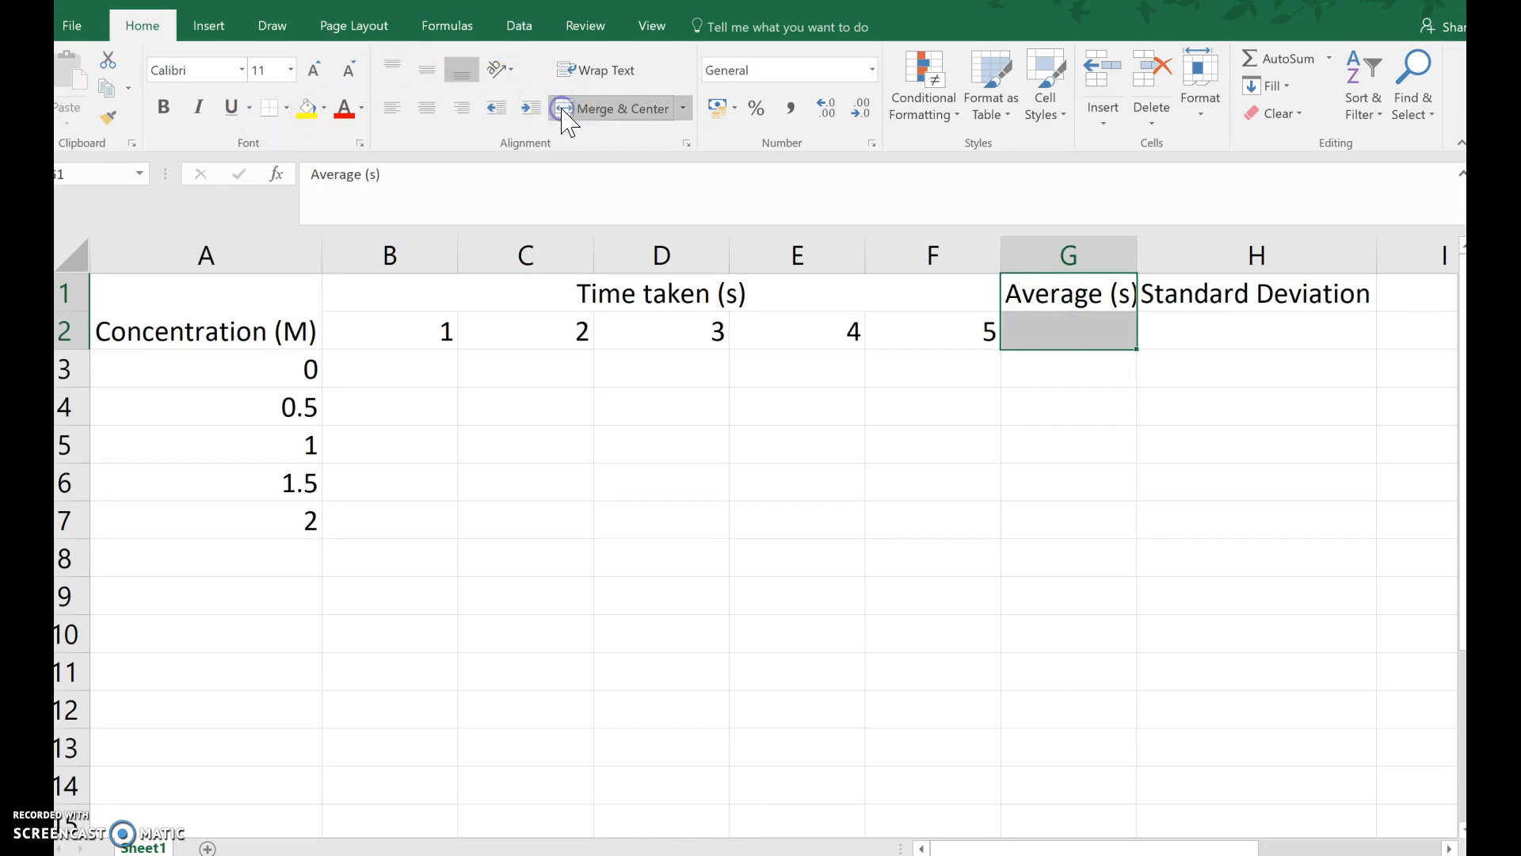
left_click_drag(1229, 293, 1229, 316)
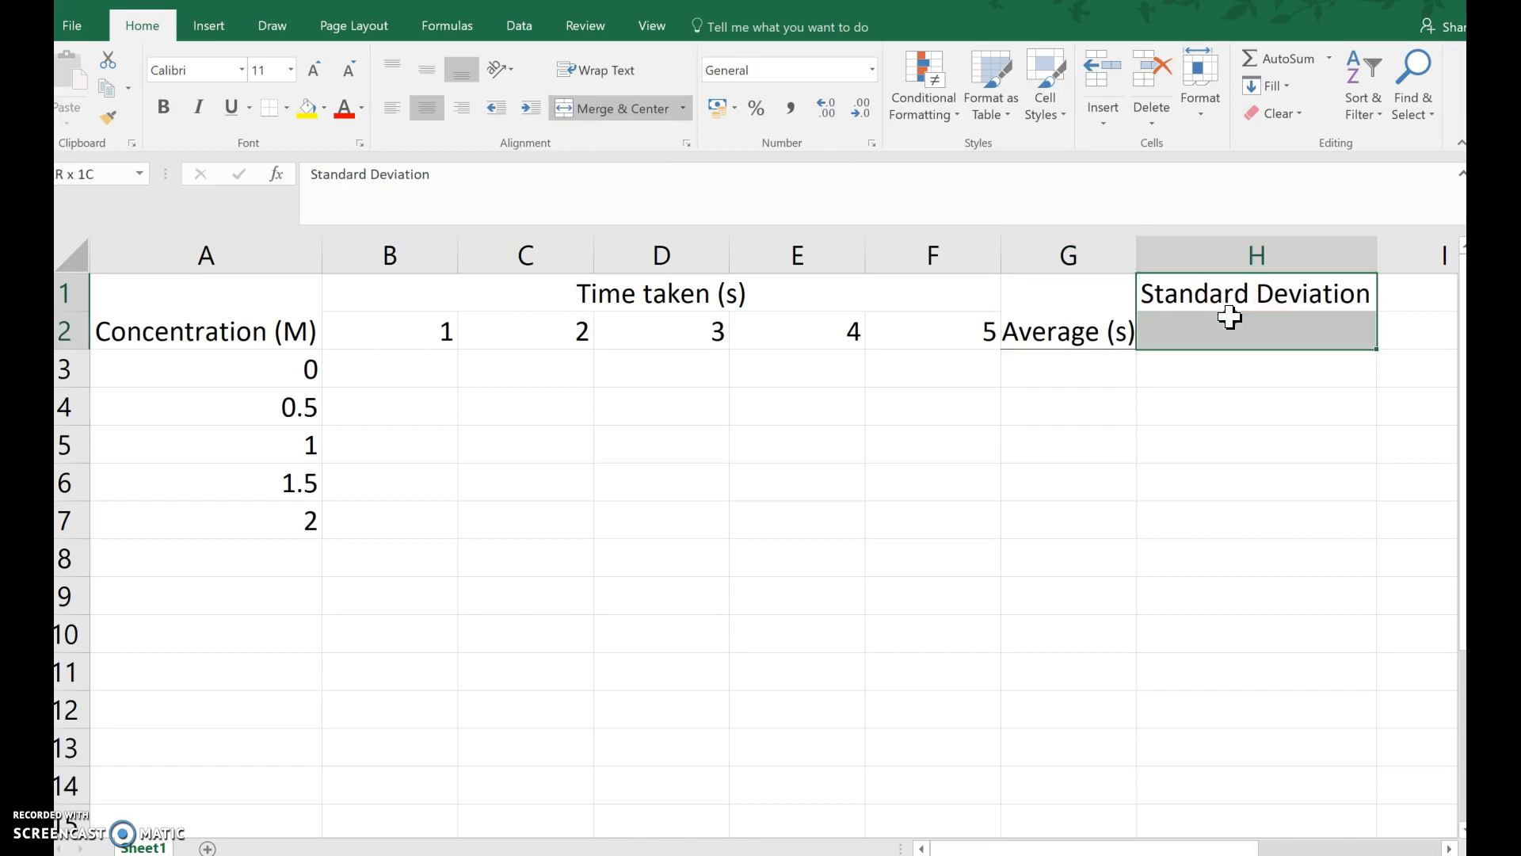
left_click(587, 118)
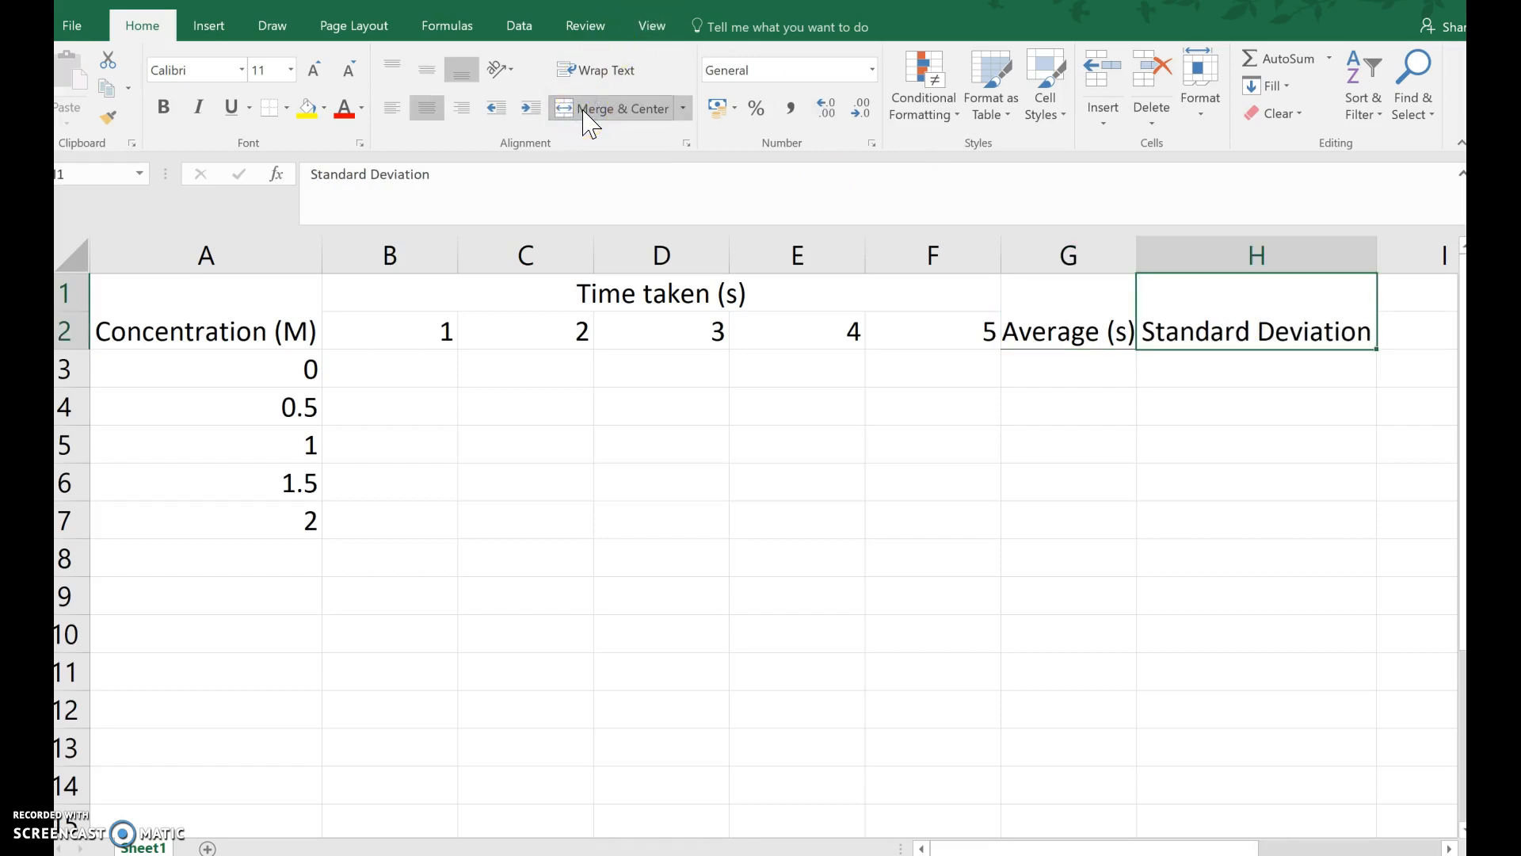
- Wrap the "Standard Deviation" heading's text and narrow column H so the heading takes two lines
left_click(592, 75)
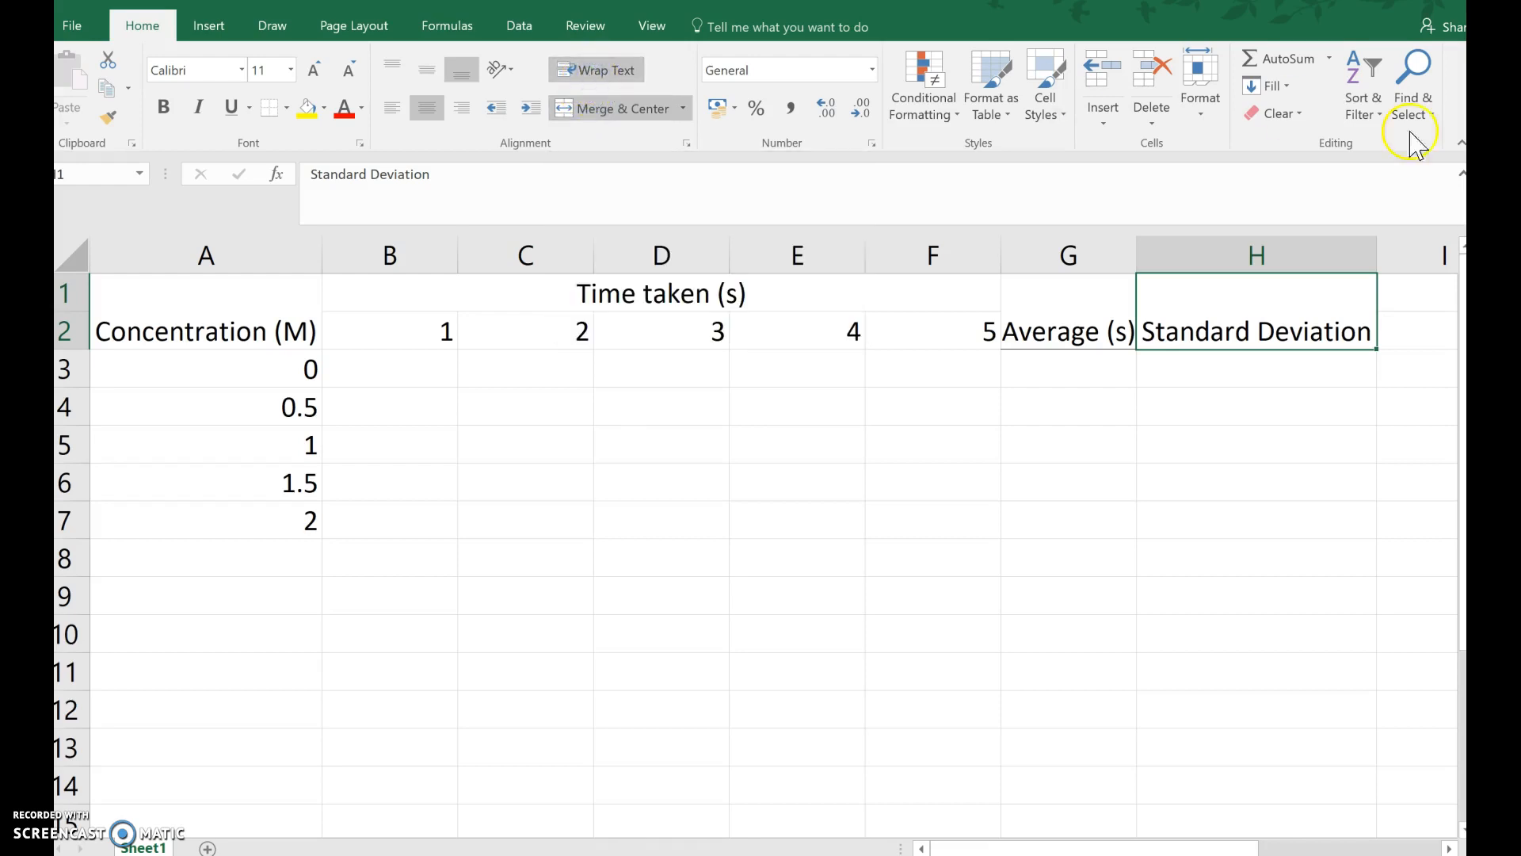
left_click(1375, 260)
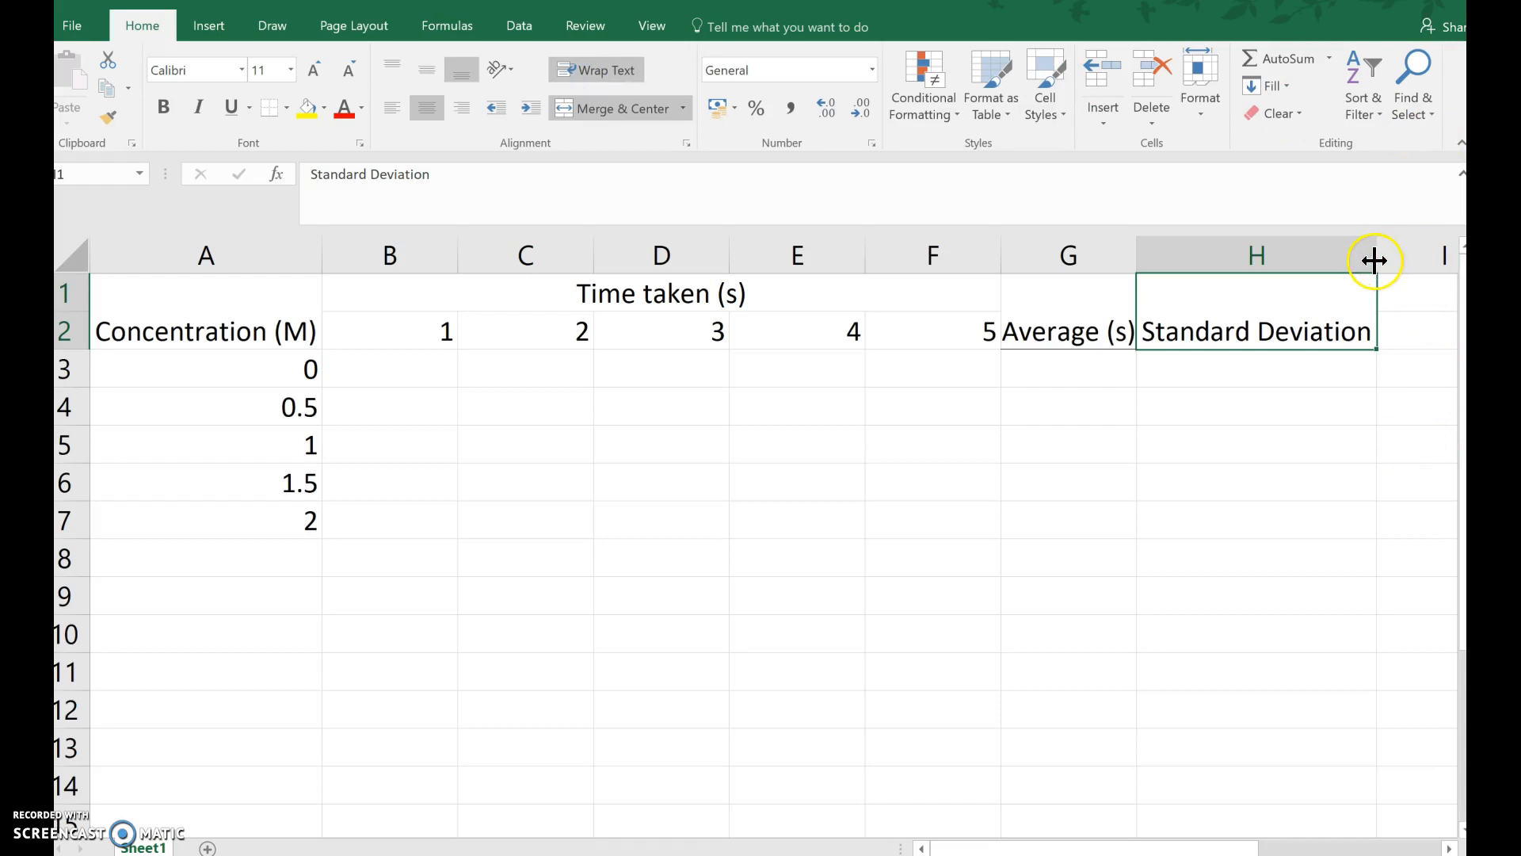
left_click_drag(1377, 260, 1266, 260)
left_click(1212, 325)
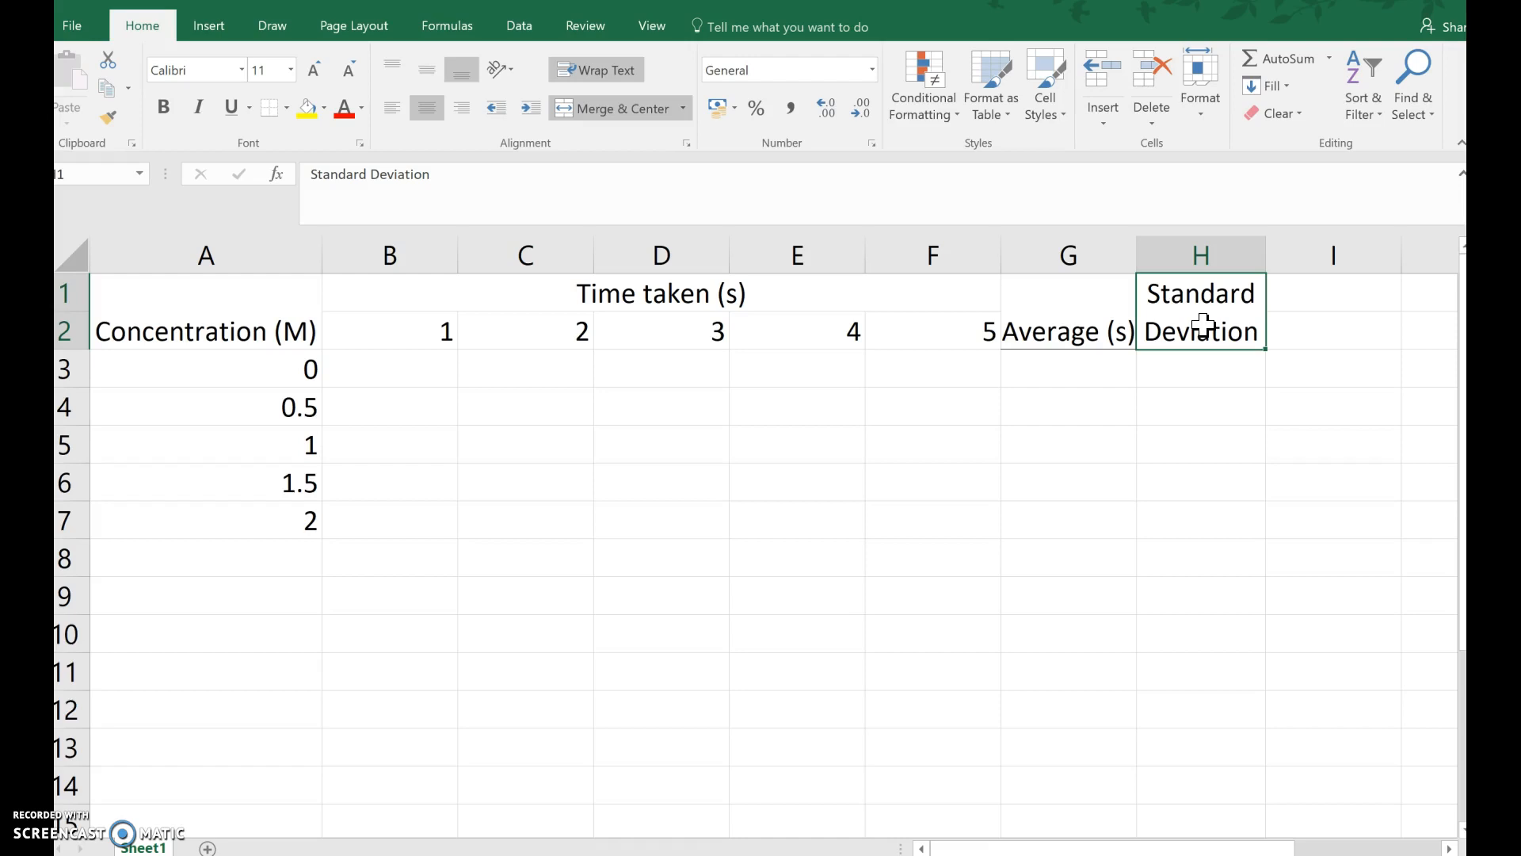
- Format the concentrations in cells A3 to A7 as Number with 1 decimal place
left_click(290, 371)
left_click_drag(284, 424, 287, 520)
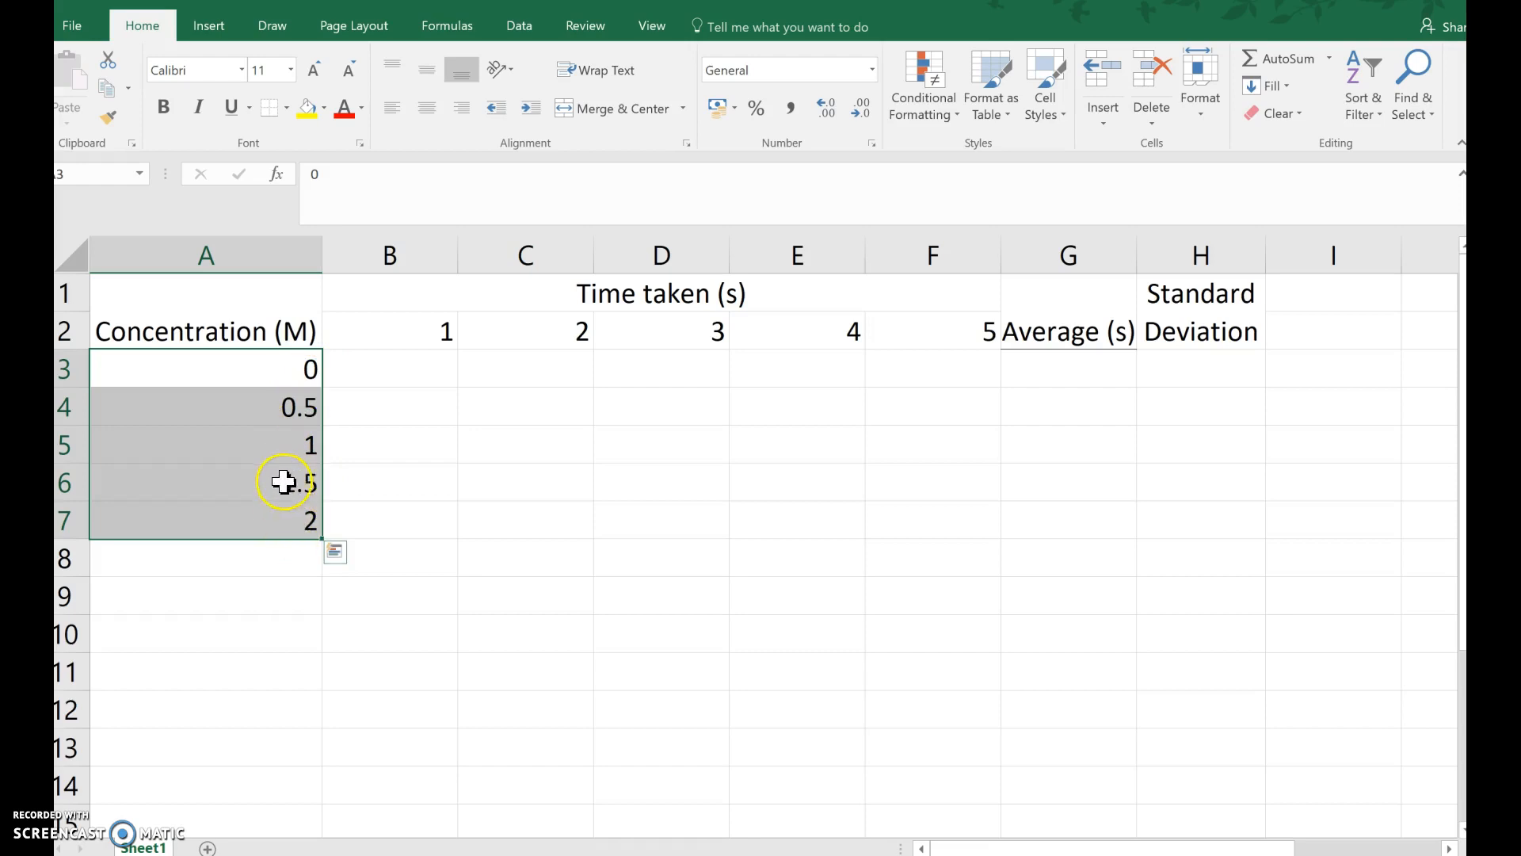
left_click(284, 373)
left_click_drag(284, 373, 269, 514)
right_click(272, 450)
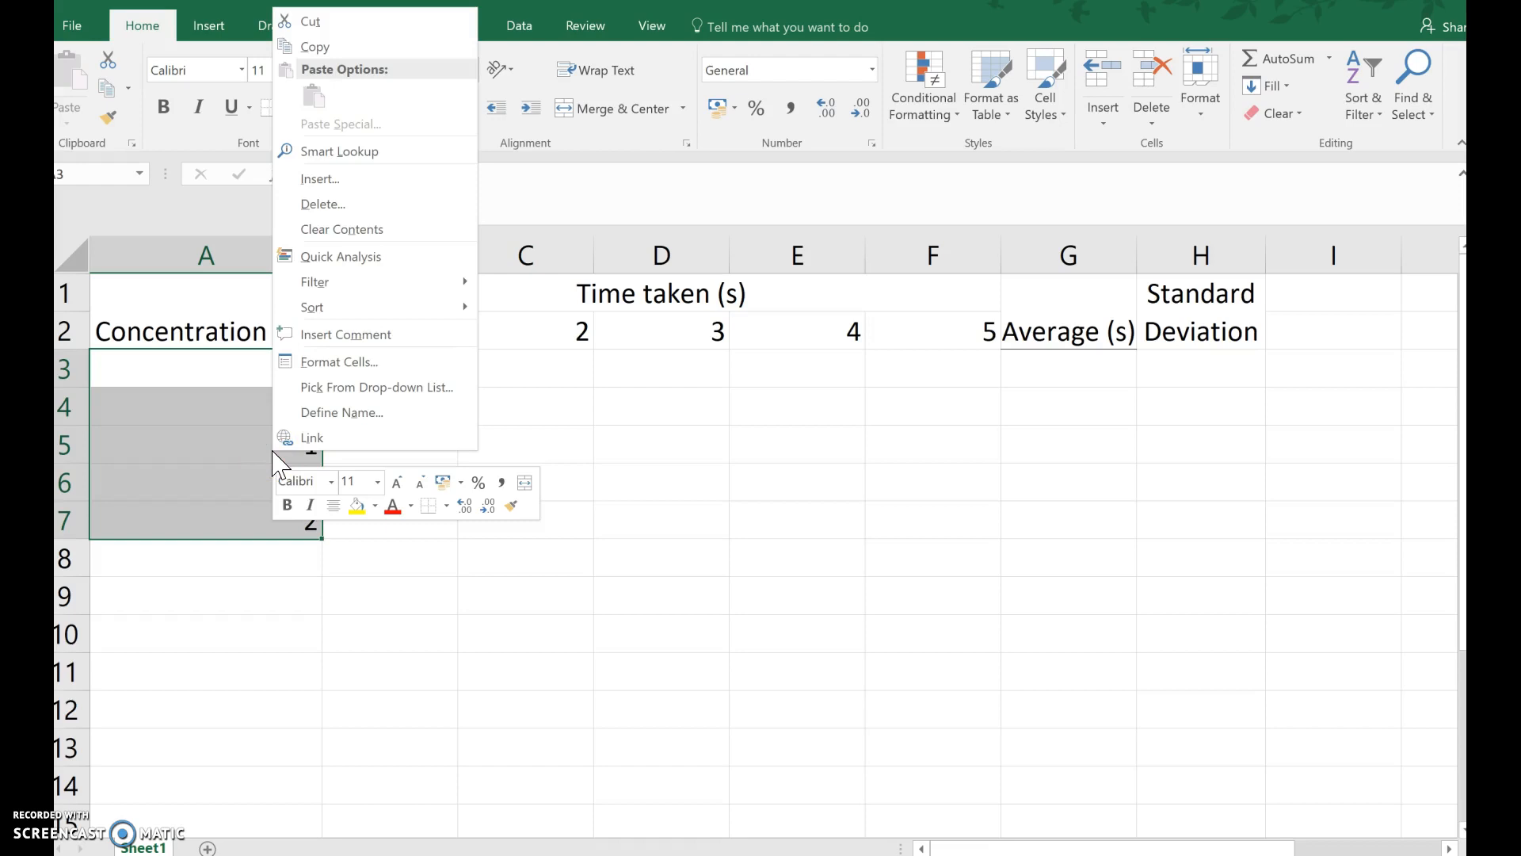
left_click(341, 366)
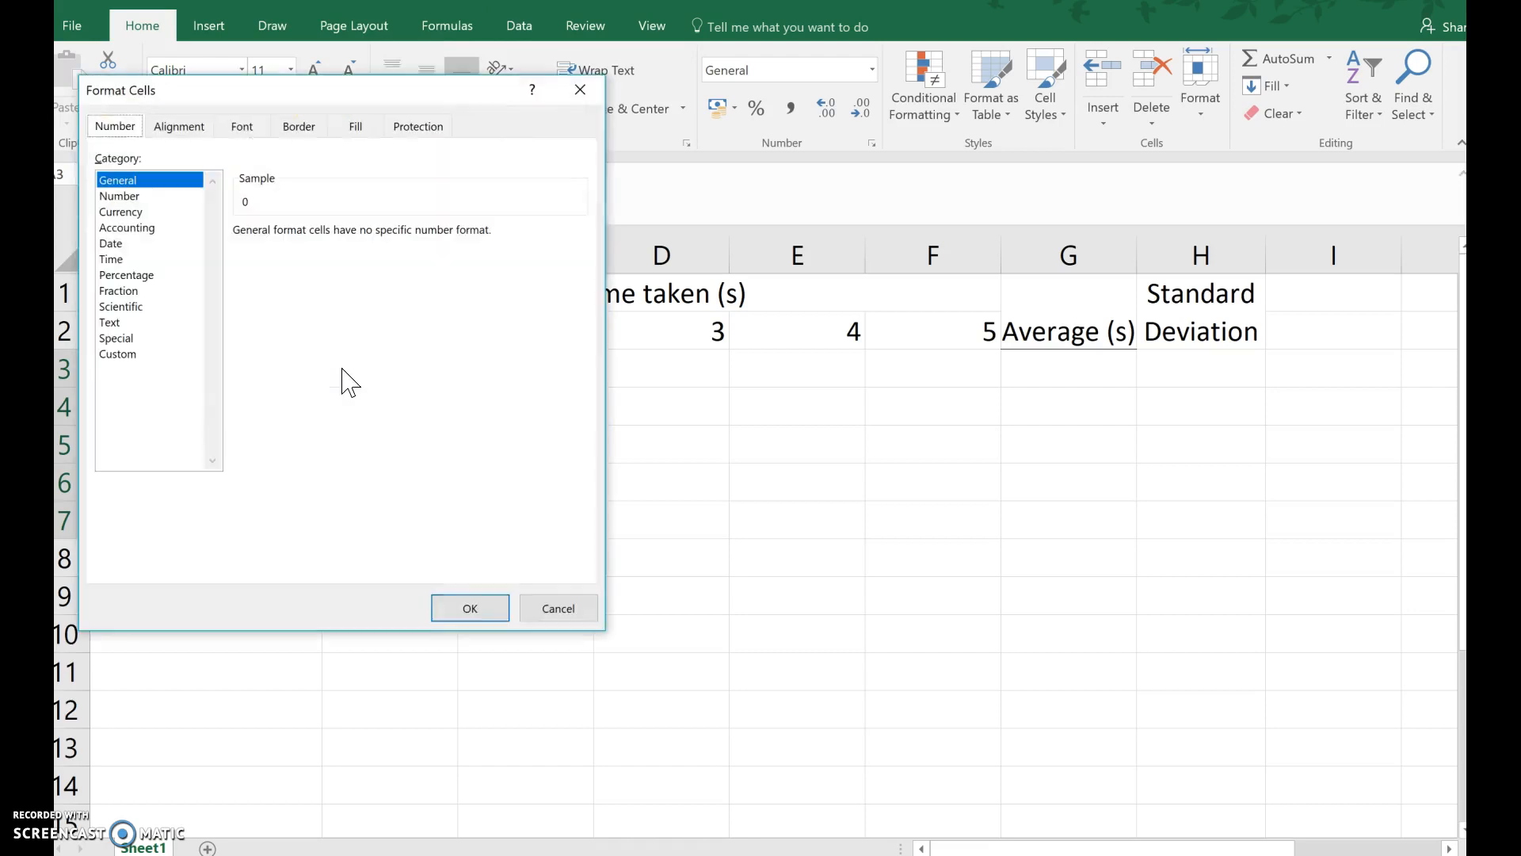
left_click(127, 198)
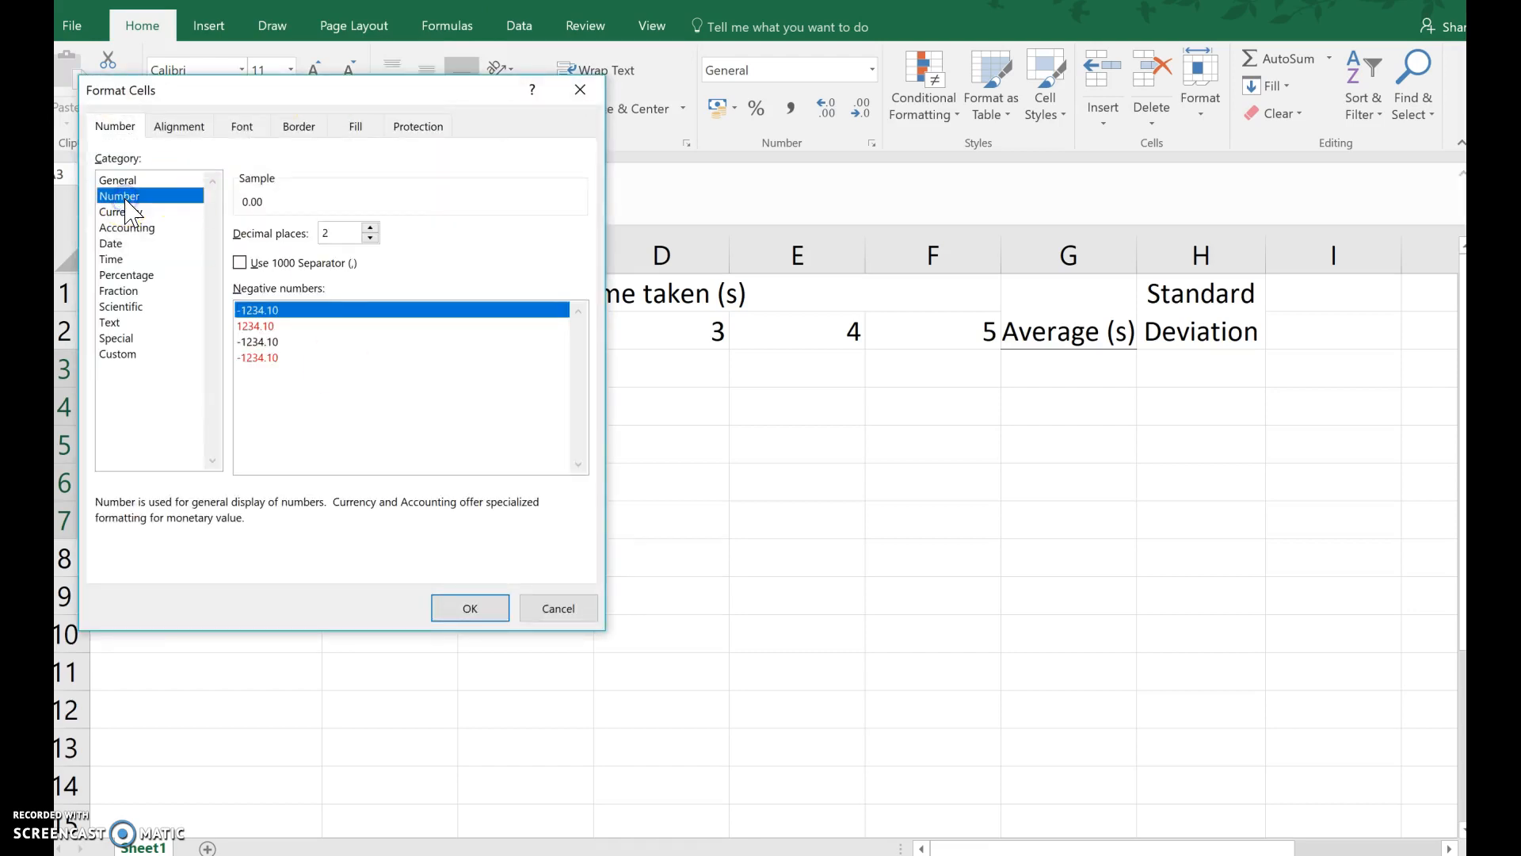
left_click(370, 238)
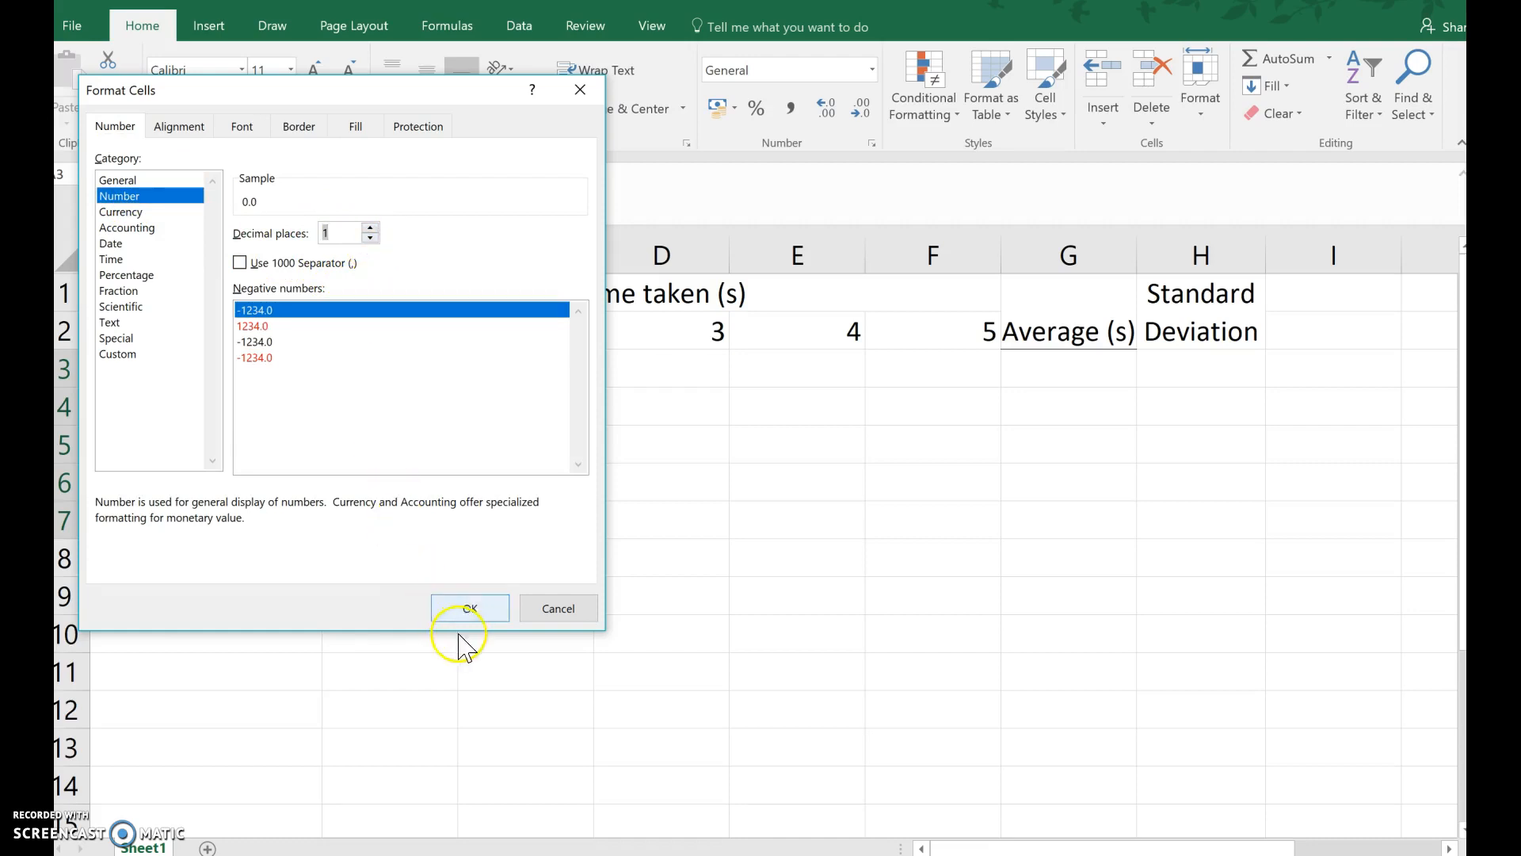
left_click(472, 609)
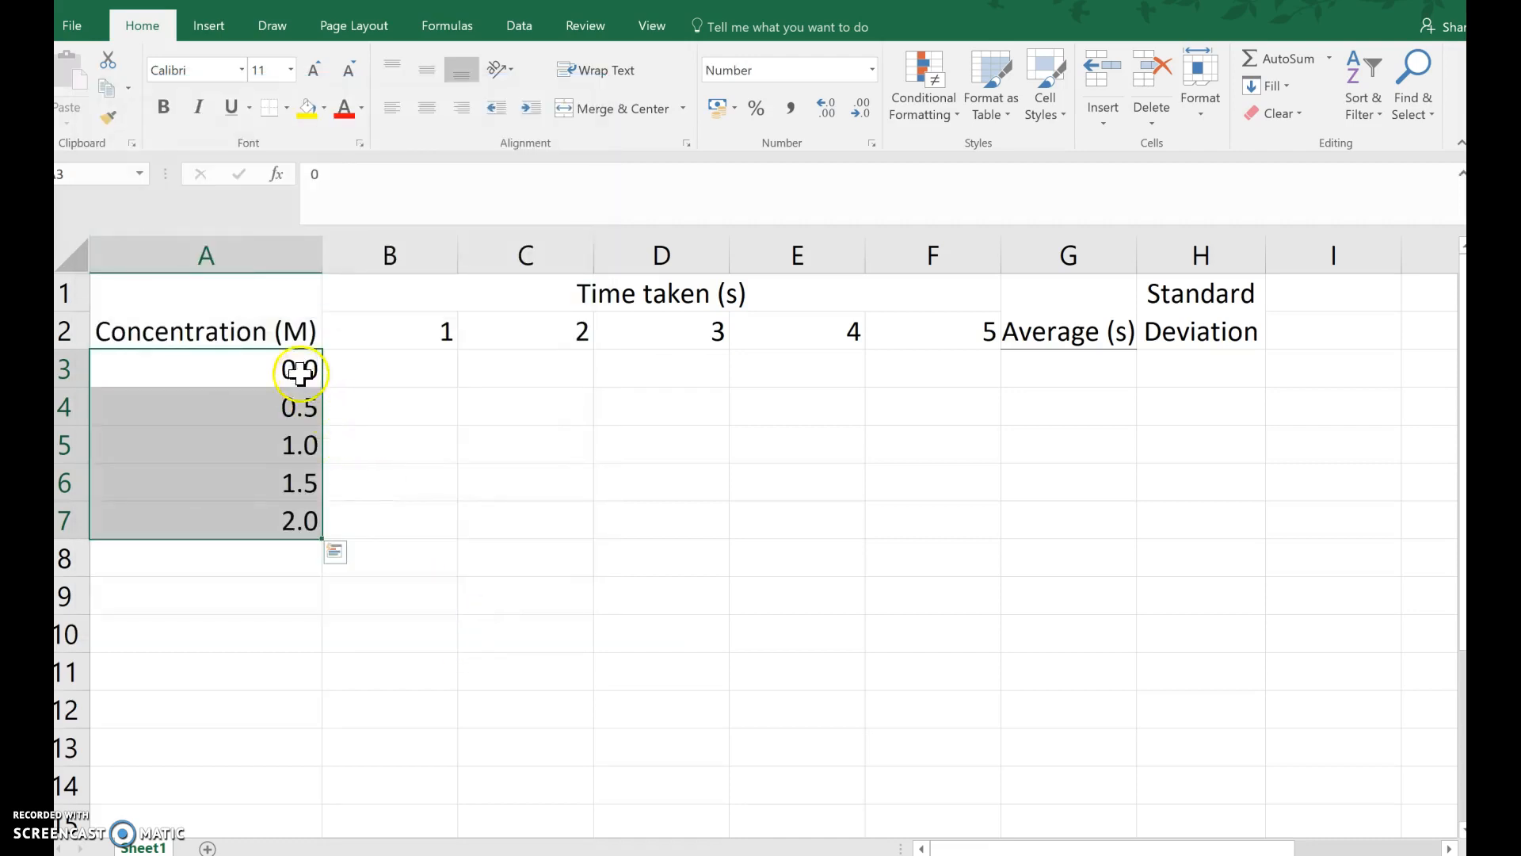
left_click(450, 622)
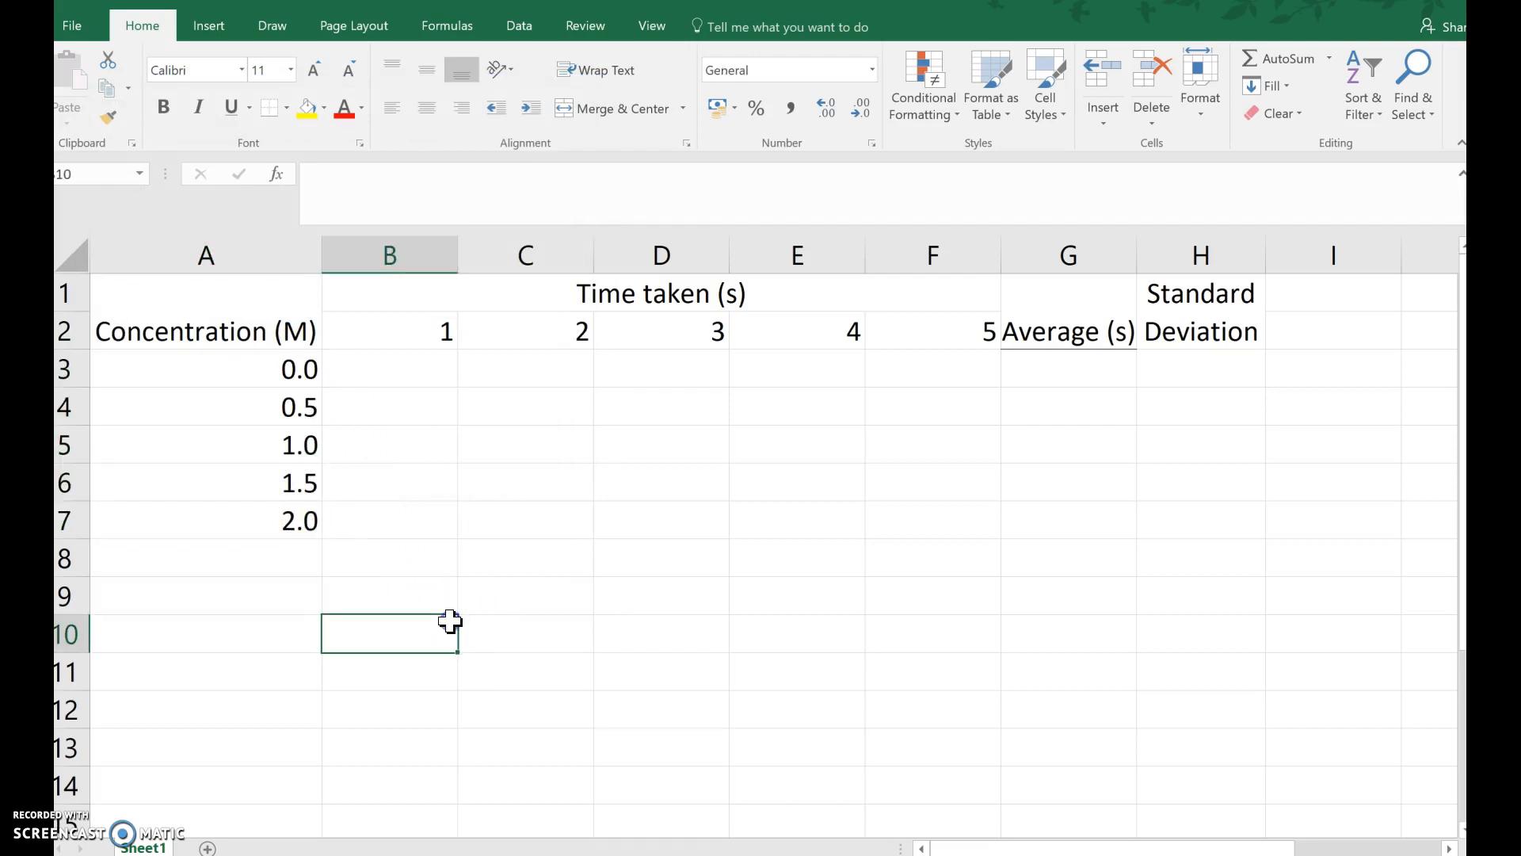
- Copy the block of trial times in cells J14 to N18 into the table, starting at cell B3
left_click(404, 375)
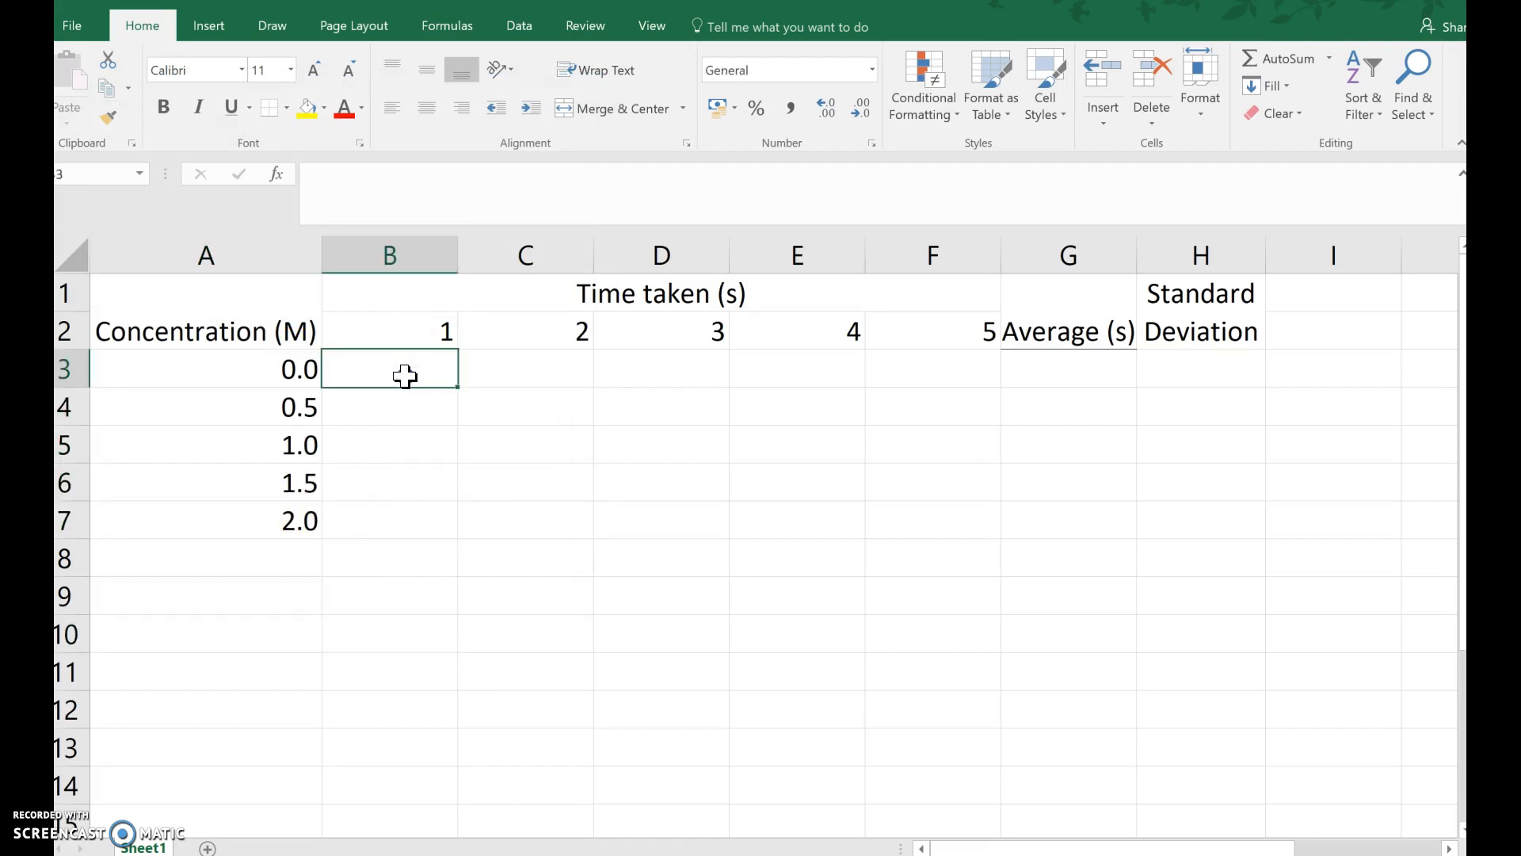
left_click(405, 376)
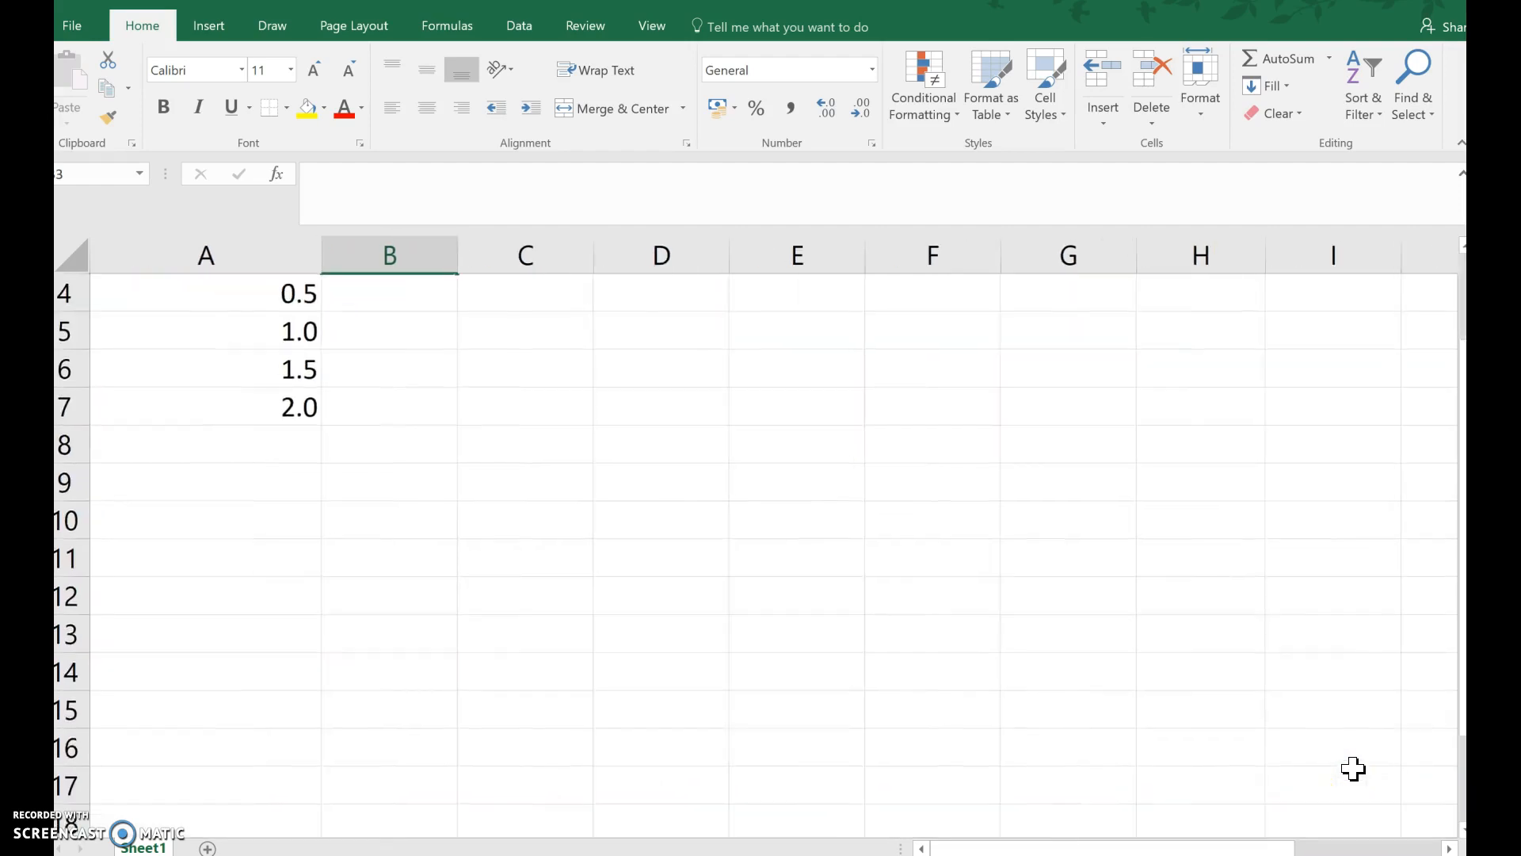
scroll(1354, 768, "right", 4)
scroll(1354, 768, "down", 2)
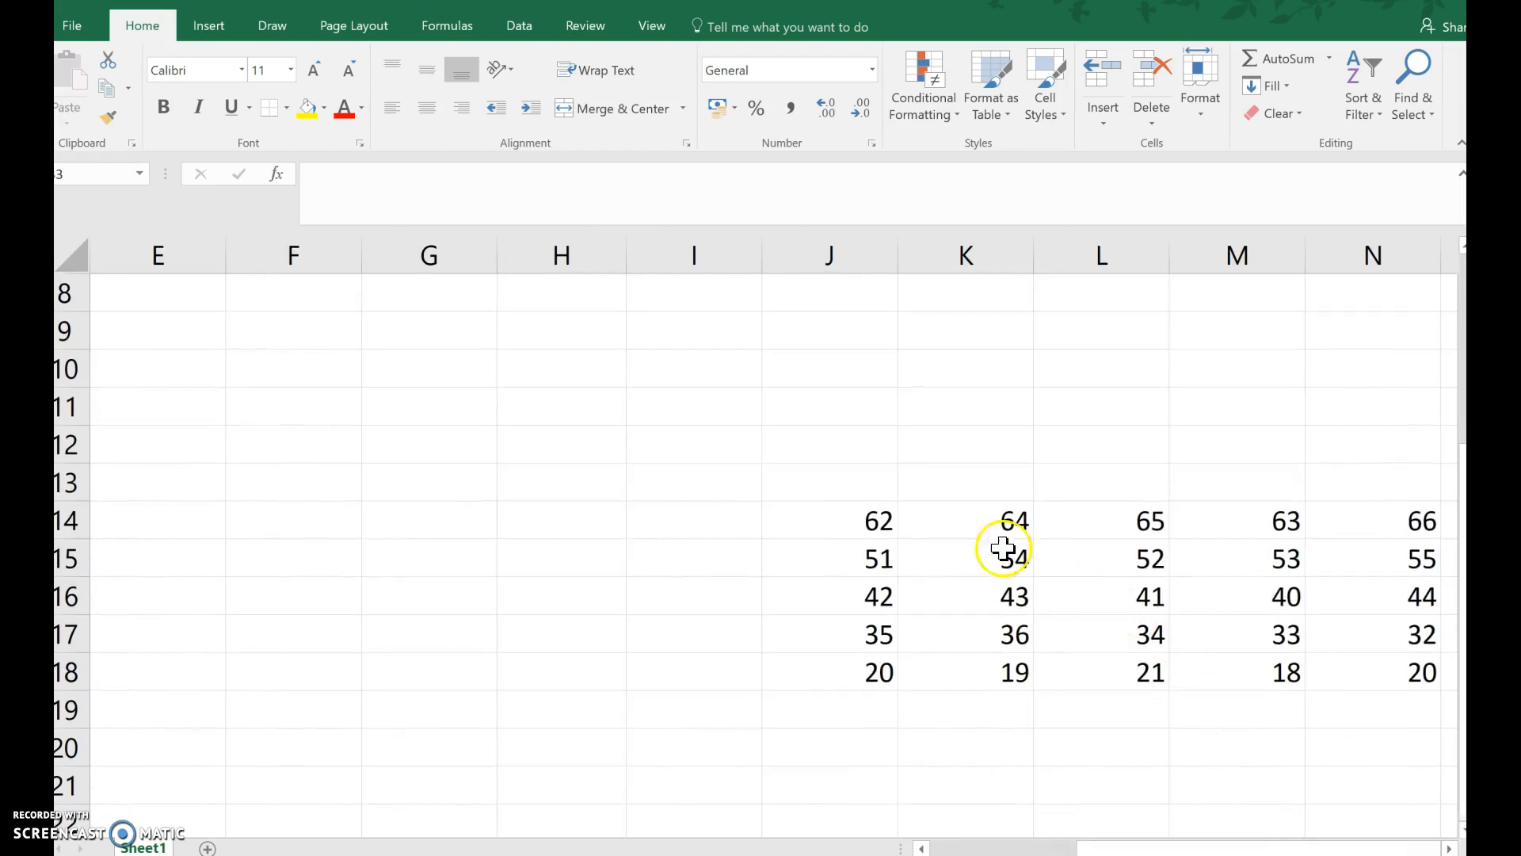
left_click_drag(852, 520, 1407, 679)
key("ctrl+c")
scroll(692, 390, "left", 3)
scroll(692, 391, "up", 3)
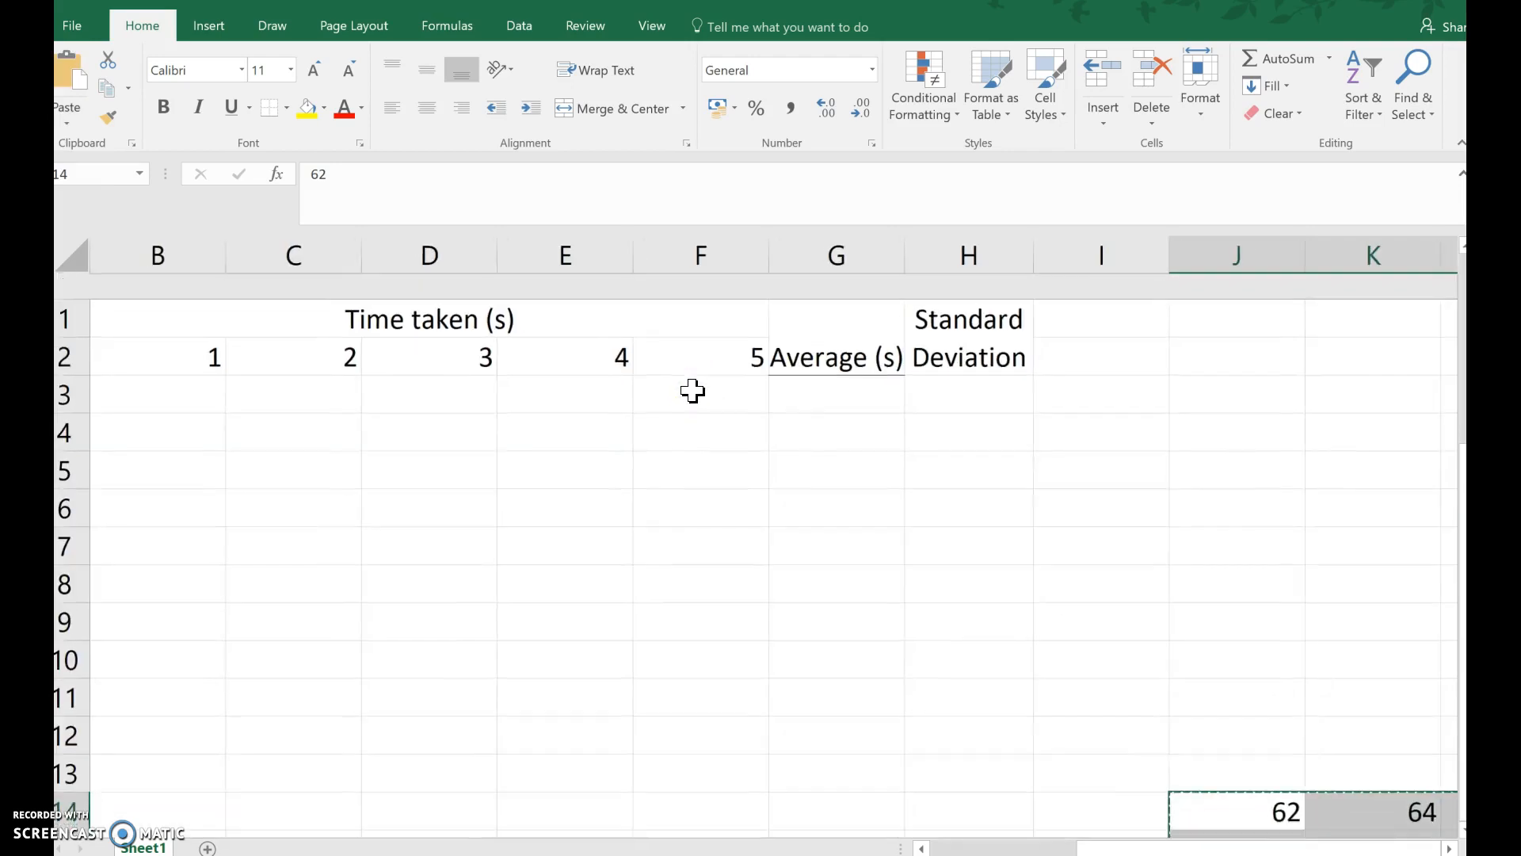
scroll(693, 390, "left", 1)
left_click(397, 376)
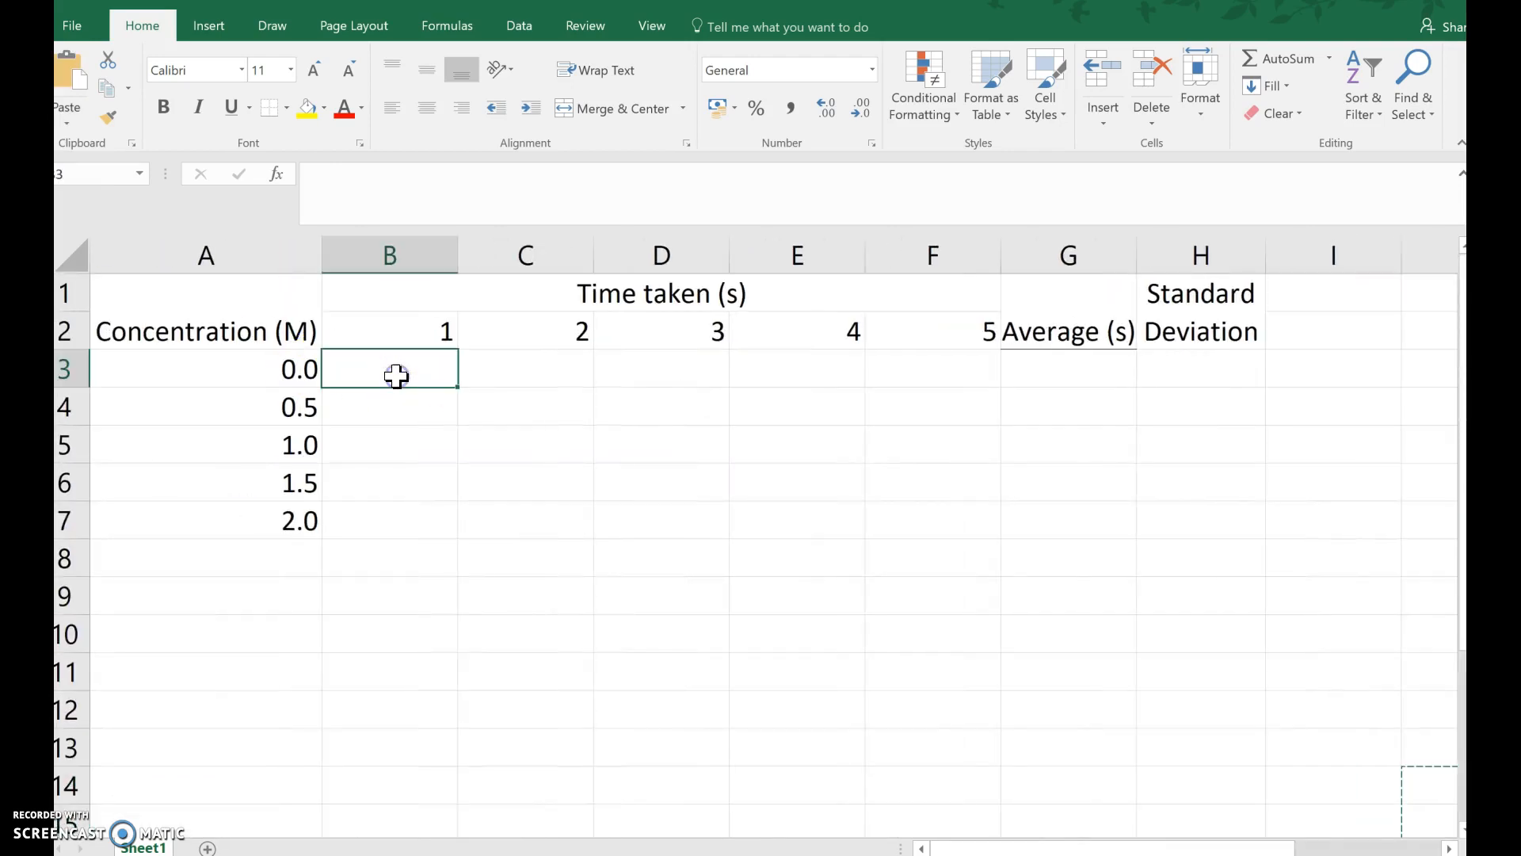
key("ctrl+v")
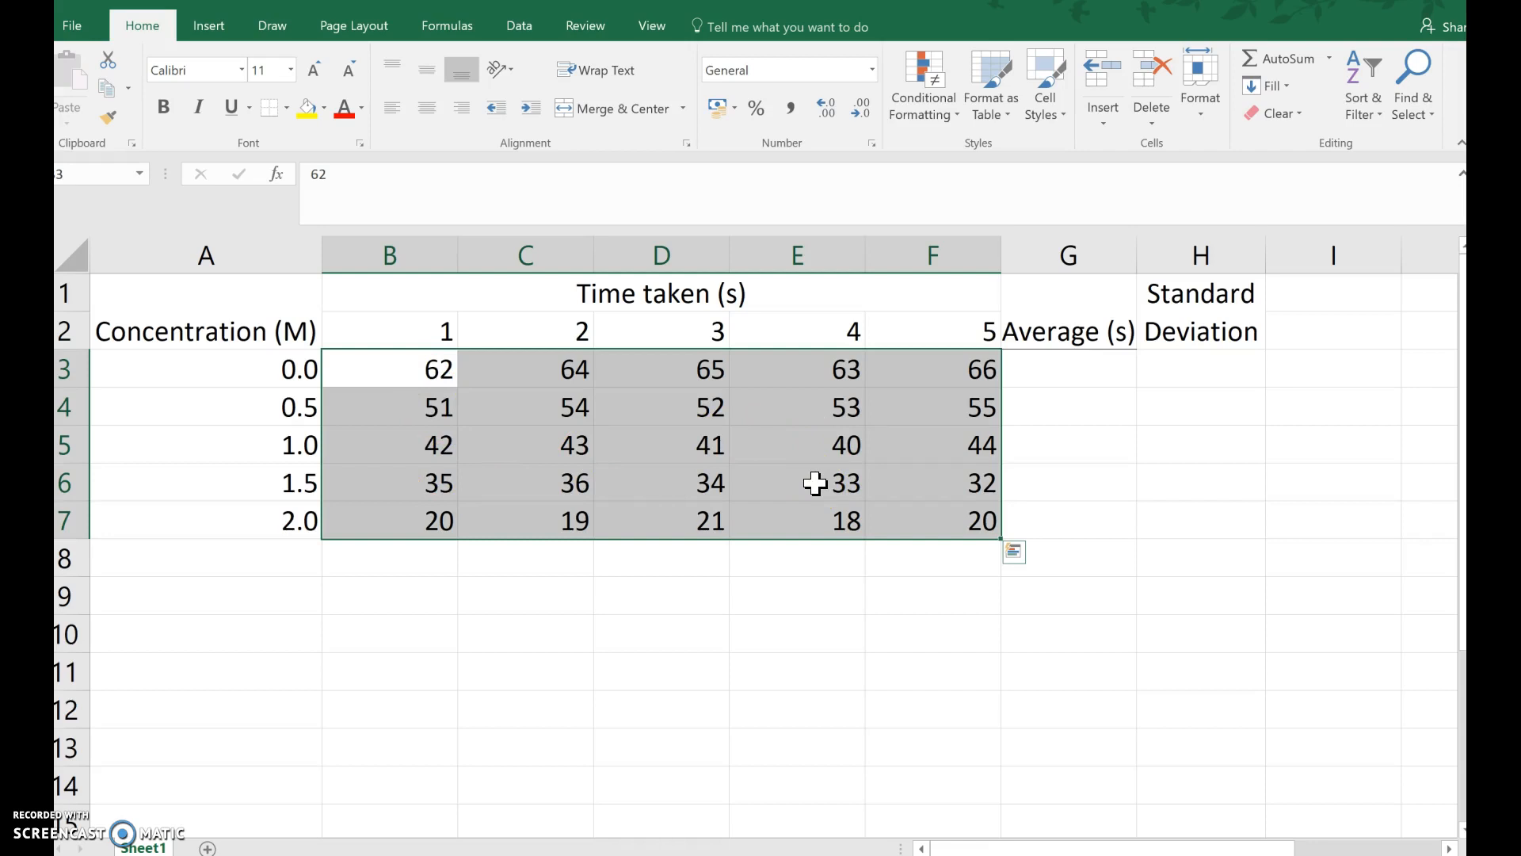
mouse_move(872, 544)
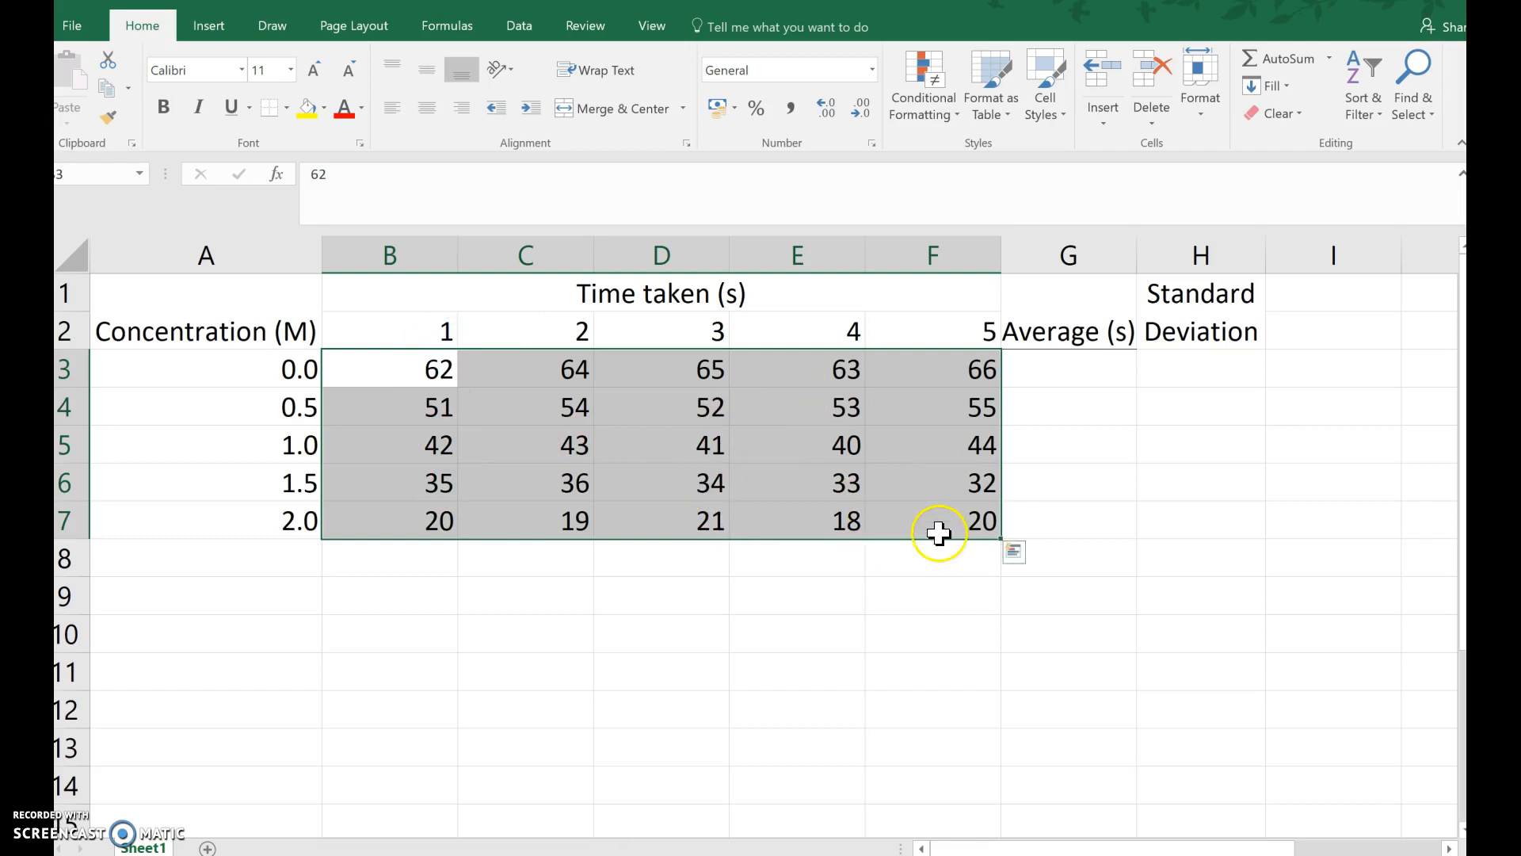
left_click(910, 634)
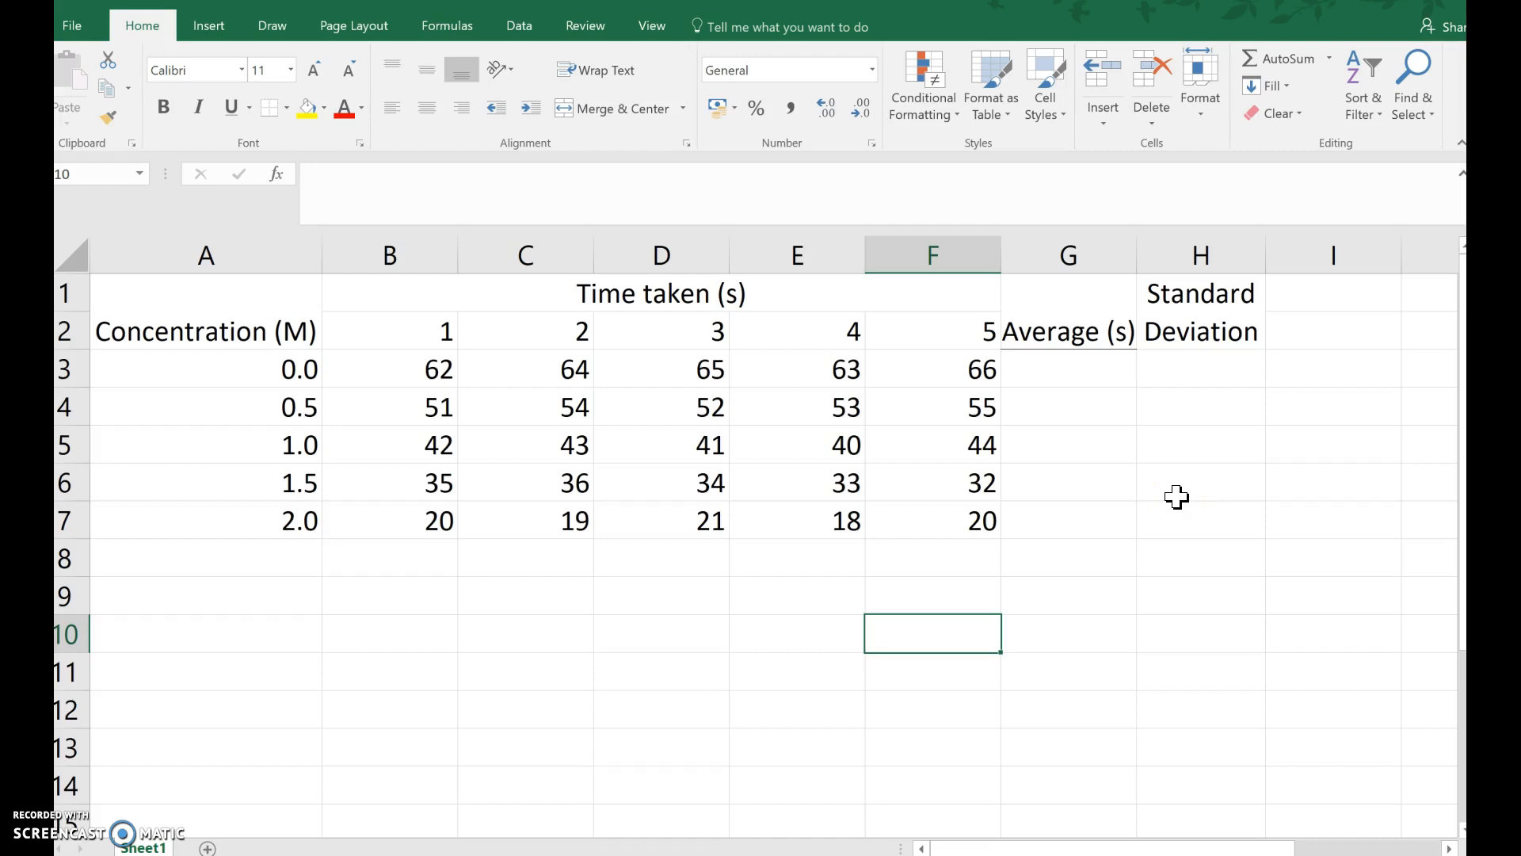
- Calculate the average of B3:F3 in cell G3 with the AVERAGE function and fill the formula down to G7
left_click(1072, 378)
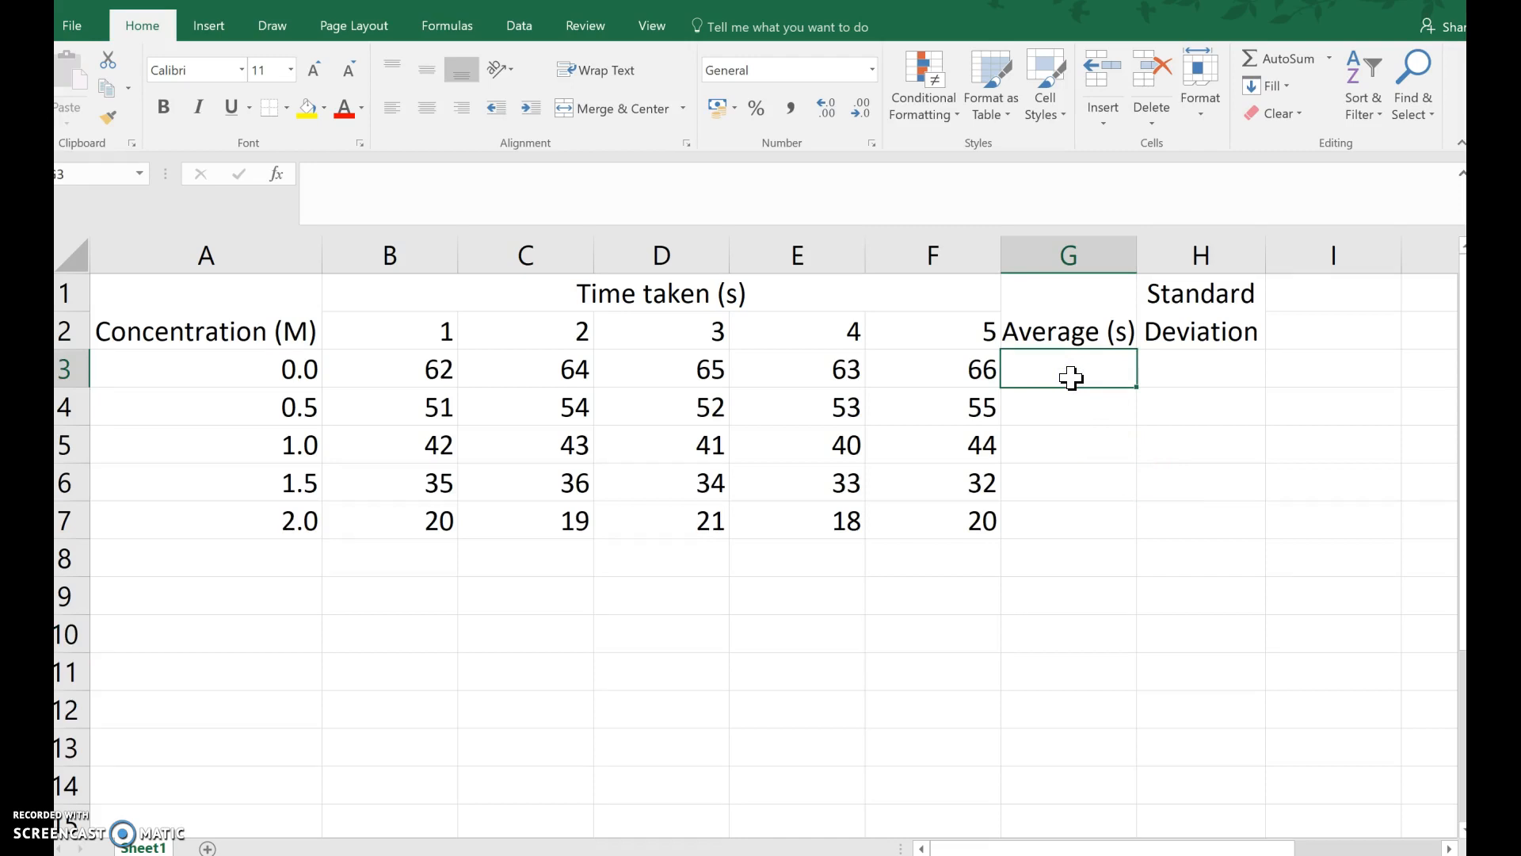
type("=")
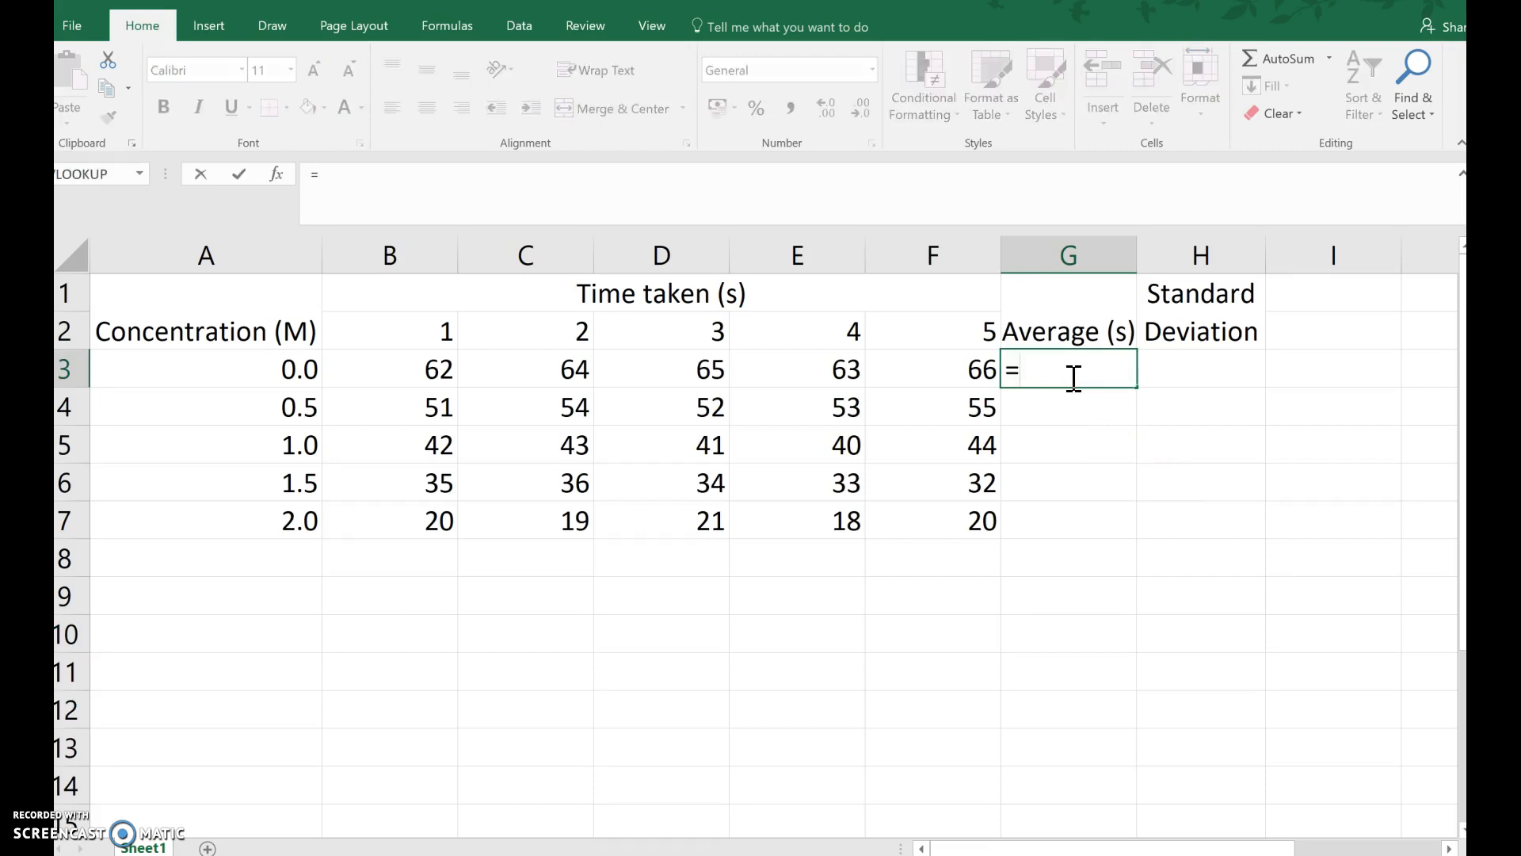
type("aver")
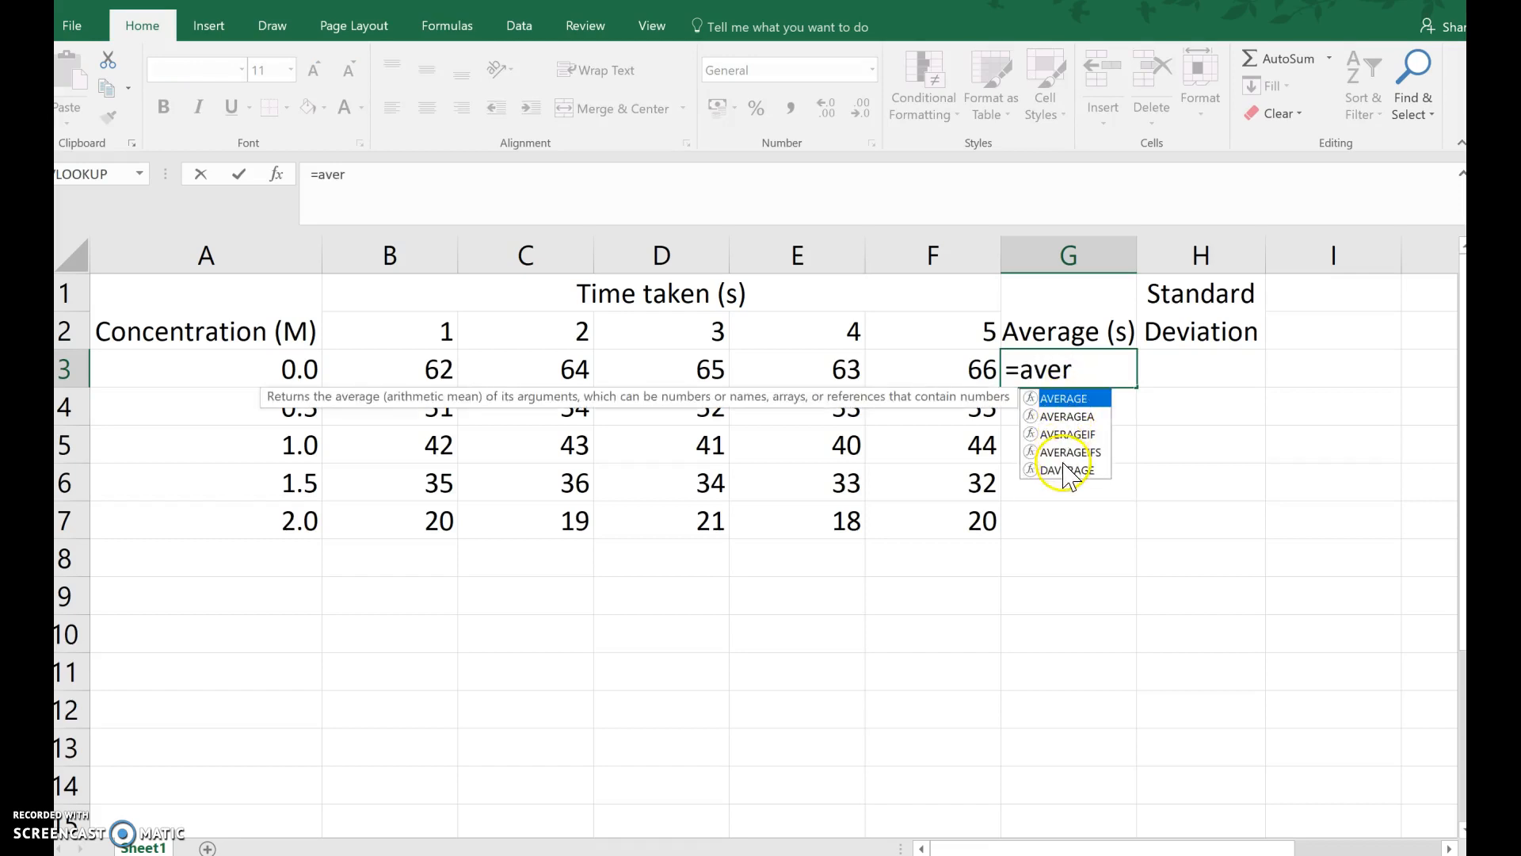
double_click(1067, 406)
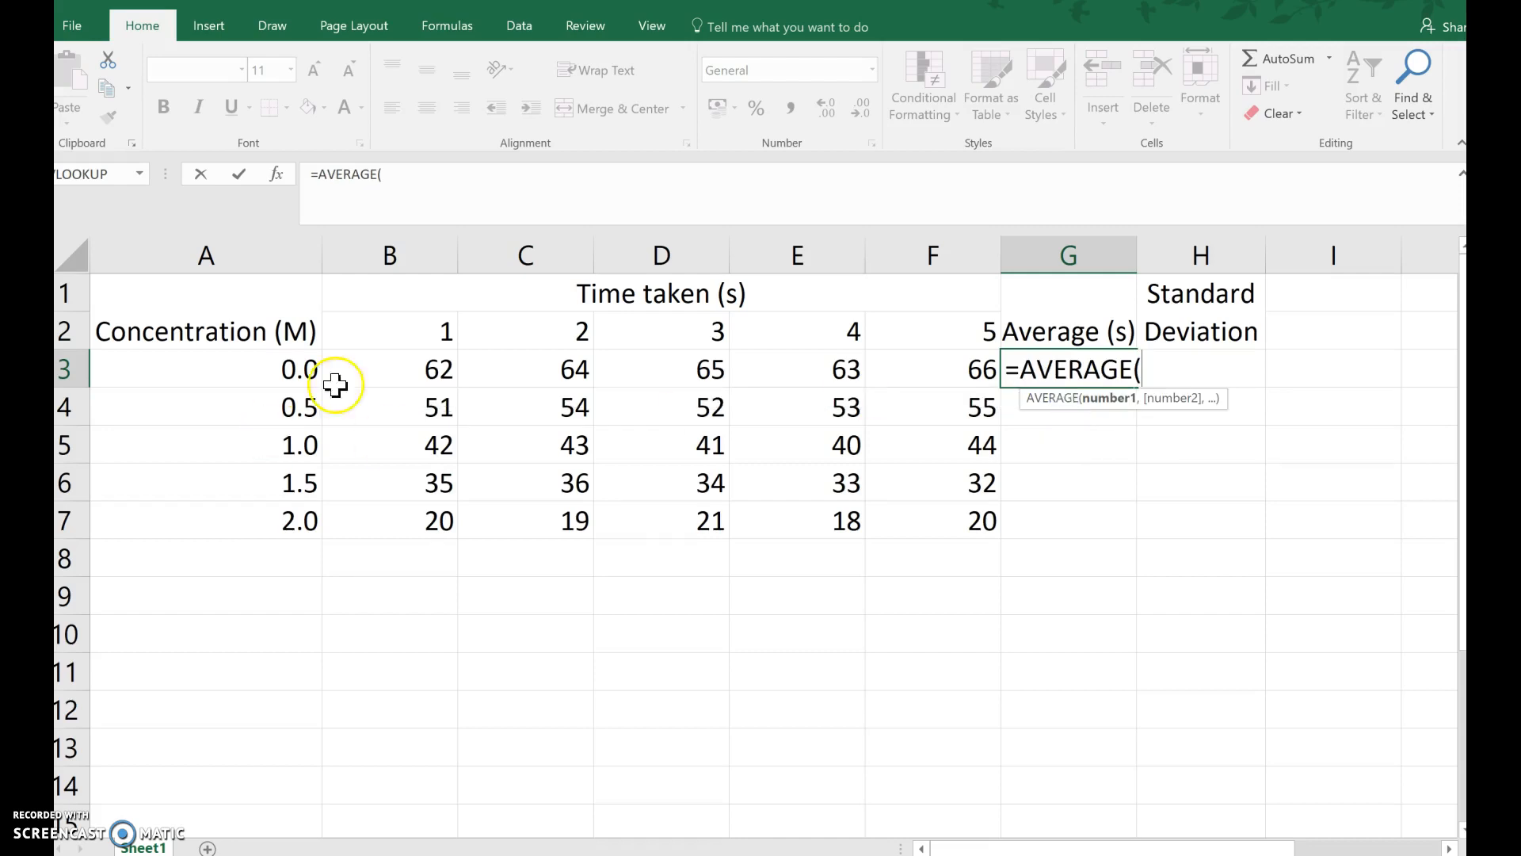
left_click_drag(415, 361, 935, 366)
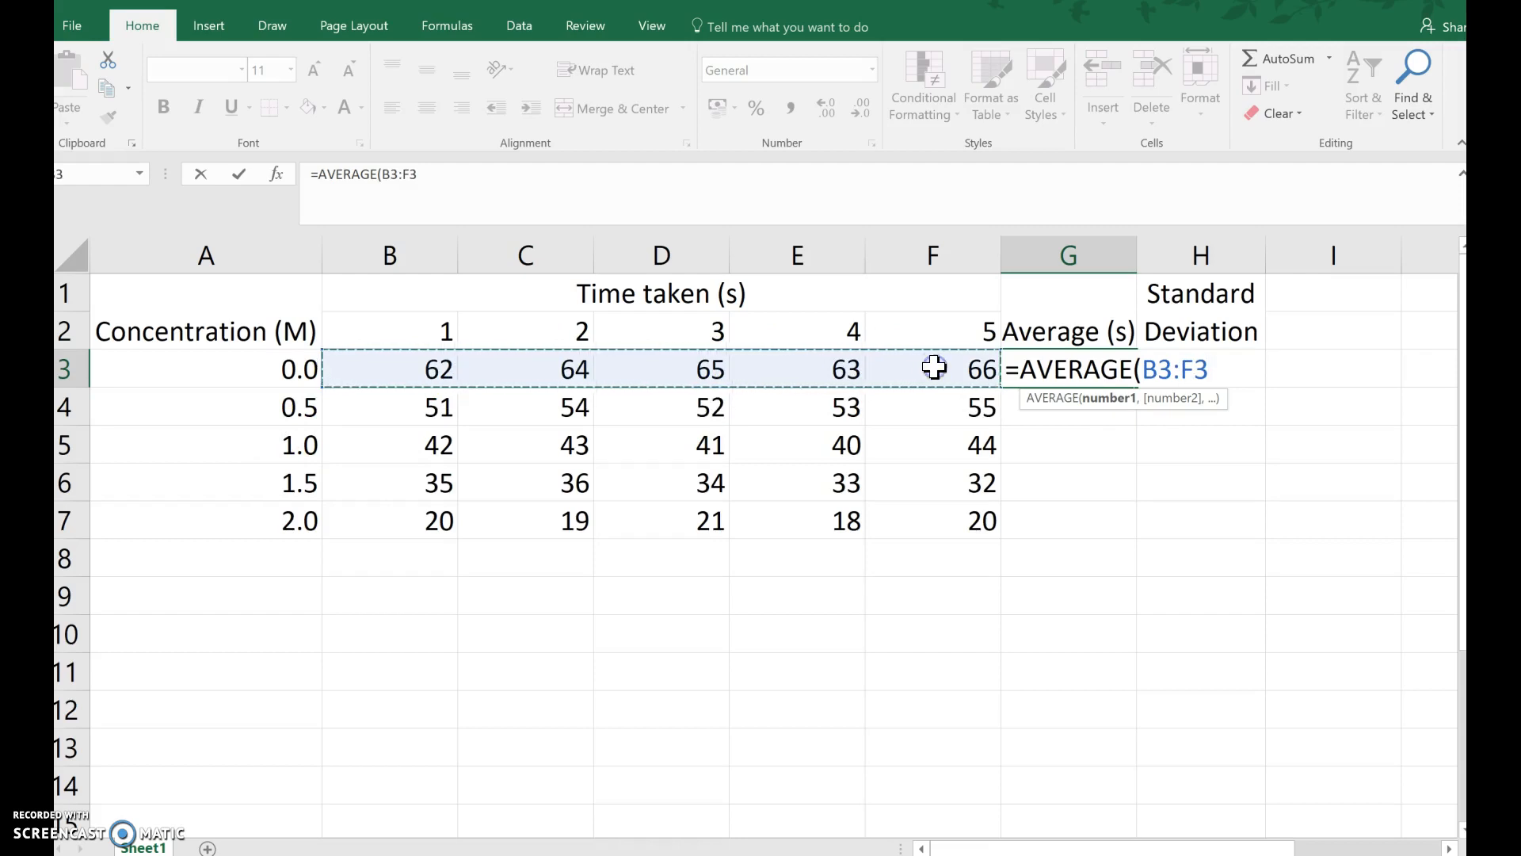
key("Return")
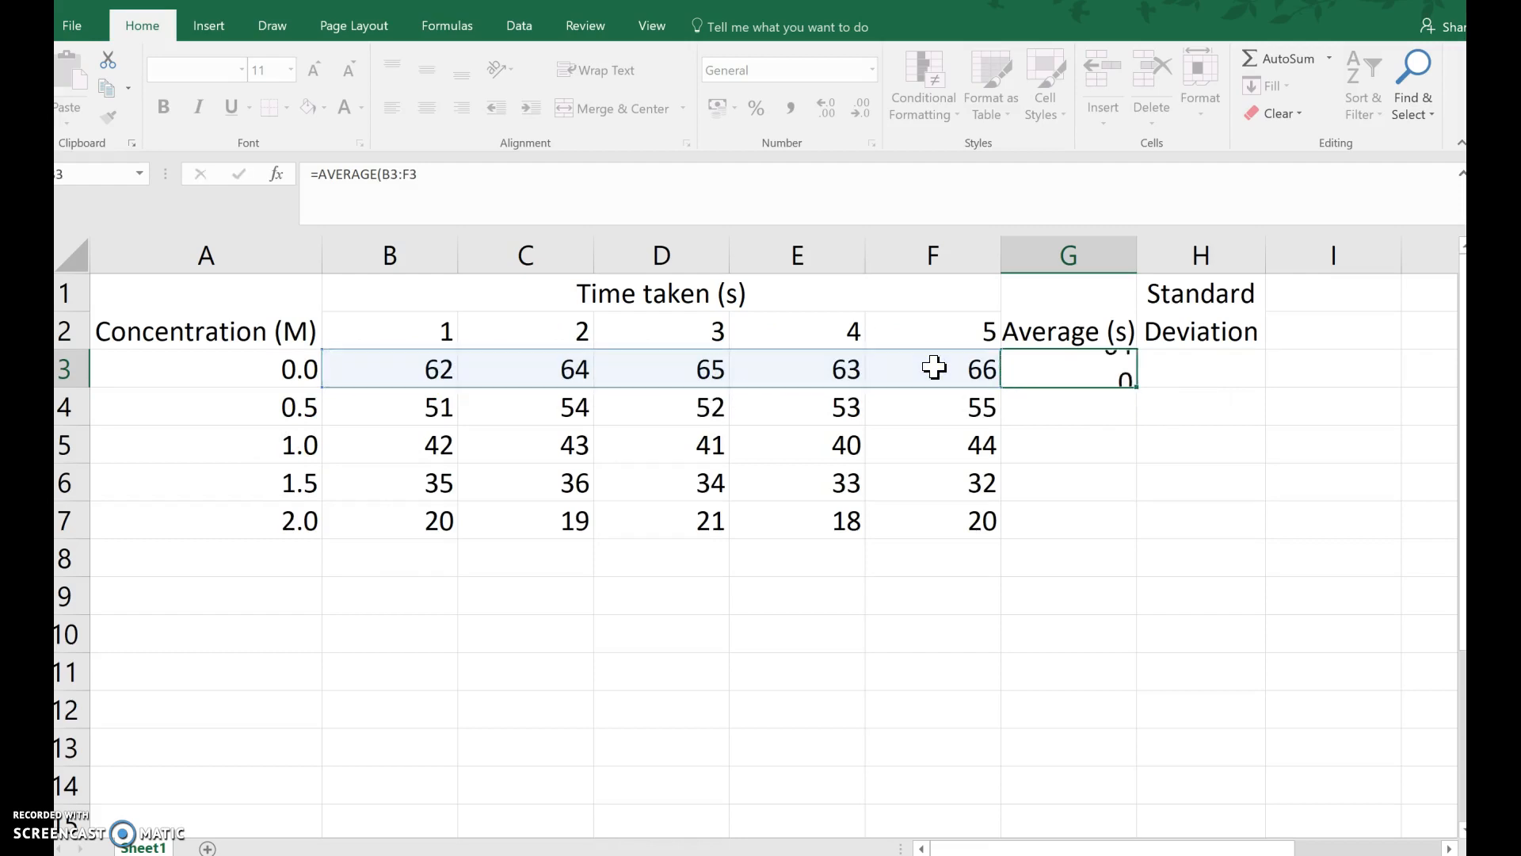
left_click(1103, 376)
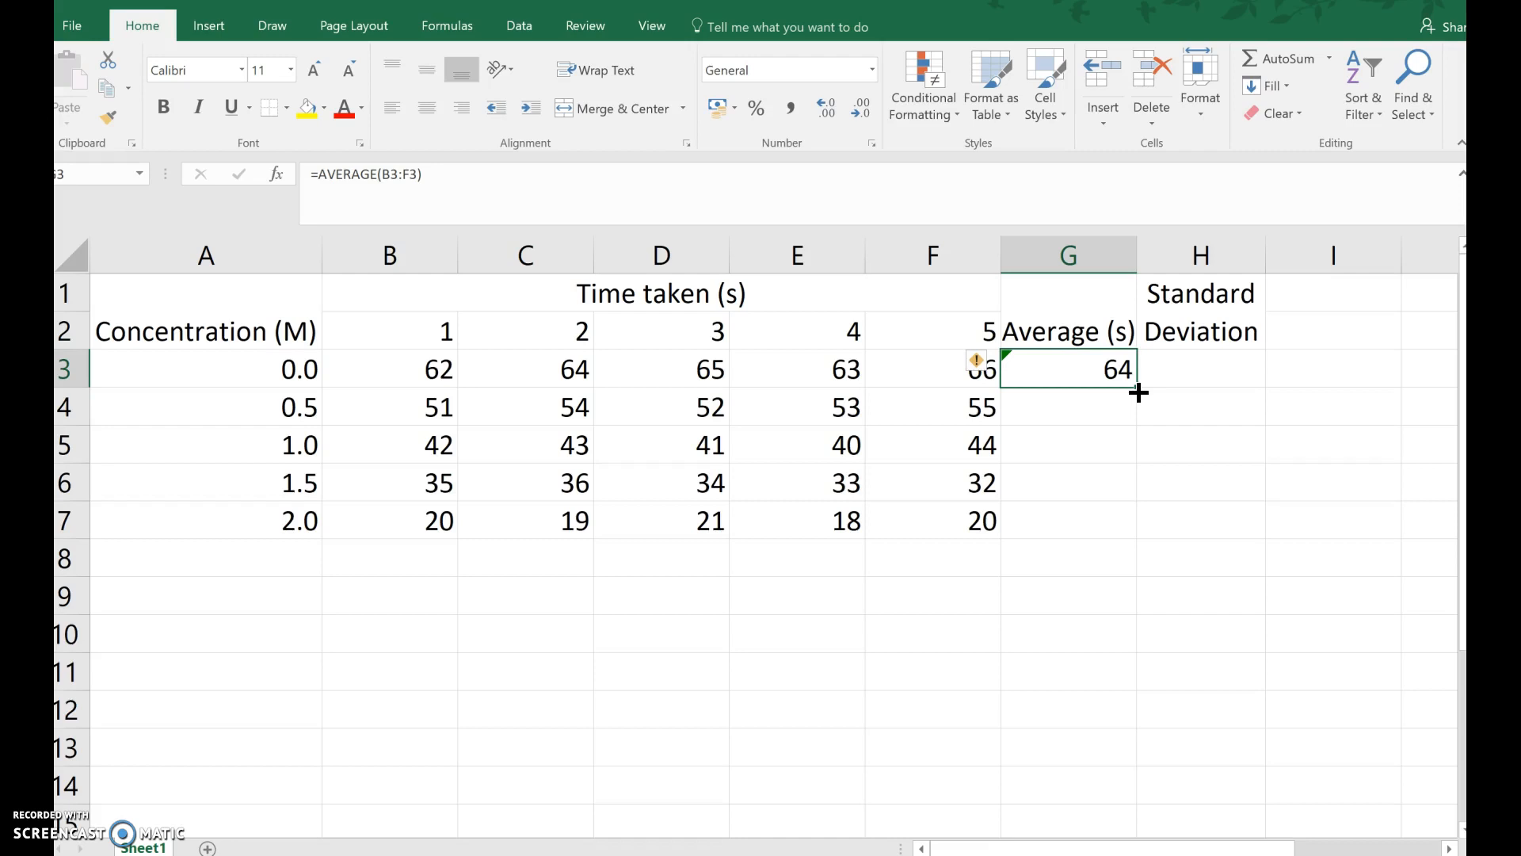
left_click_drag(1137, 397, 1130, 539)
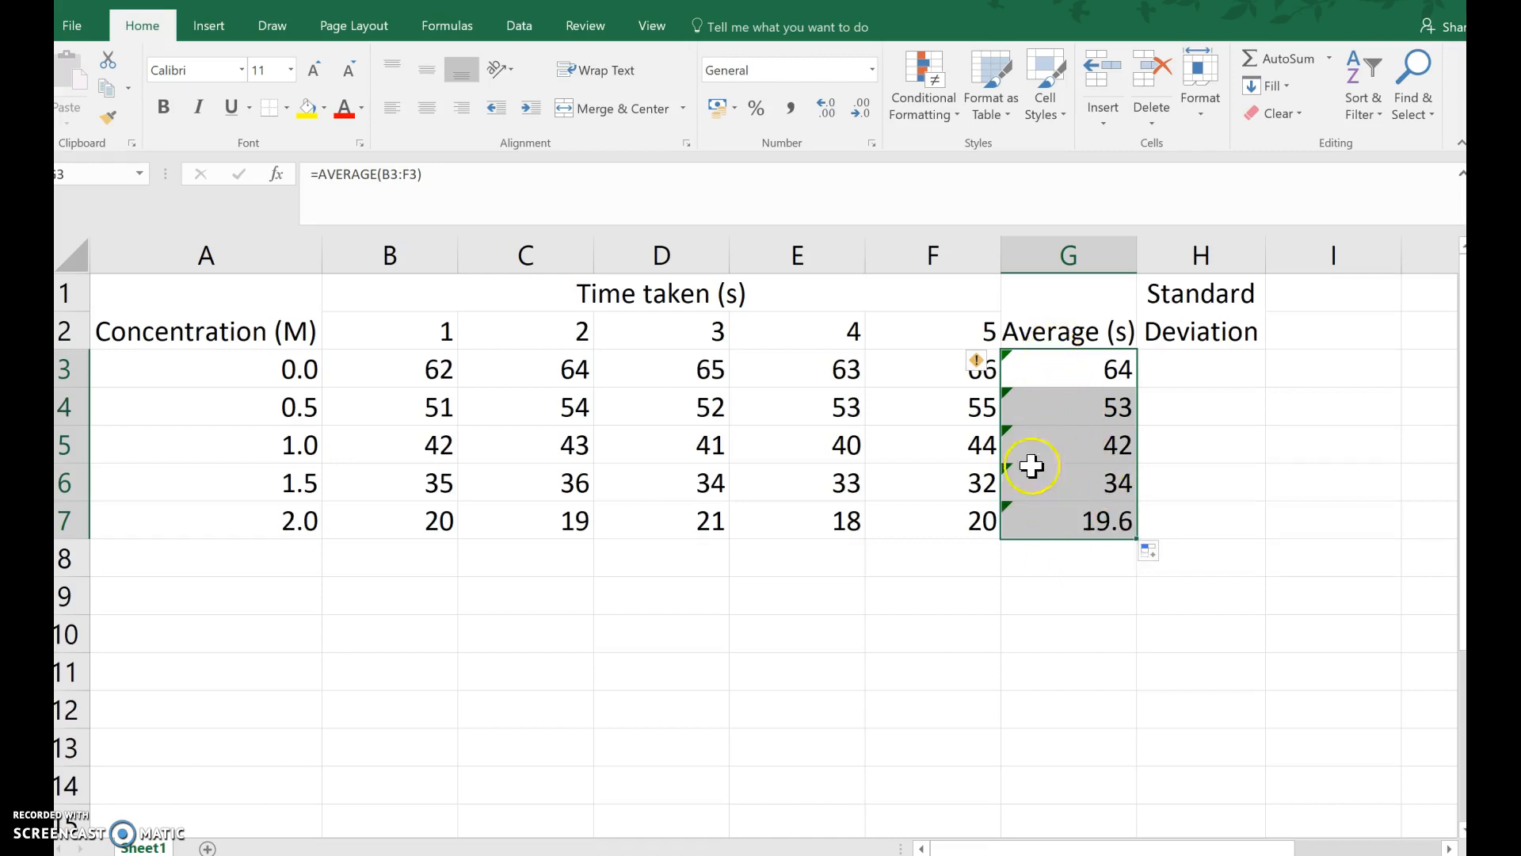
- Ignore the formula errors flagged on the averages in cells G3 to G7
mouse_move(991, 367)
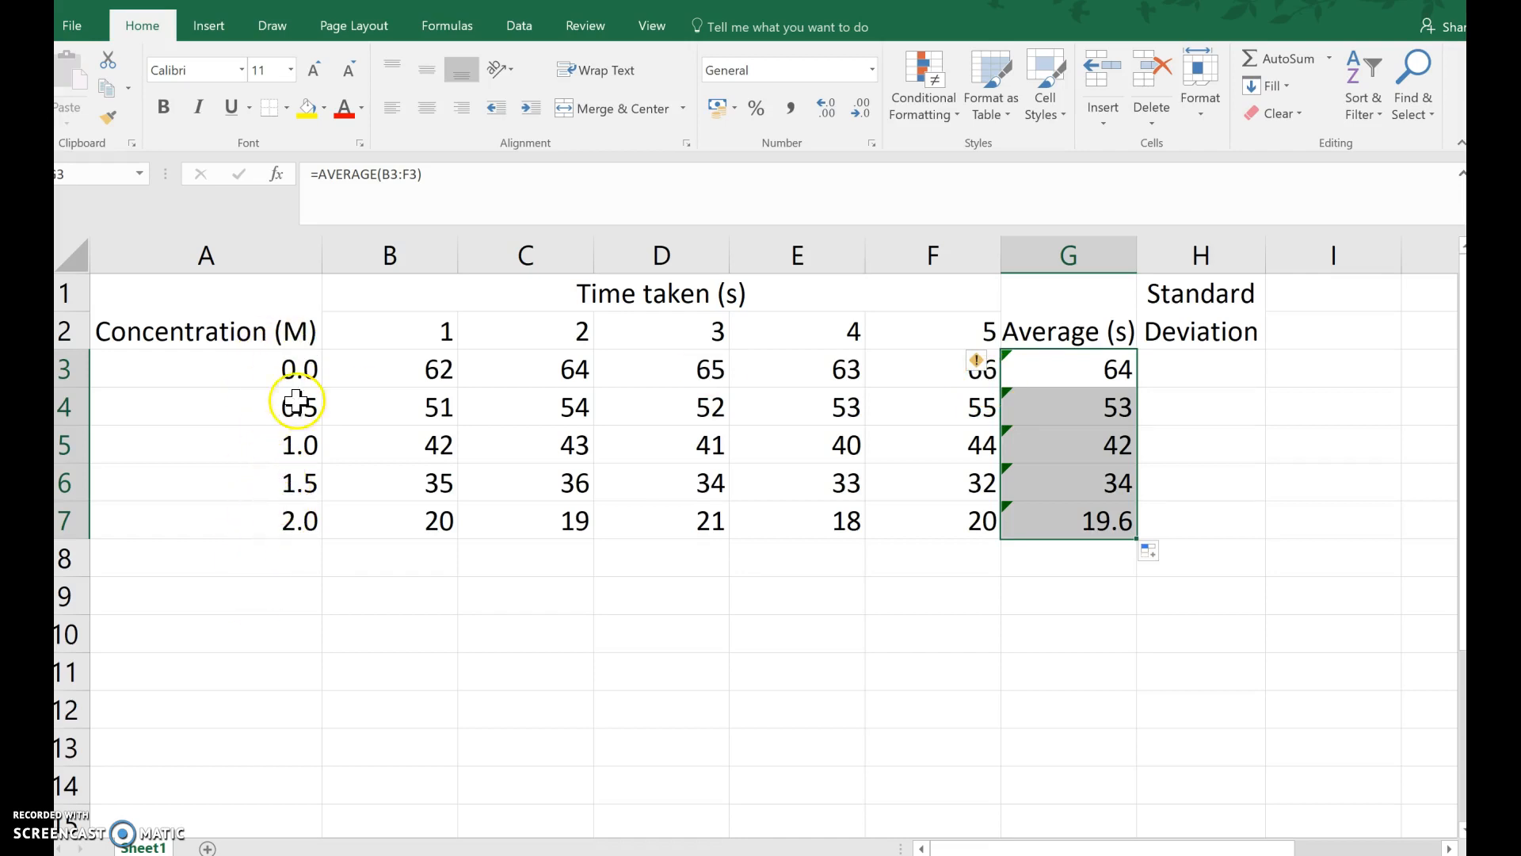
left_click(991, 366)
left_click(959, 460)
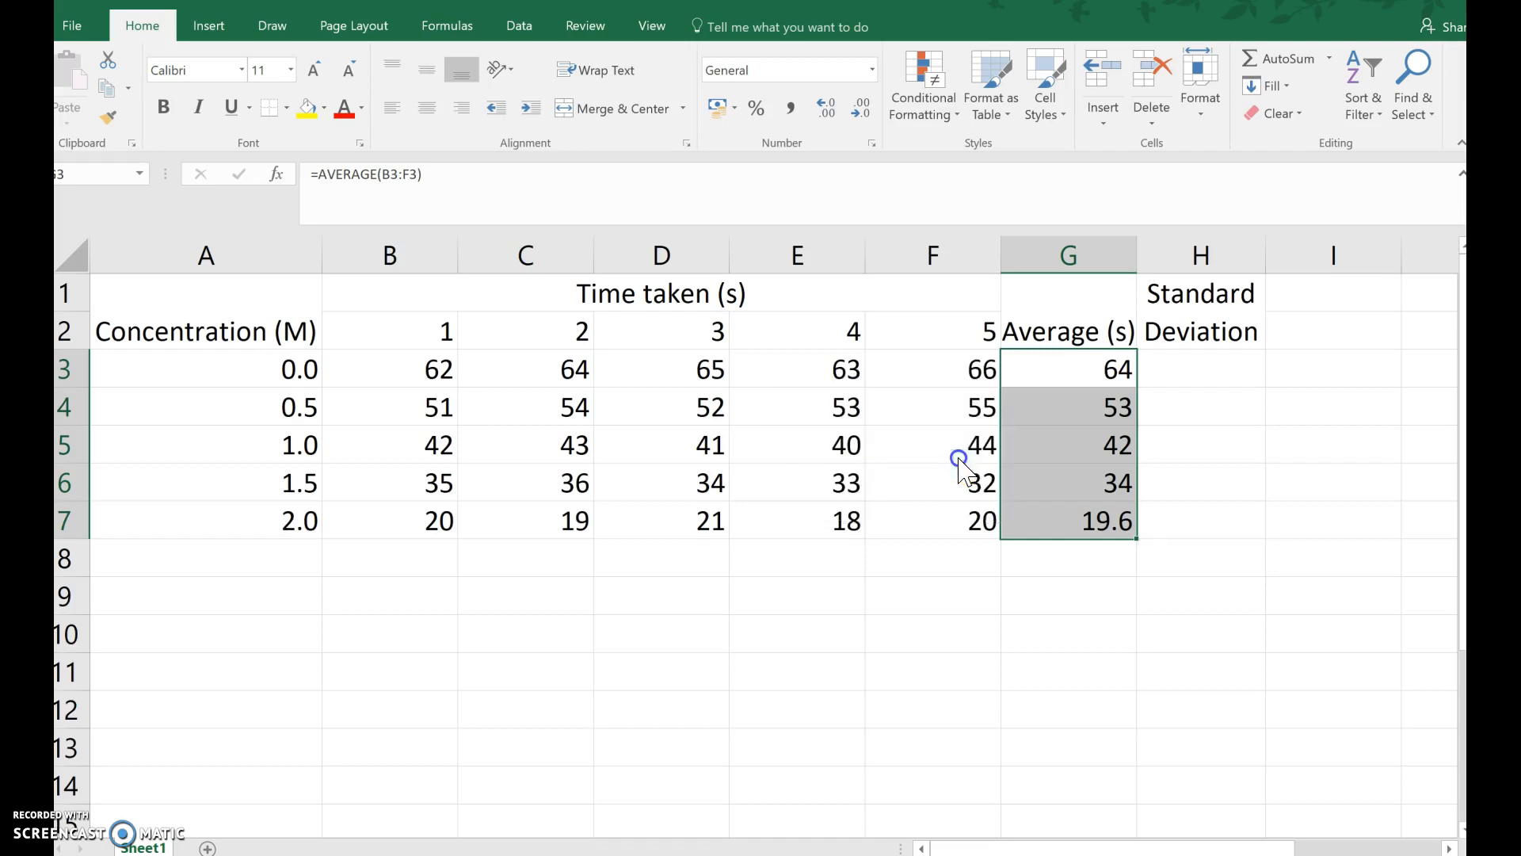
left_click(1049, 564)
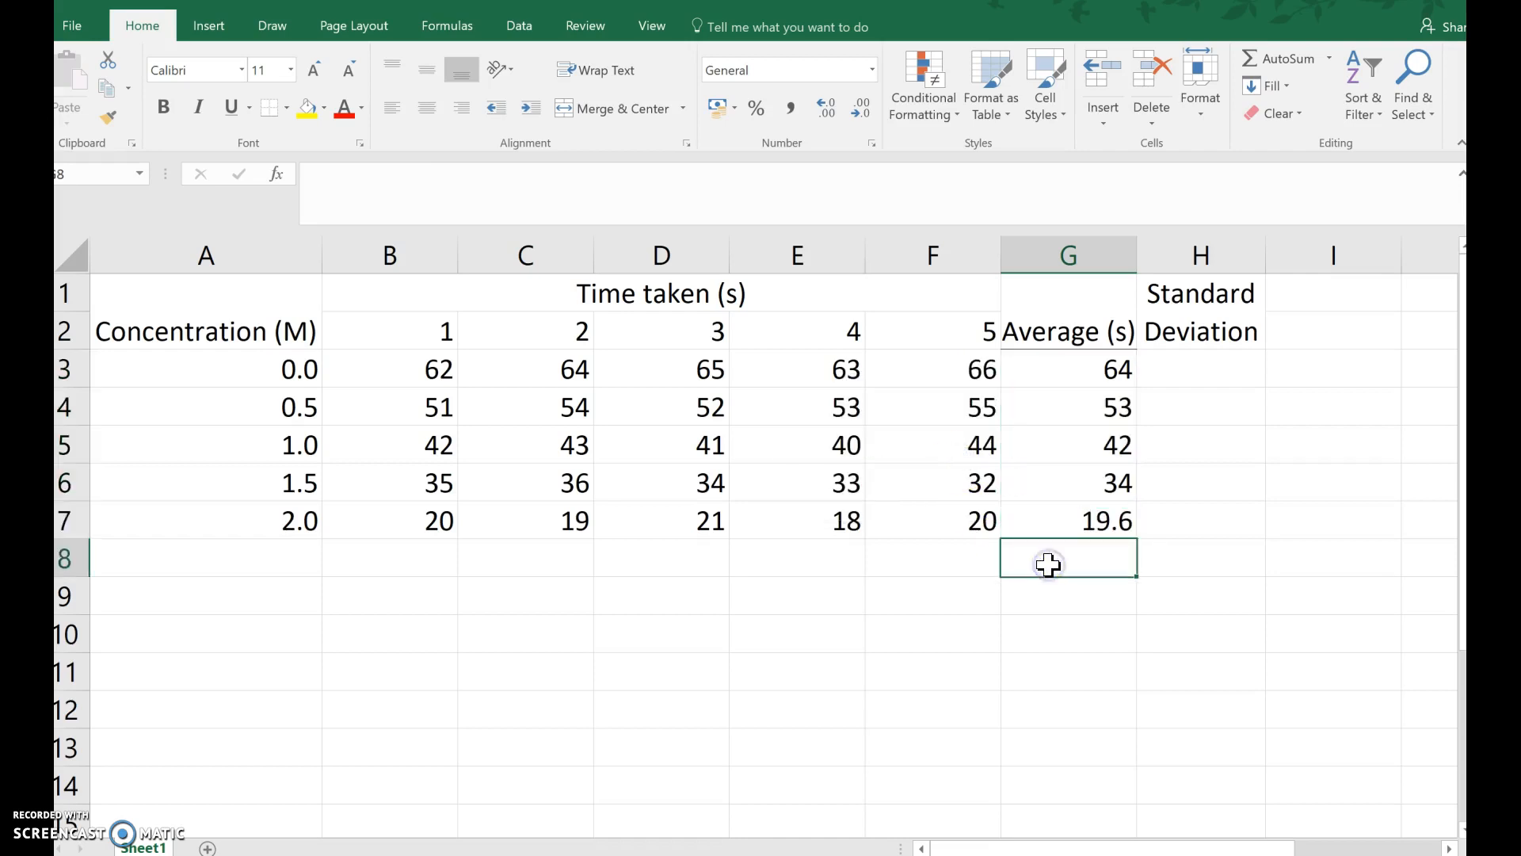
- Format the averages in cells G3 to G7 as Number with 0 decimal places
left_click(1118, 513)
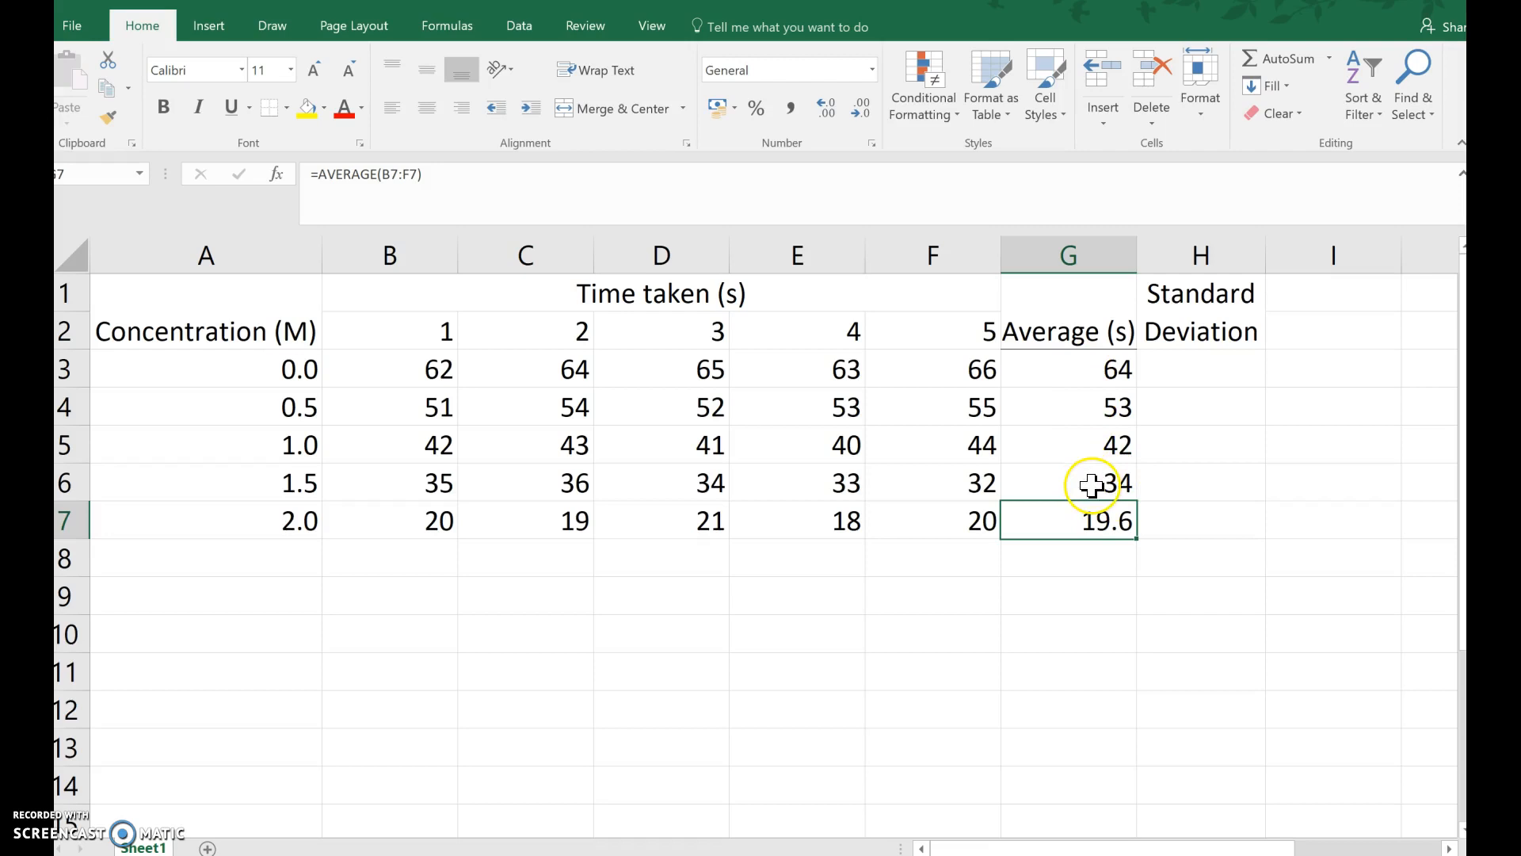
left_click_drag(1083, 354, 1086, 516)
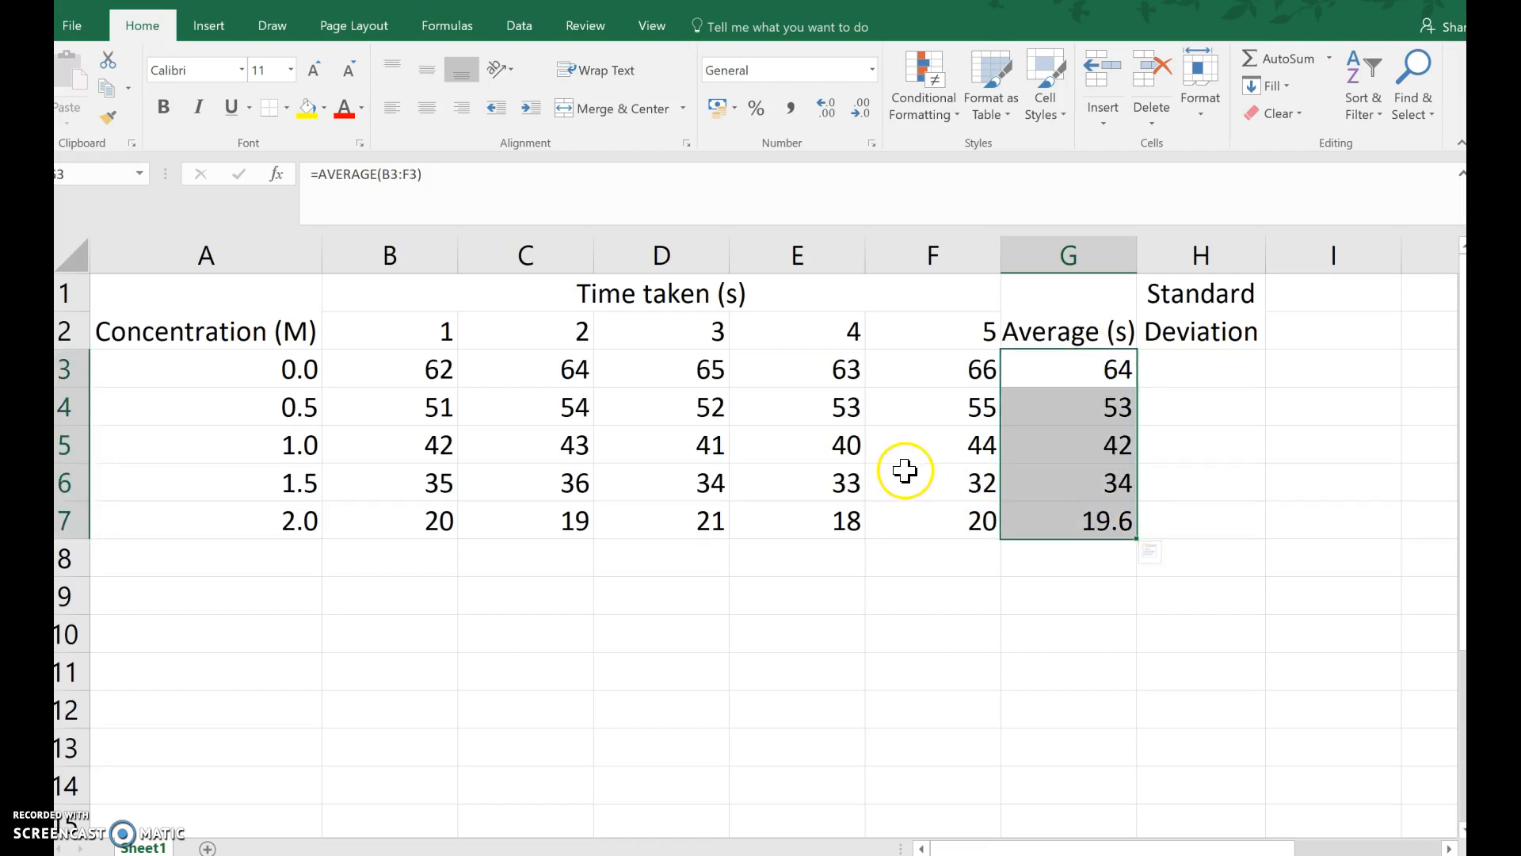
right_click(1061, 466)
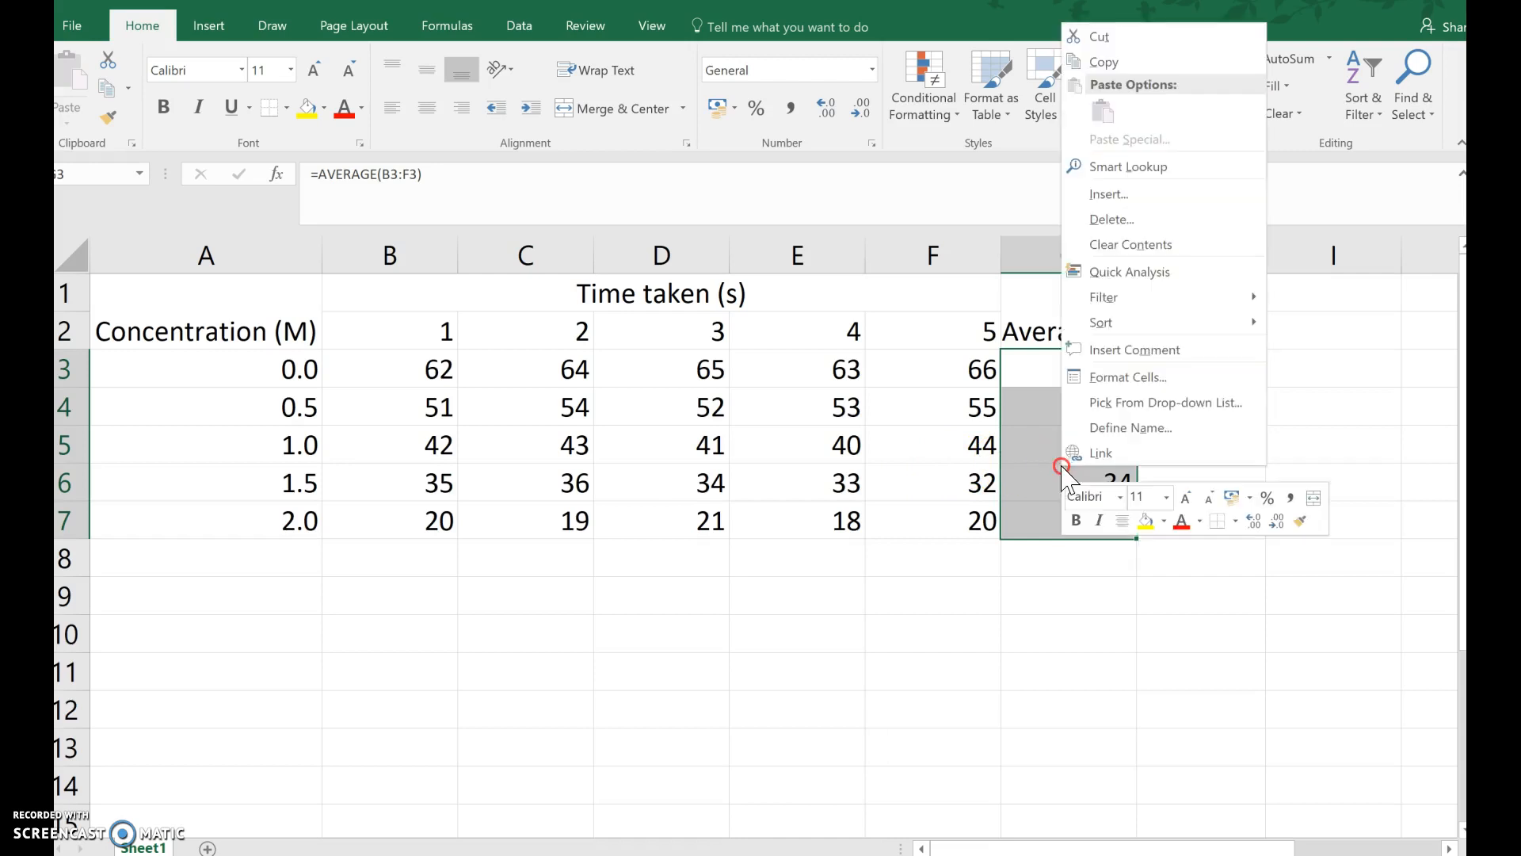
left_click(1125, 387)
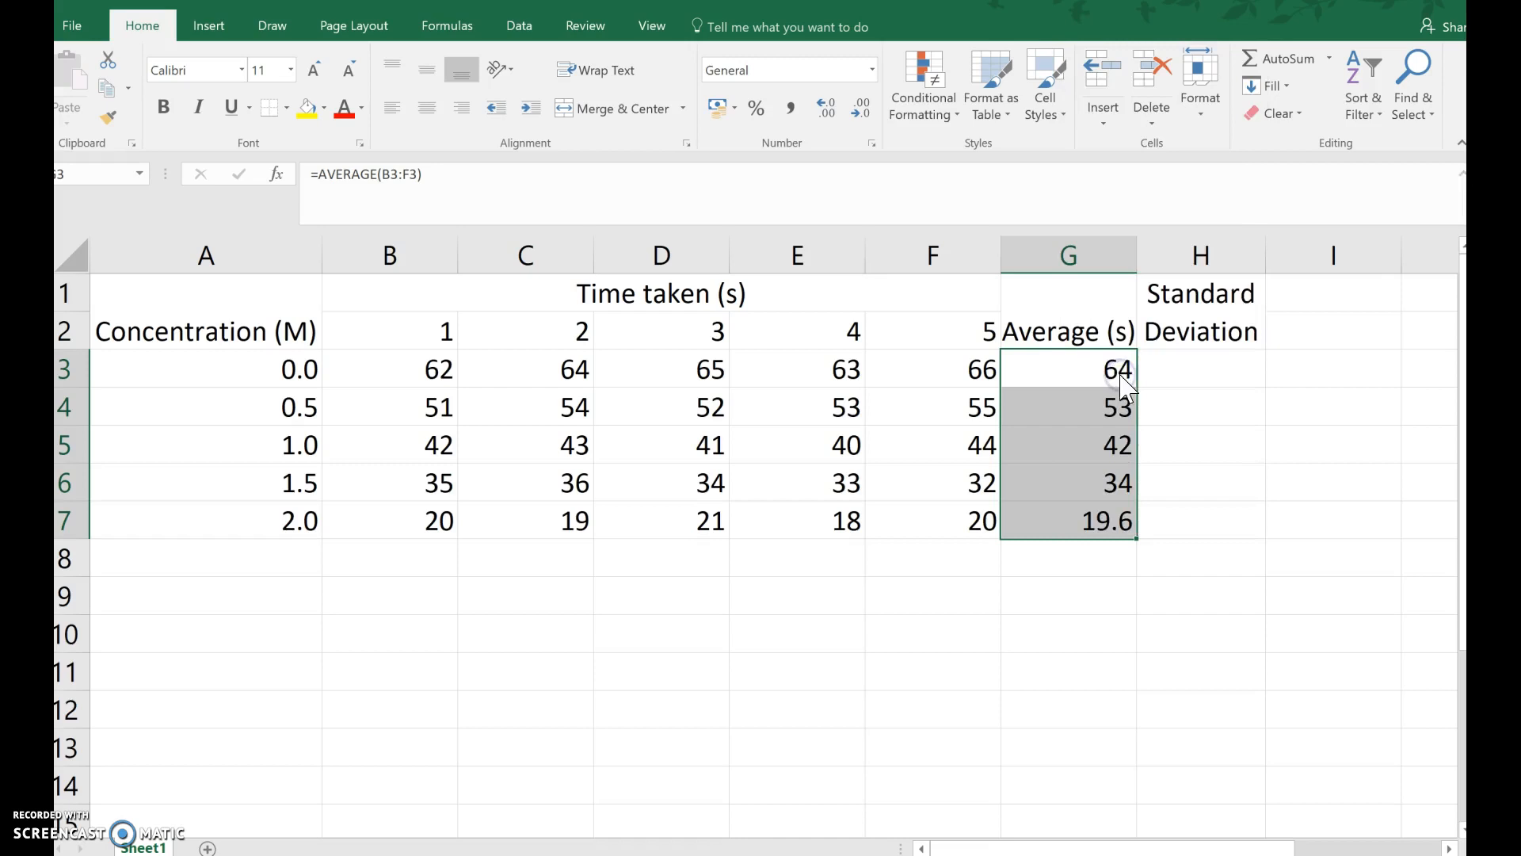
left_click(896, 203)
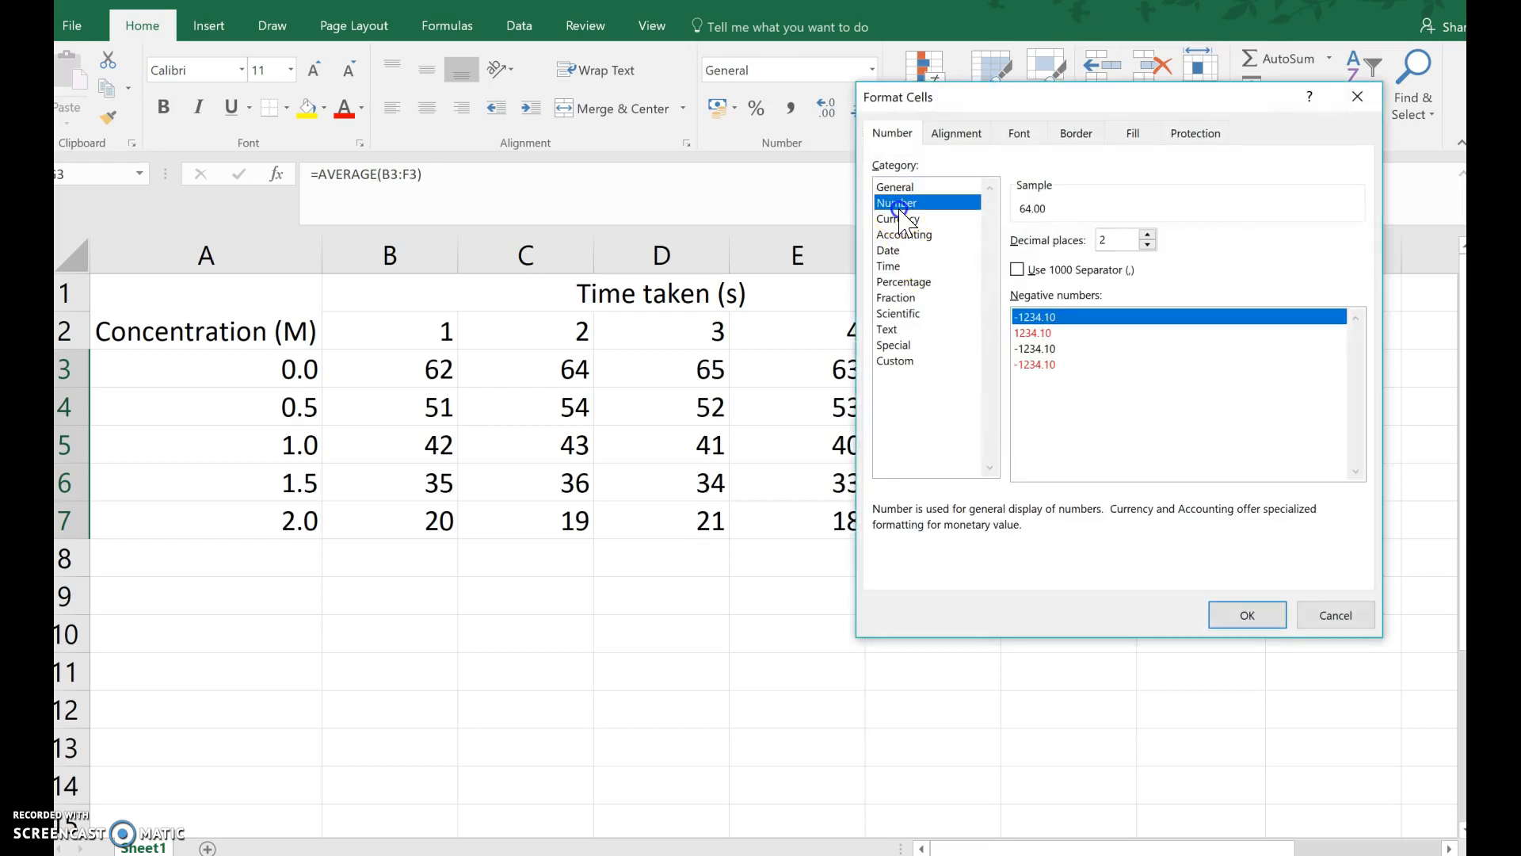
left_click(1148, 244)
left_click(1148, 244)
left_click(1248, 617)
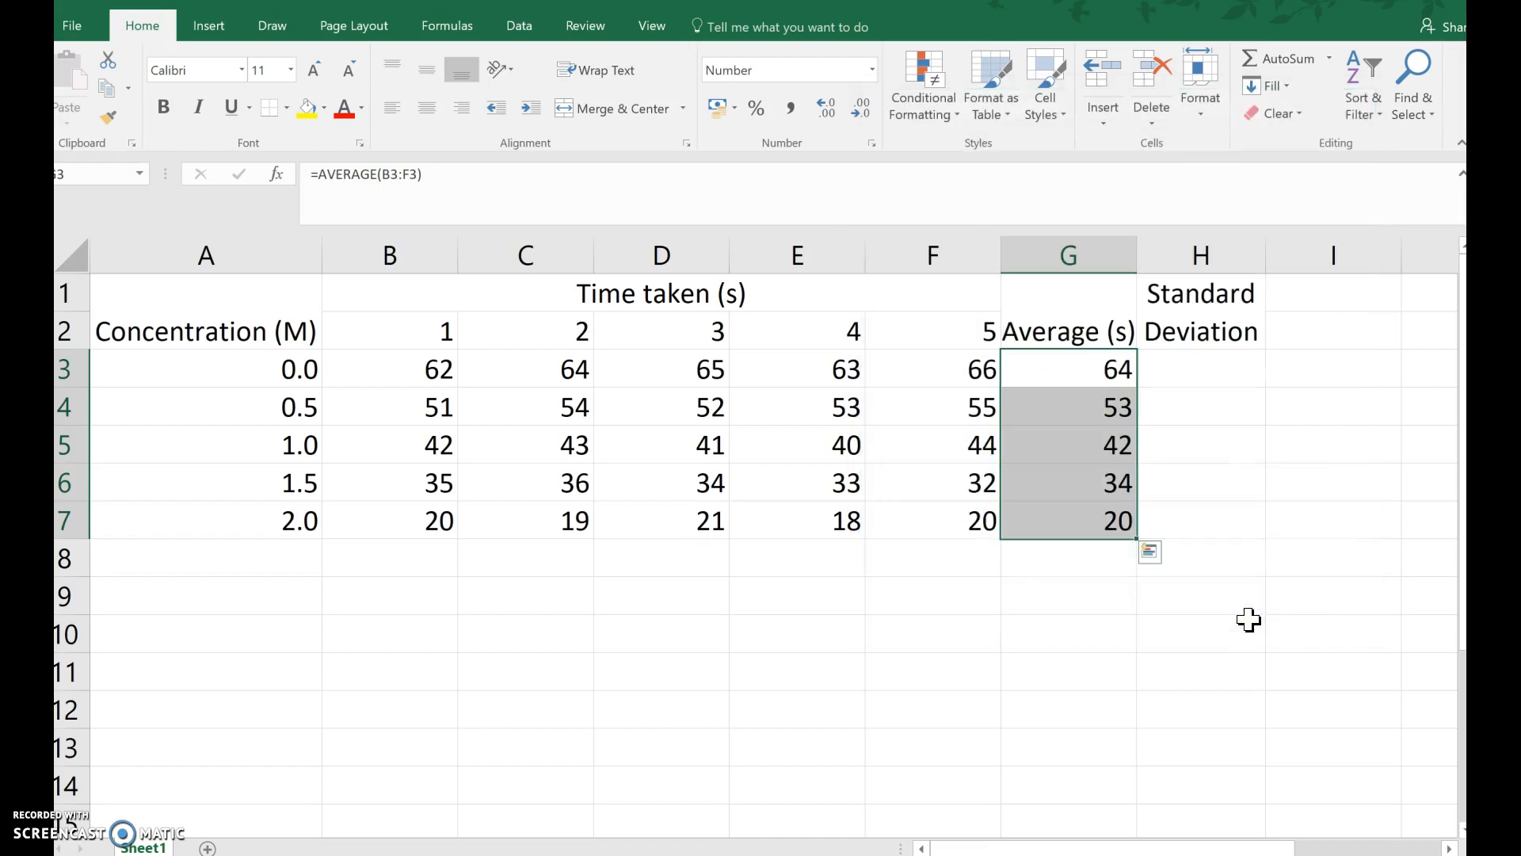
- Increase the averages in G3 to G7 to two decimal places and reduce them back to whole numbers
left_click(827, 110)
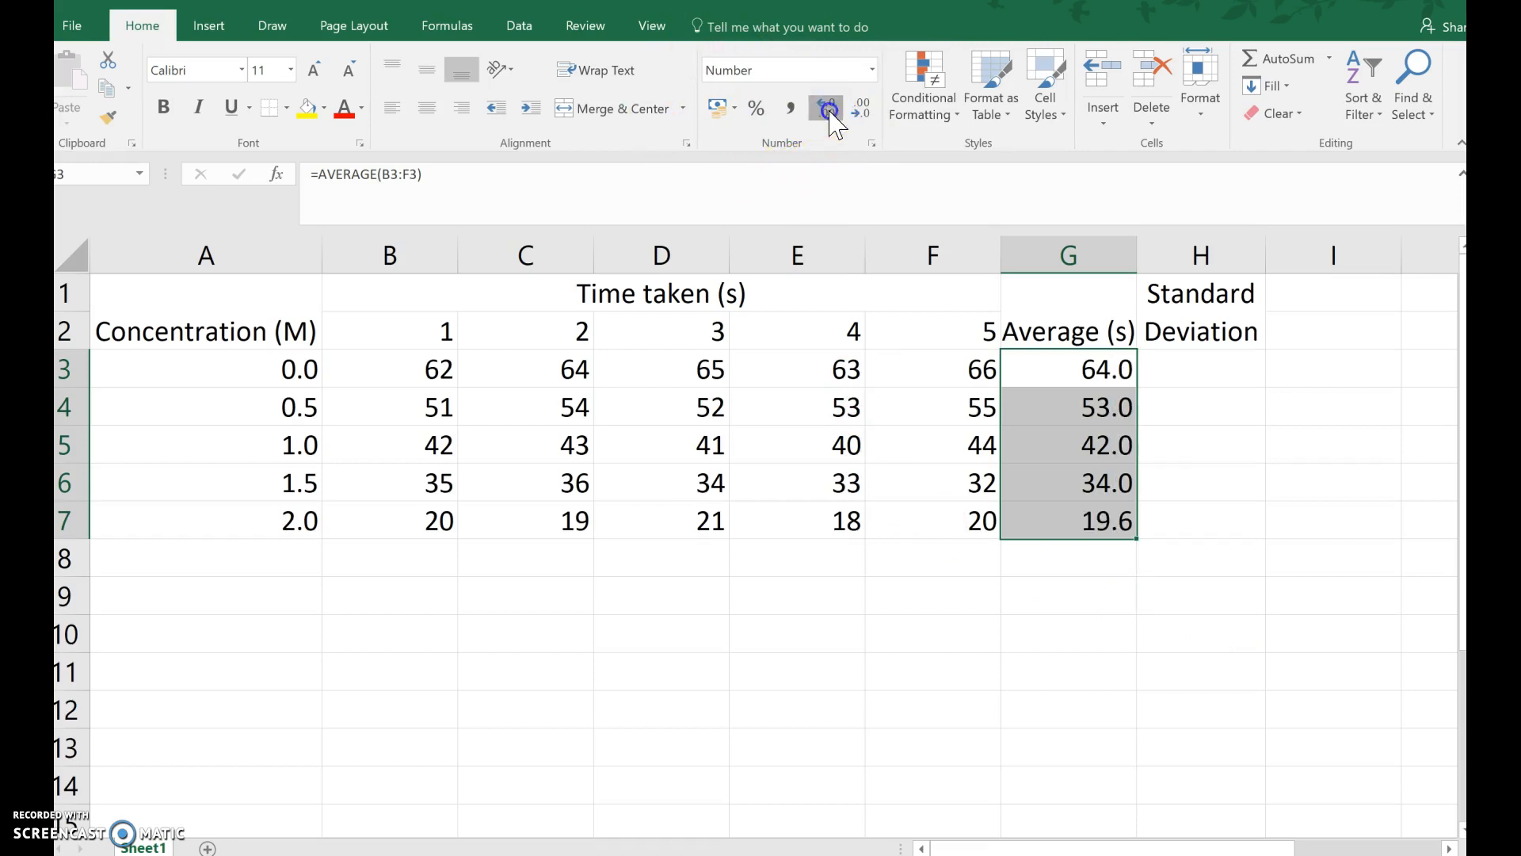
left_click(827, 109)
left_click(862, 109)
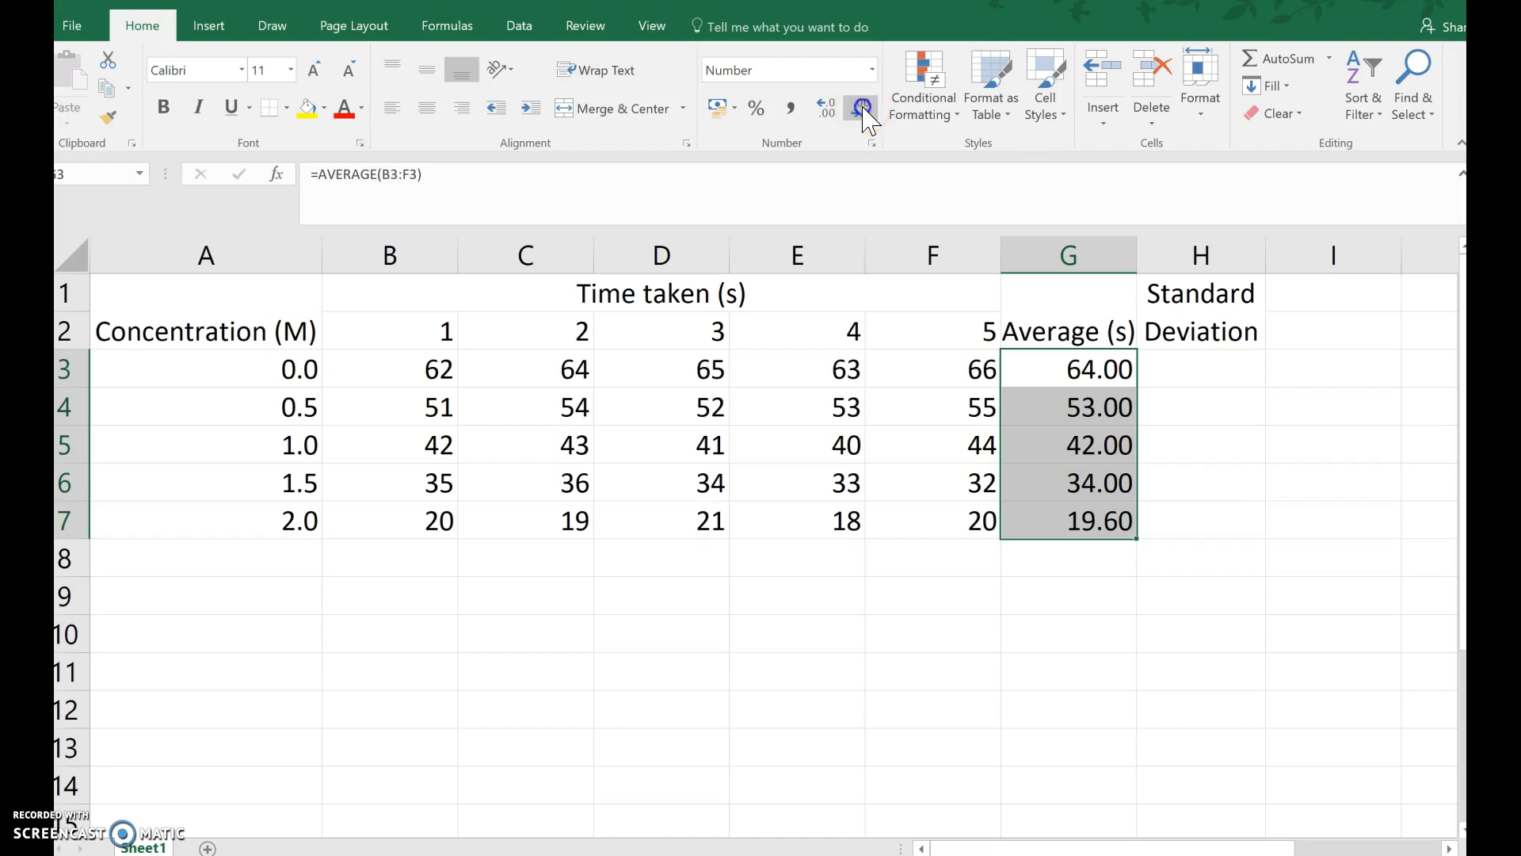
left_click(863, 109)
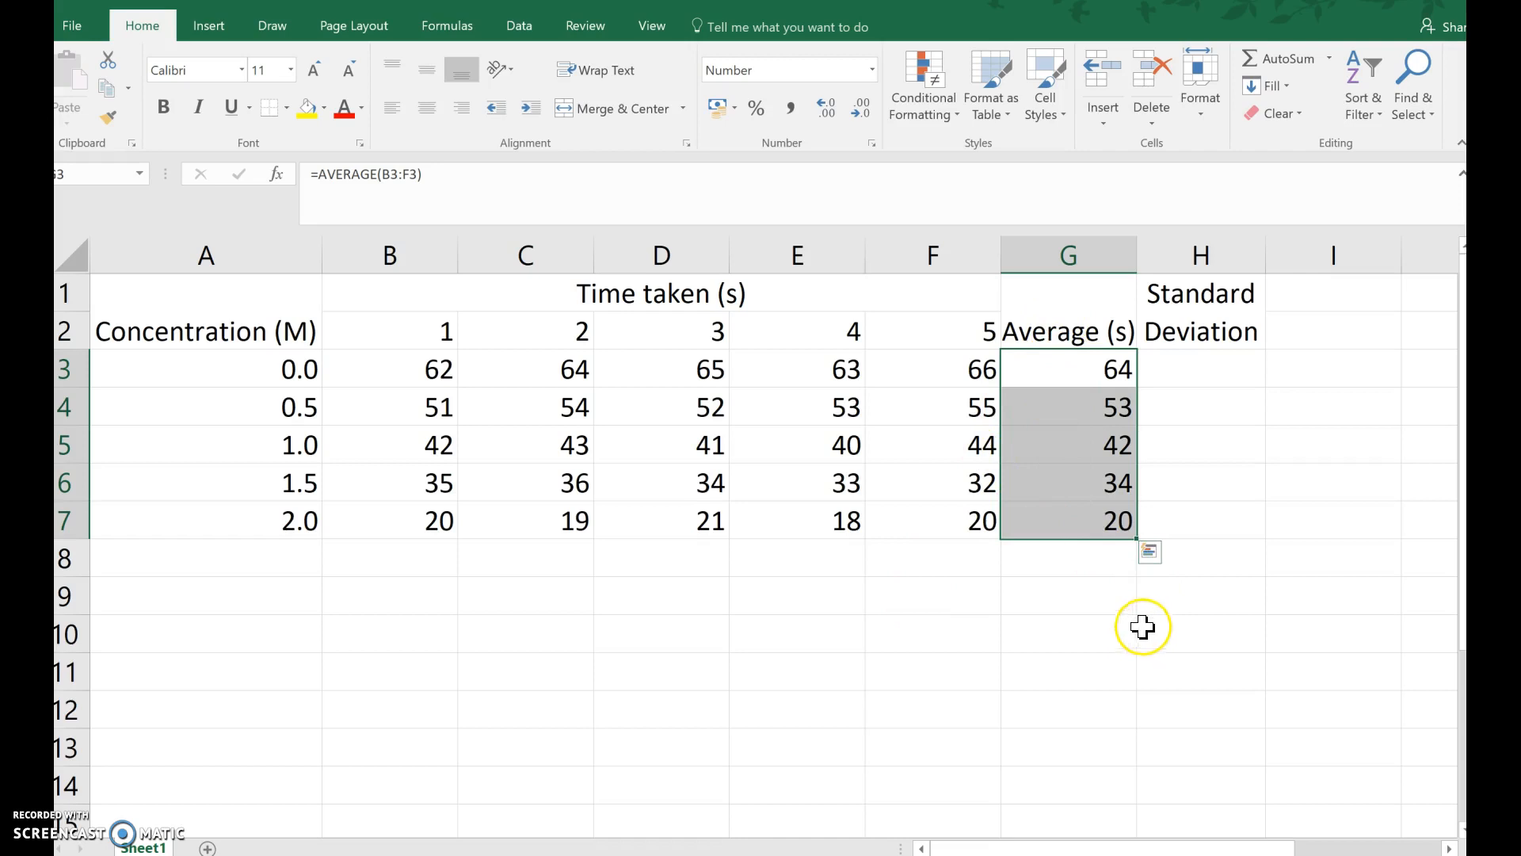
- Calculate the standard deviation of B3:F3 in cell H3 with the STDEV function and fill the formula down to H7
left_click(1198, 373)
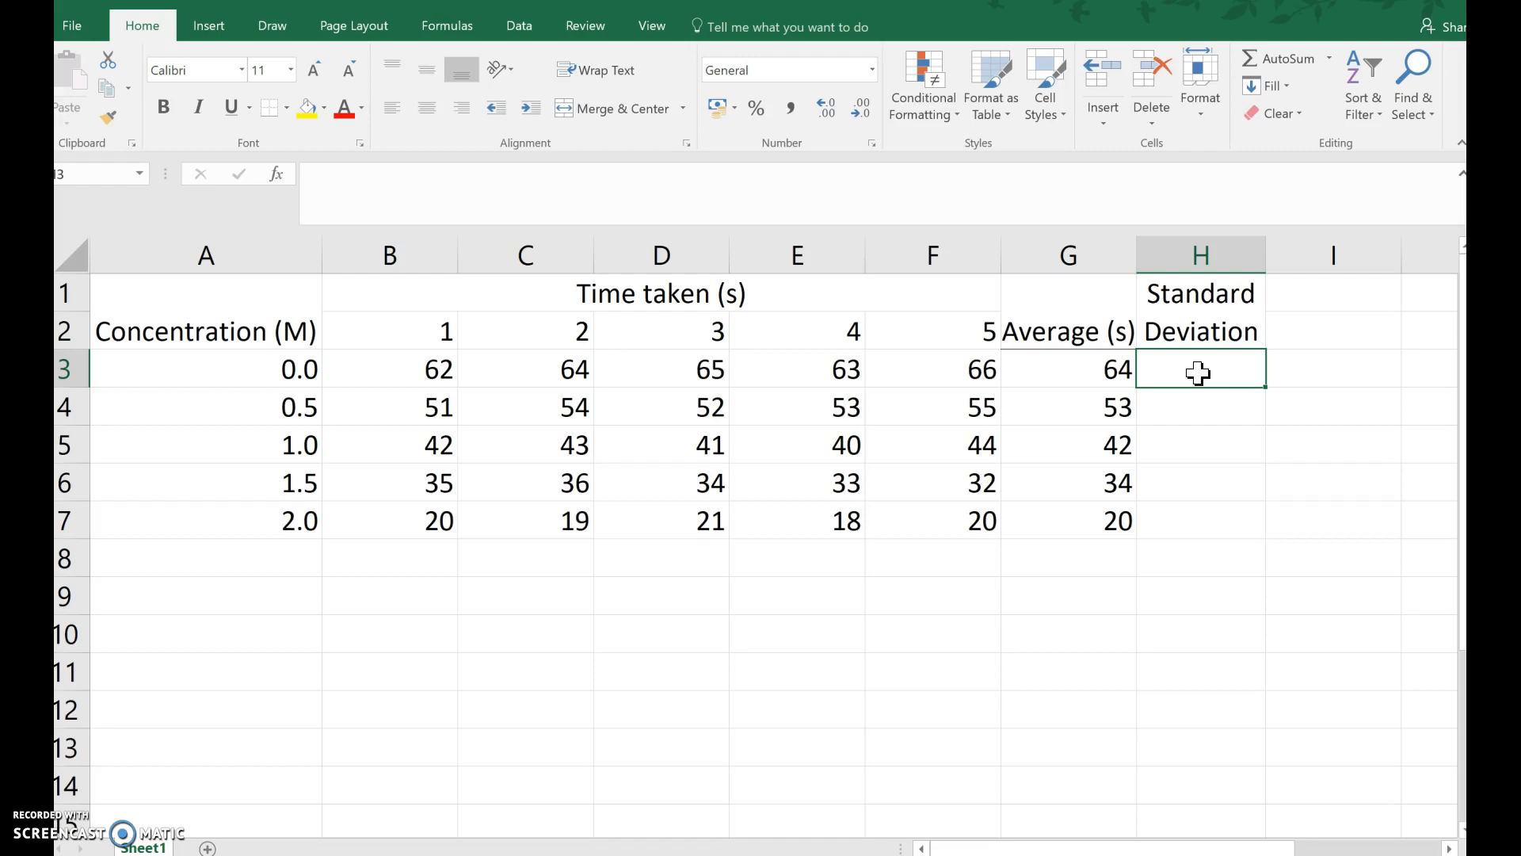
type("=")
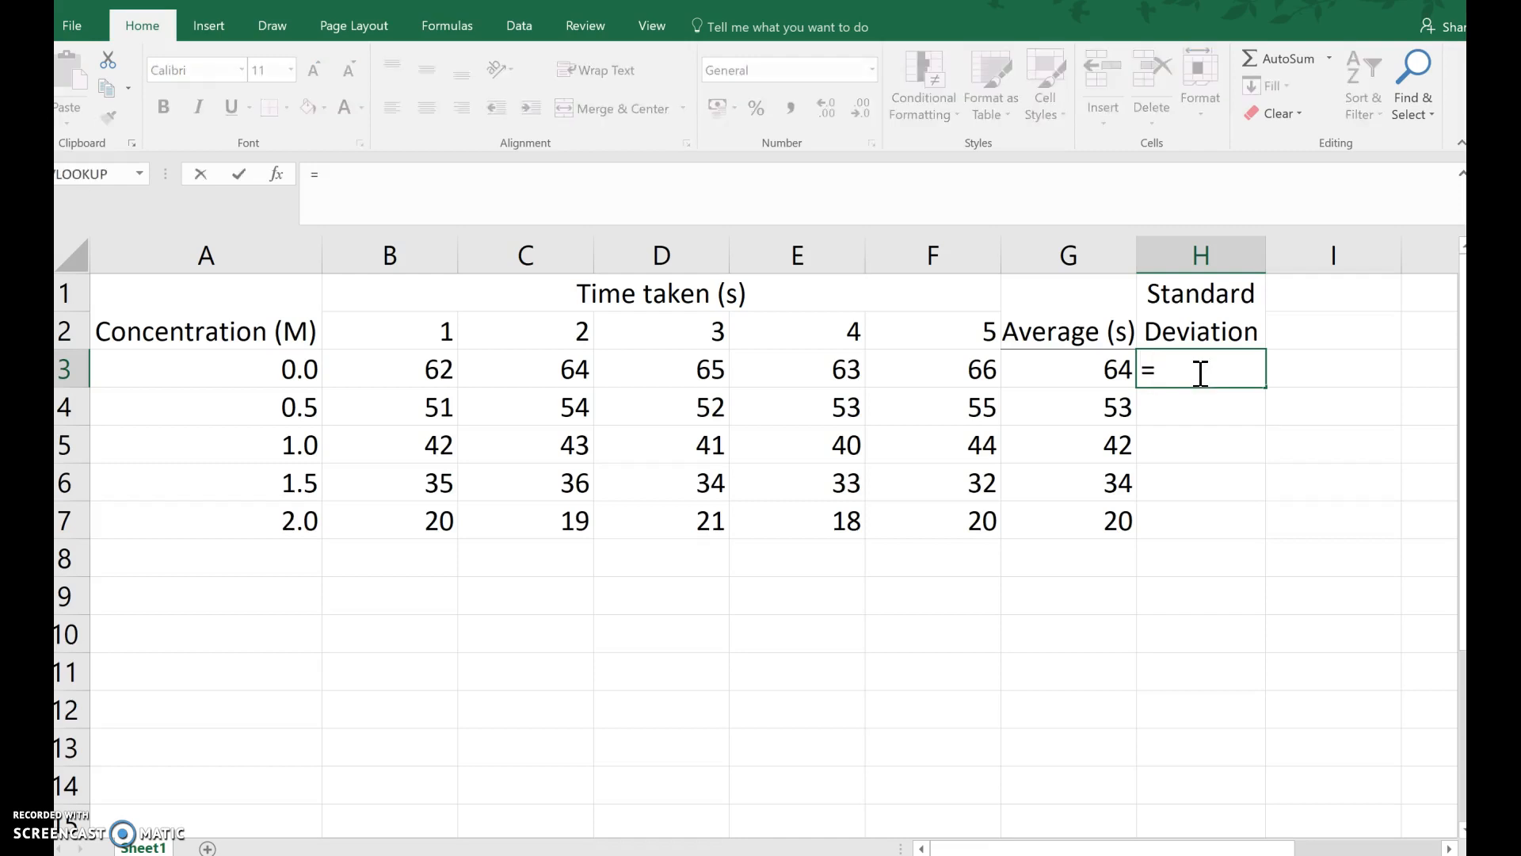
type("st")
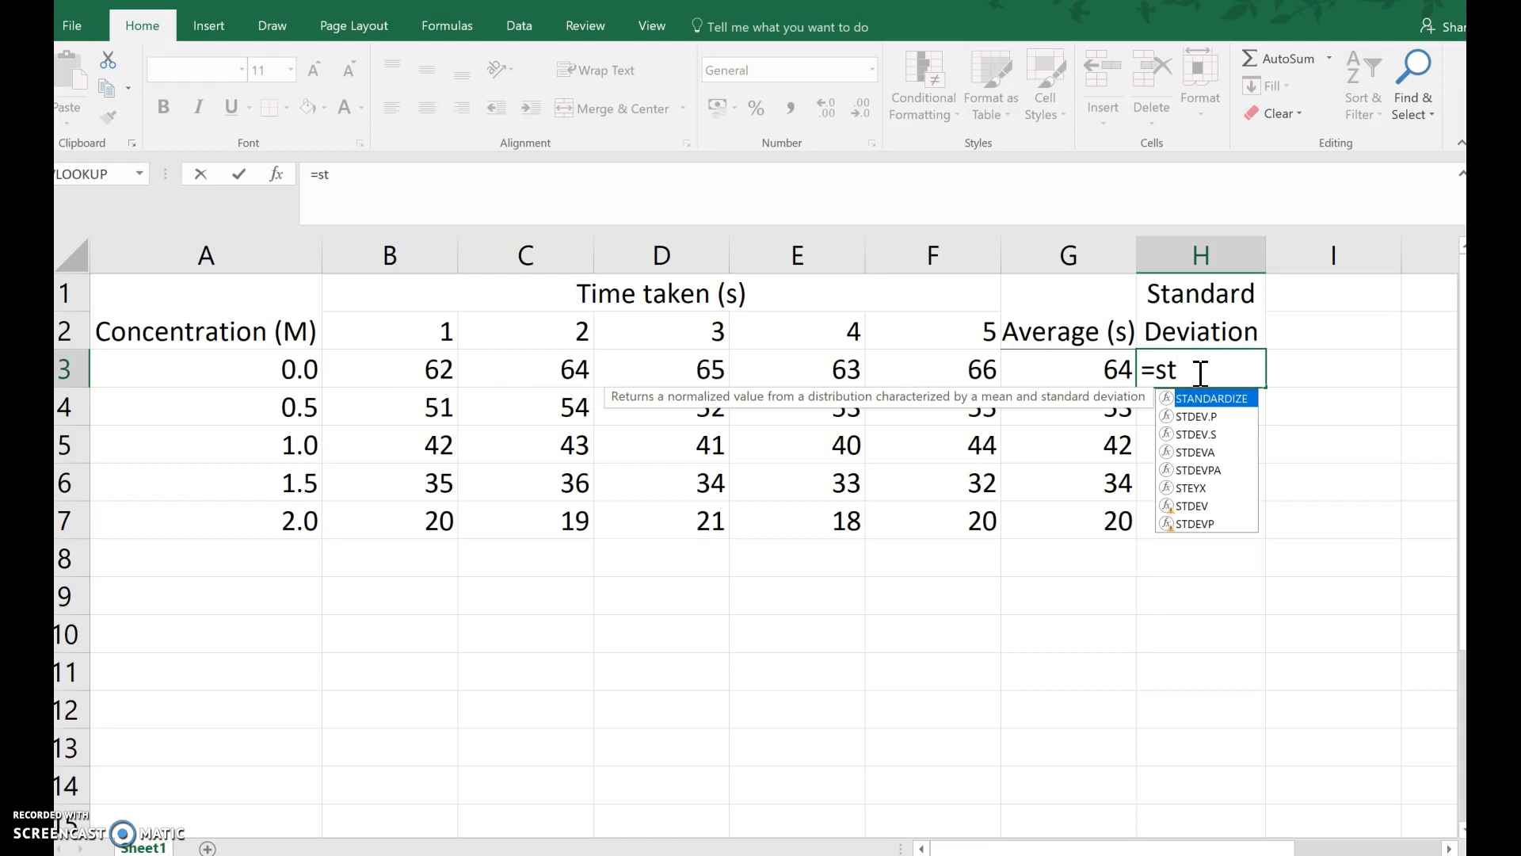
type("de")
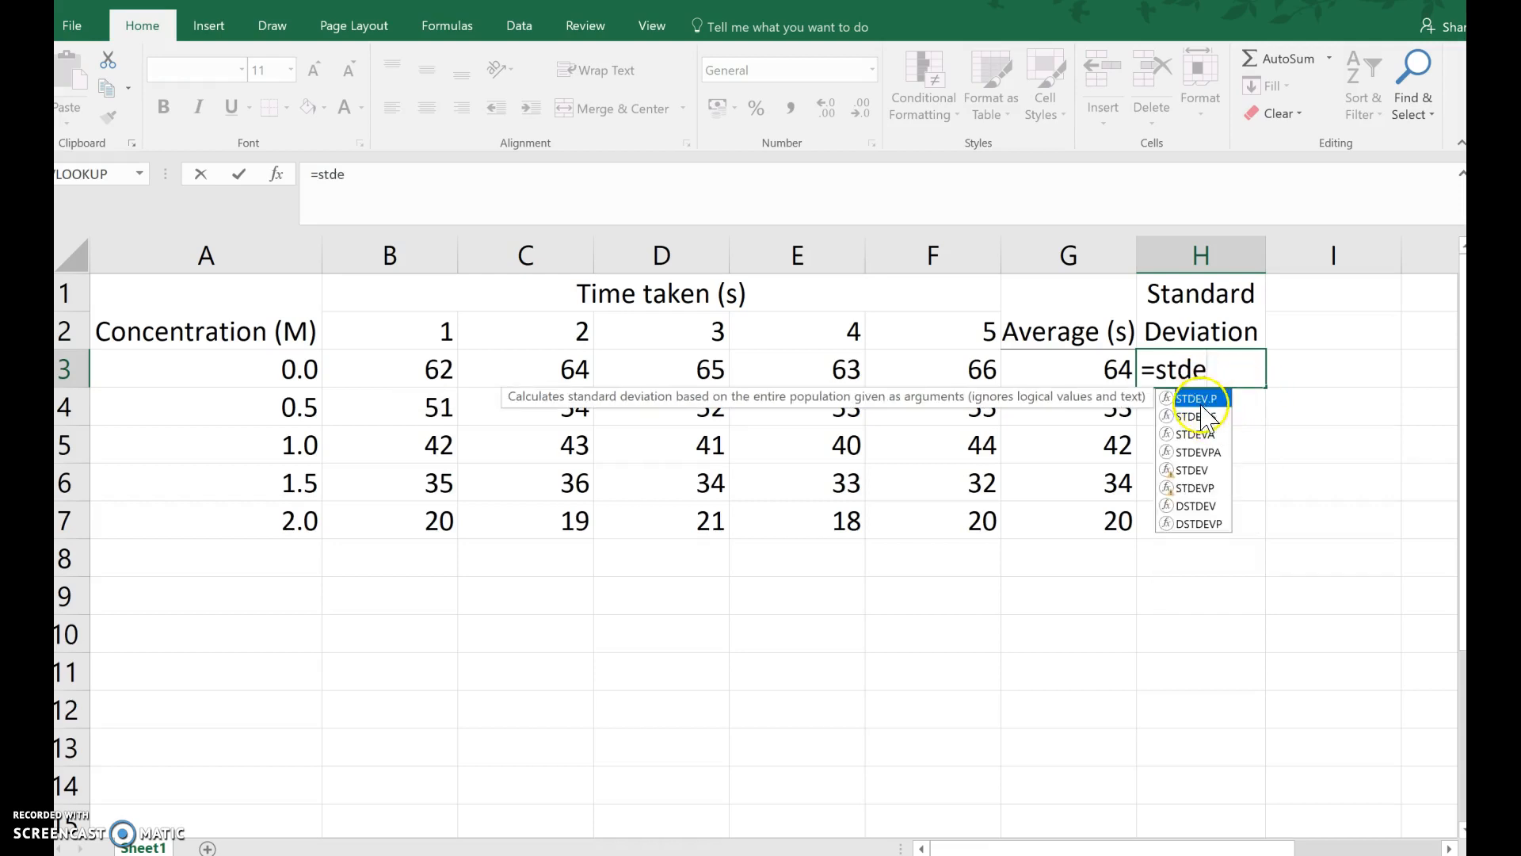
double_click(1192, 471)
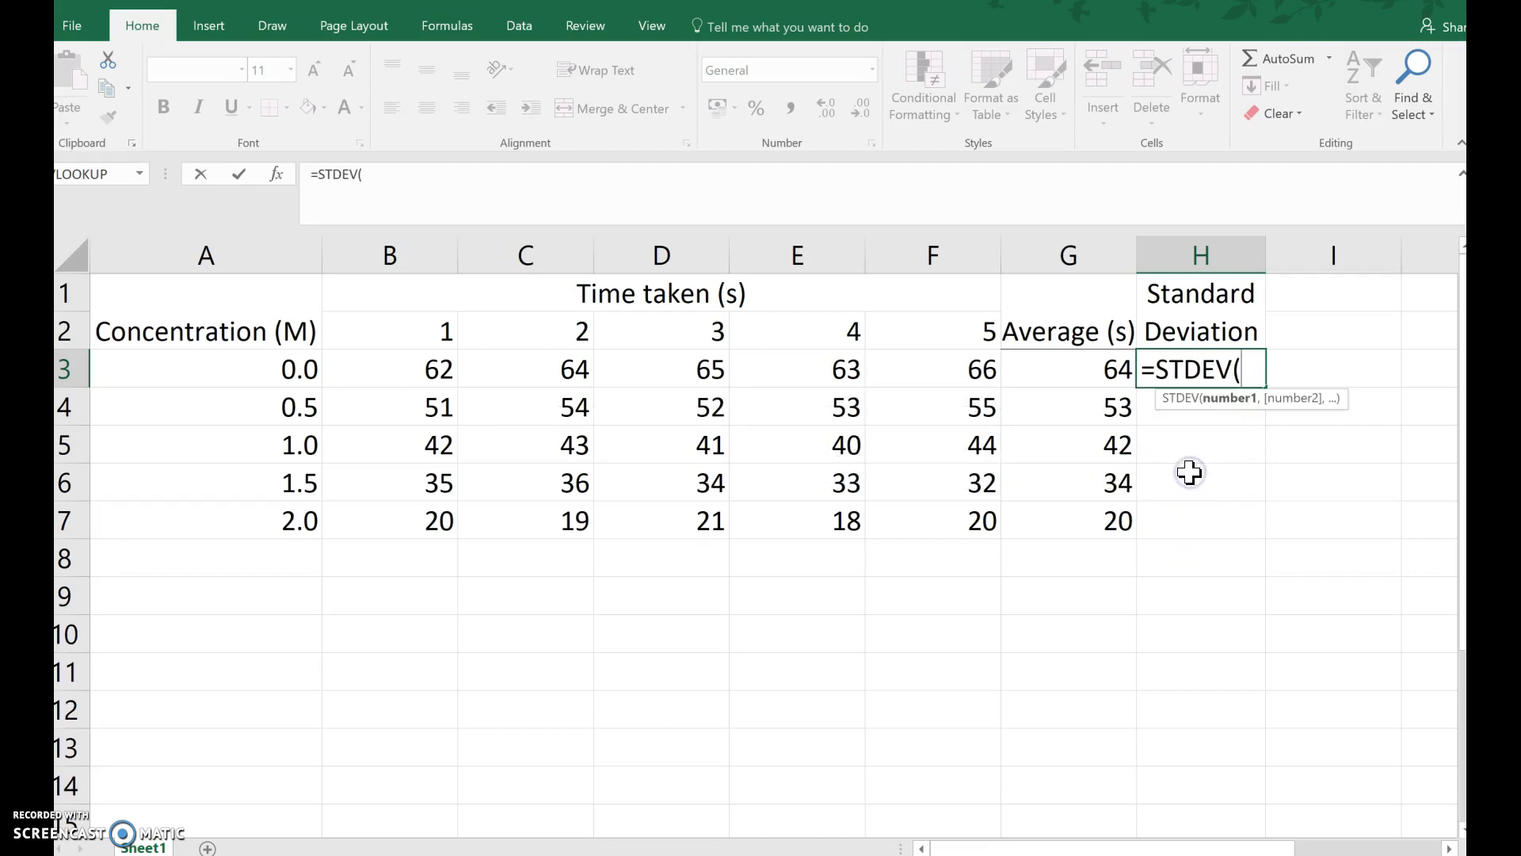
left_click(432, 372)
left_click_drag(432, 372, 940, 370)
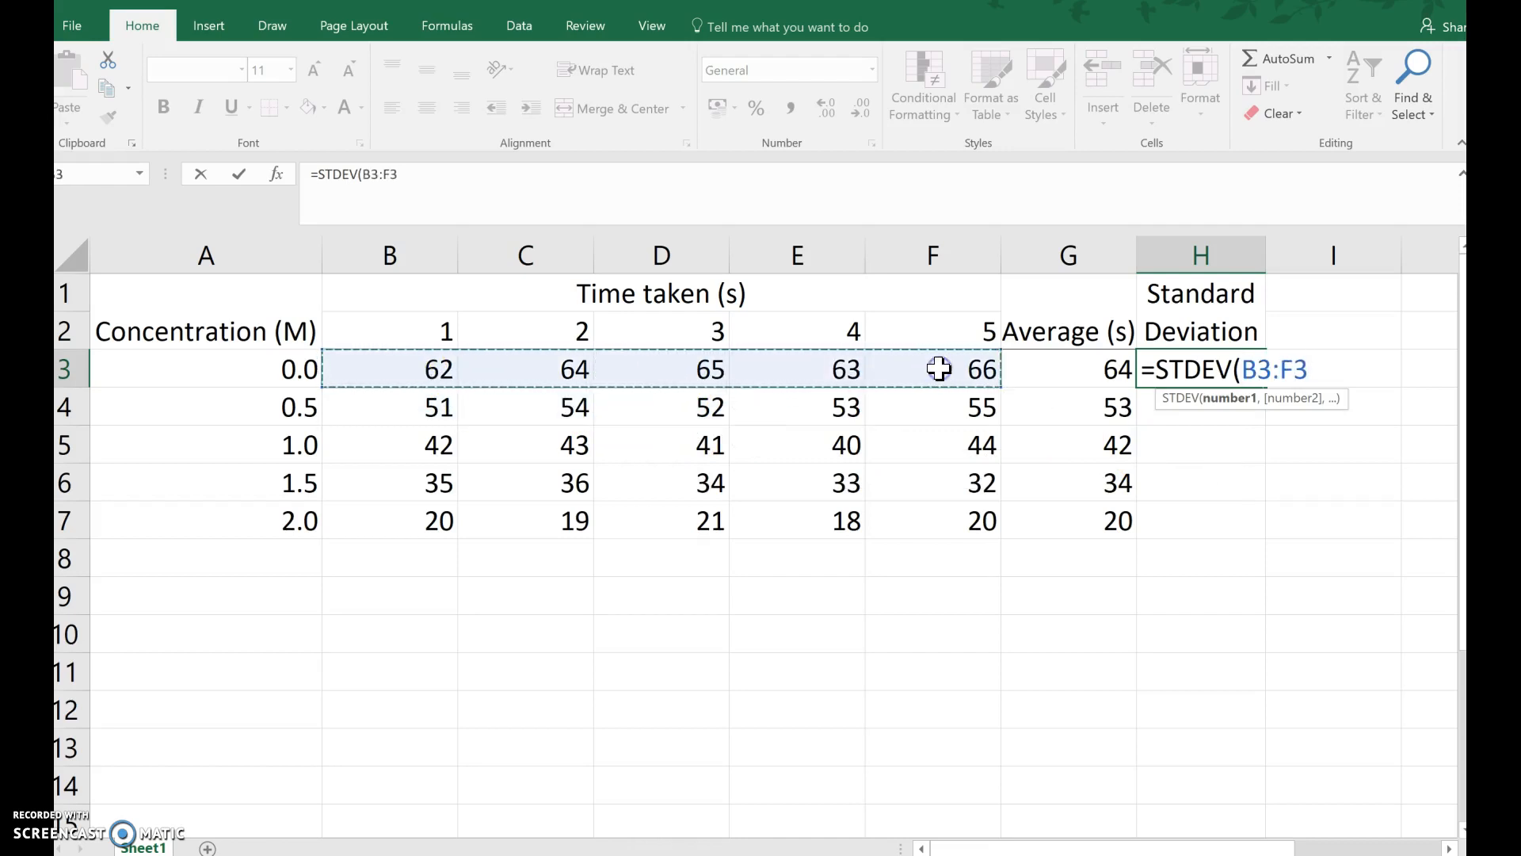
key("Return")
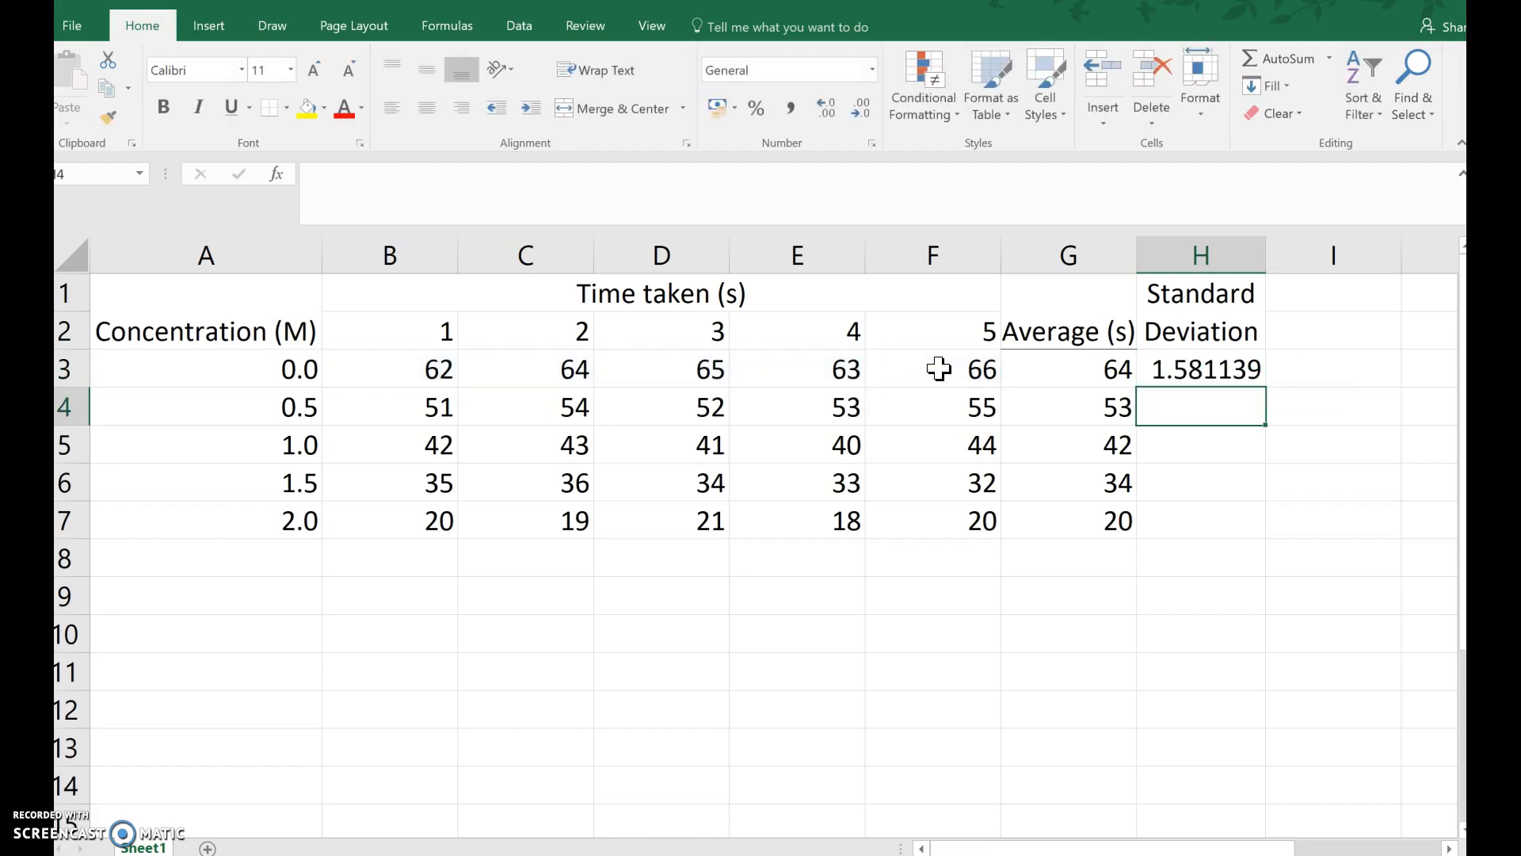
left_click(1180, 374)
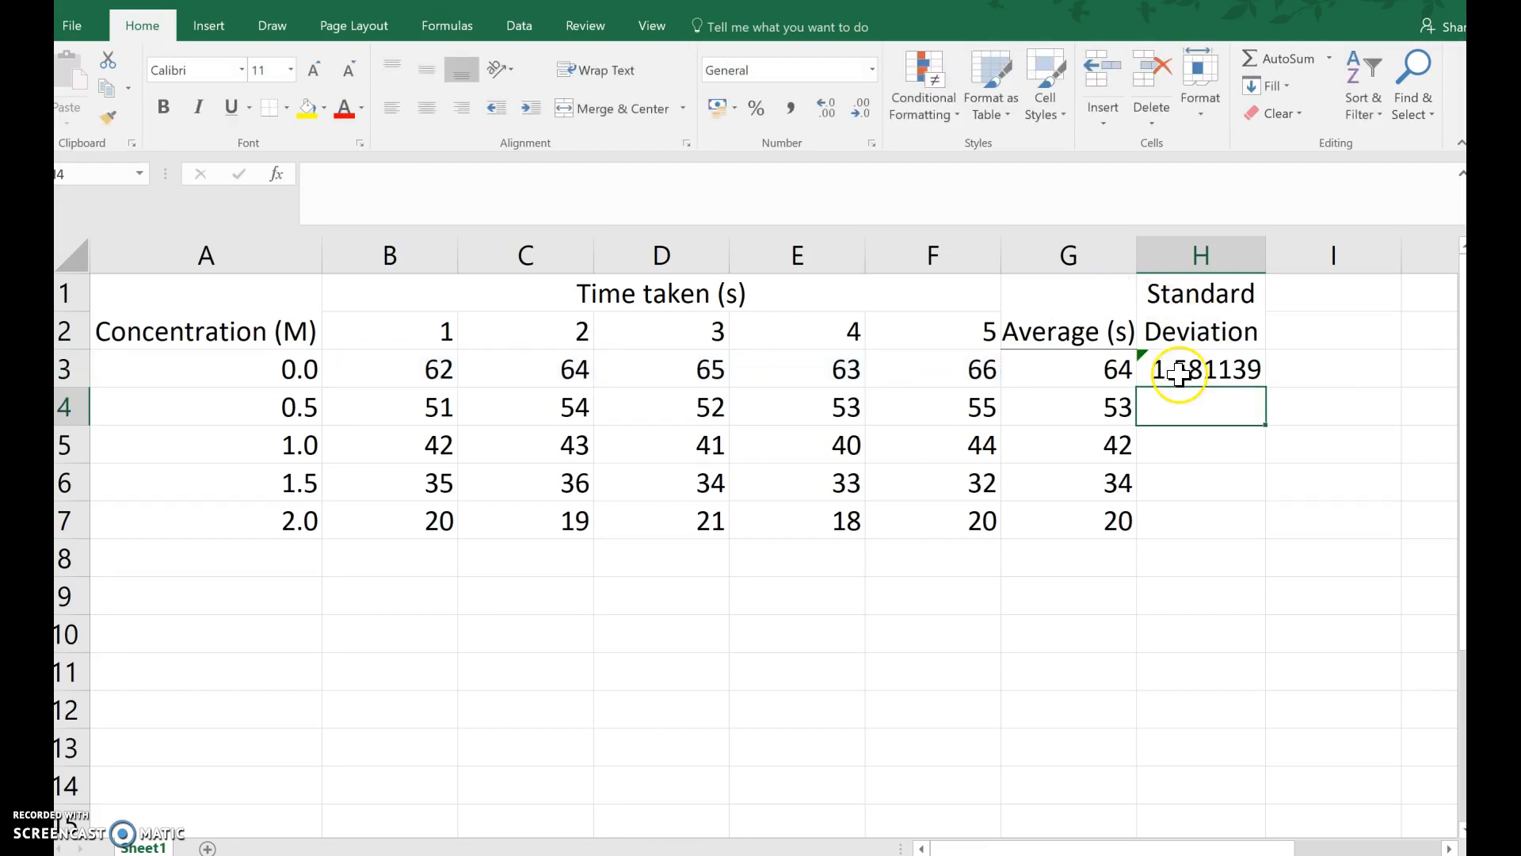
left_click(1180, 374)
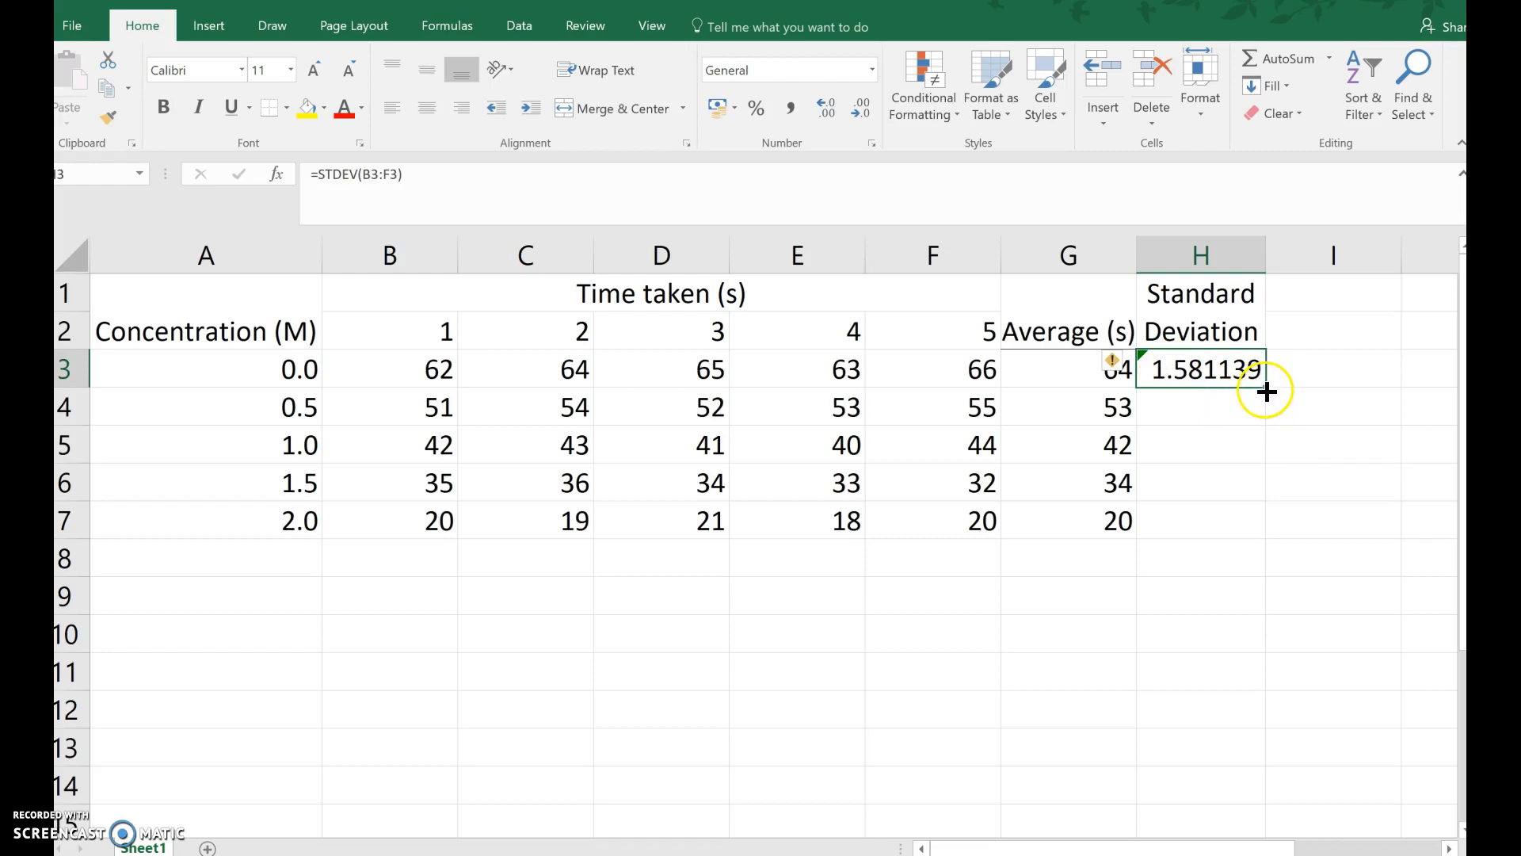
left_click_drag(1266, 391, 1260, 527)
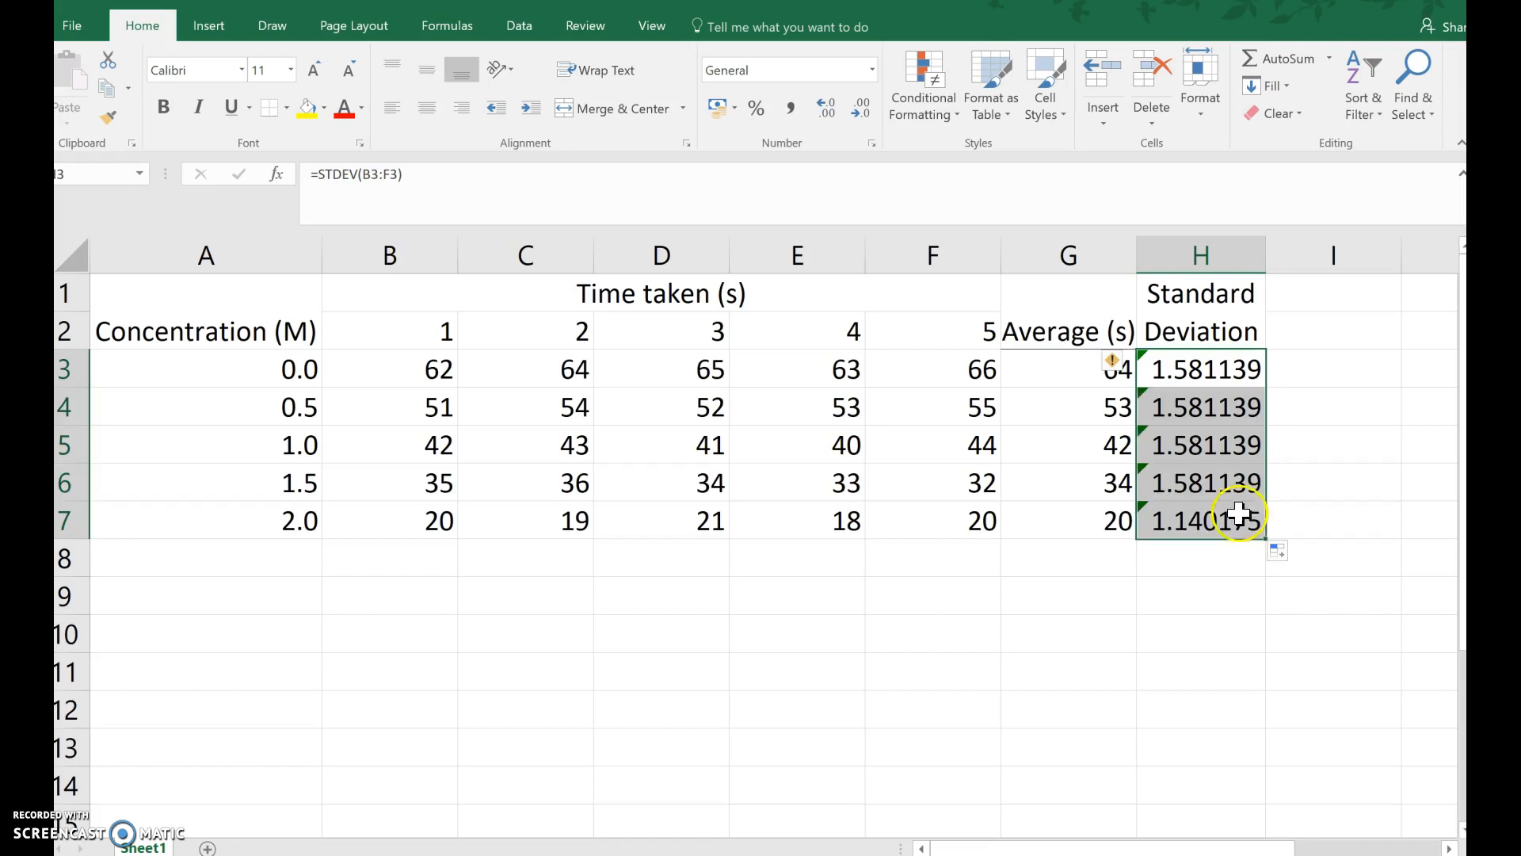
- Ignore the formula errors flagged on H3 to H7 and reduce the standard deviations to three decimal places
left_click(1119, 362)
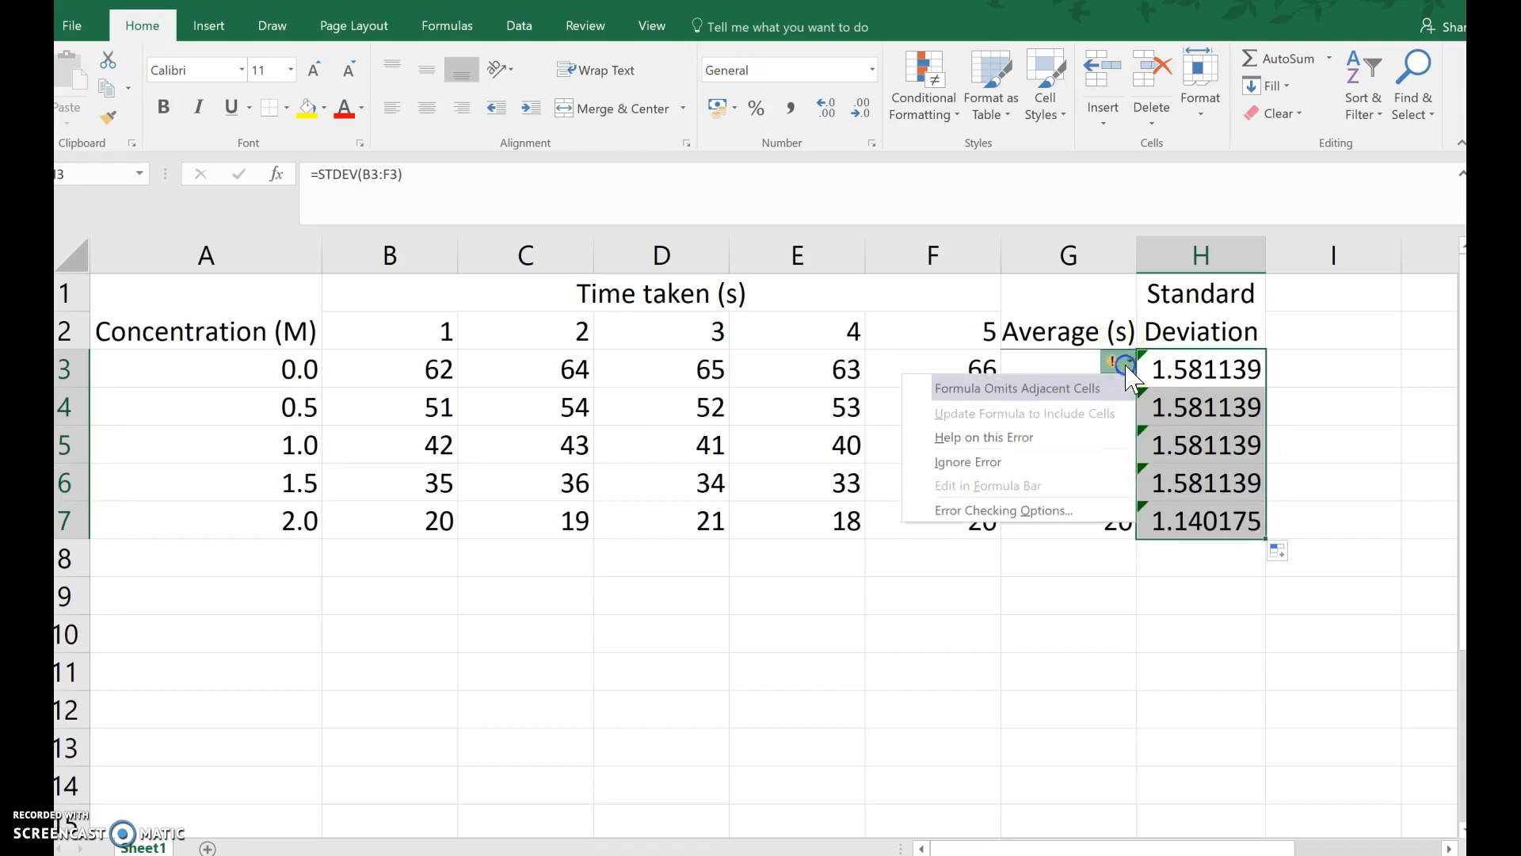
left_click(1076, 468)
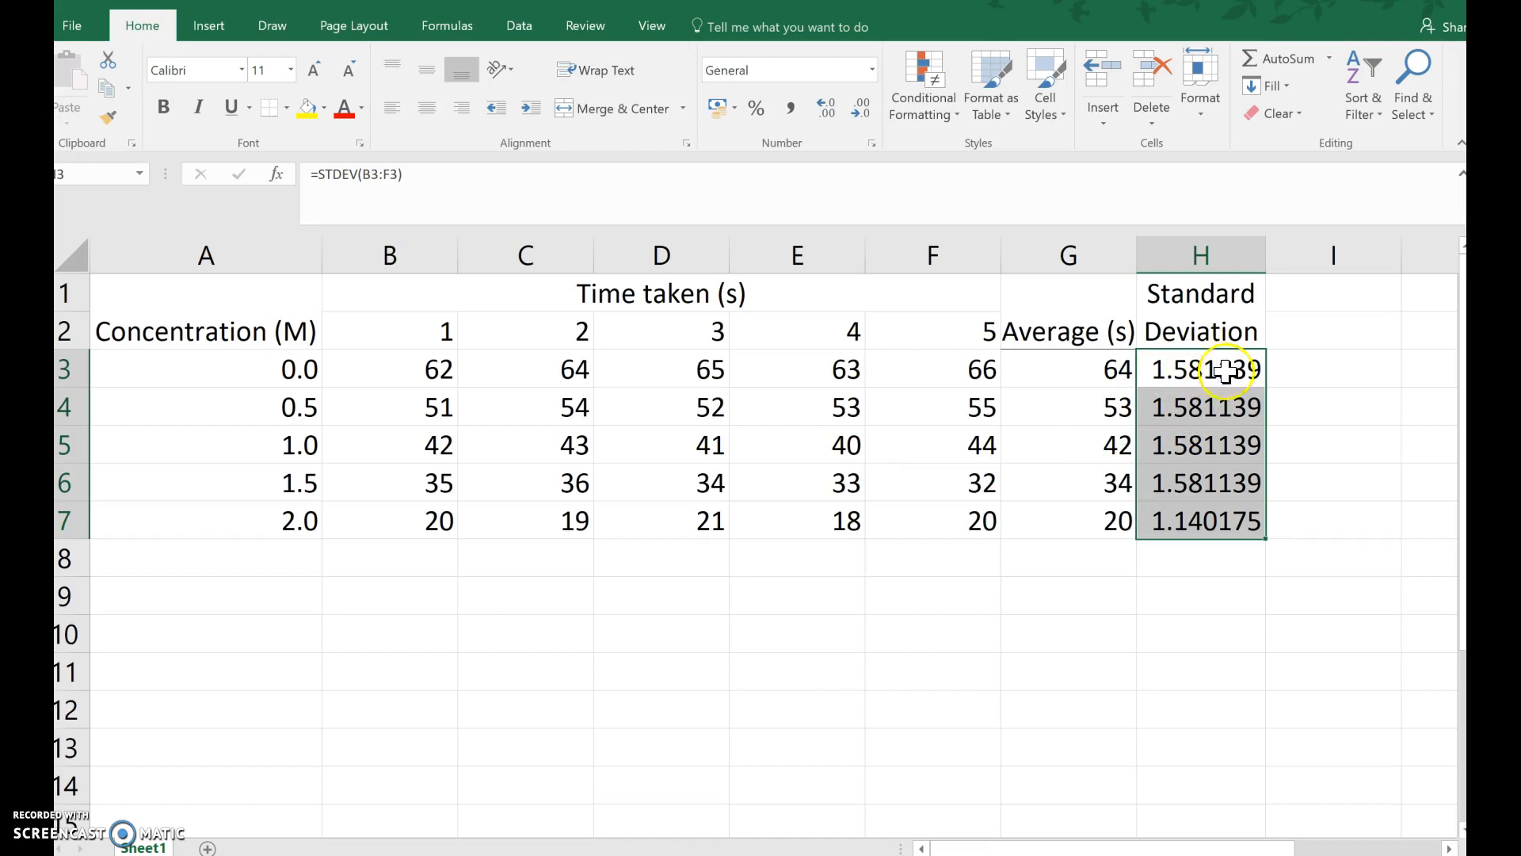
left_click(864, 112)
left_click(870, 116)
left_click(870, 116)
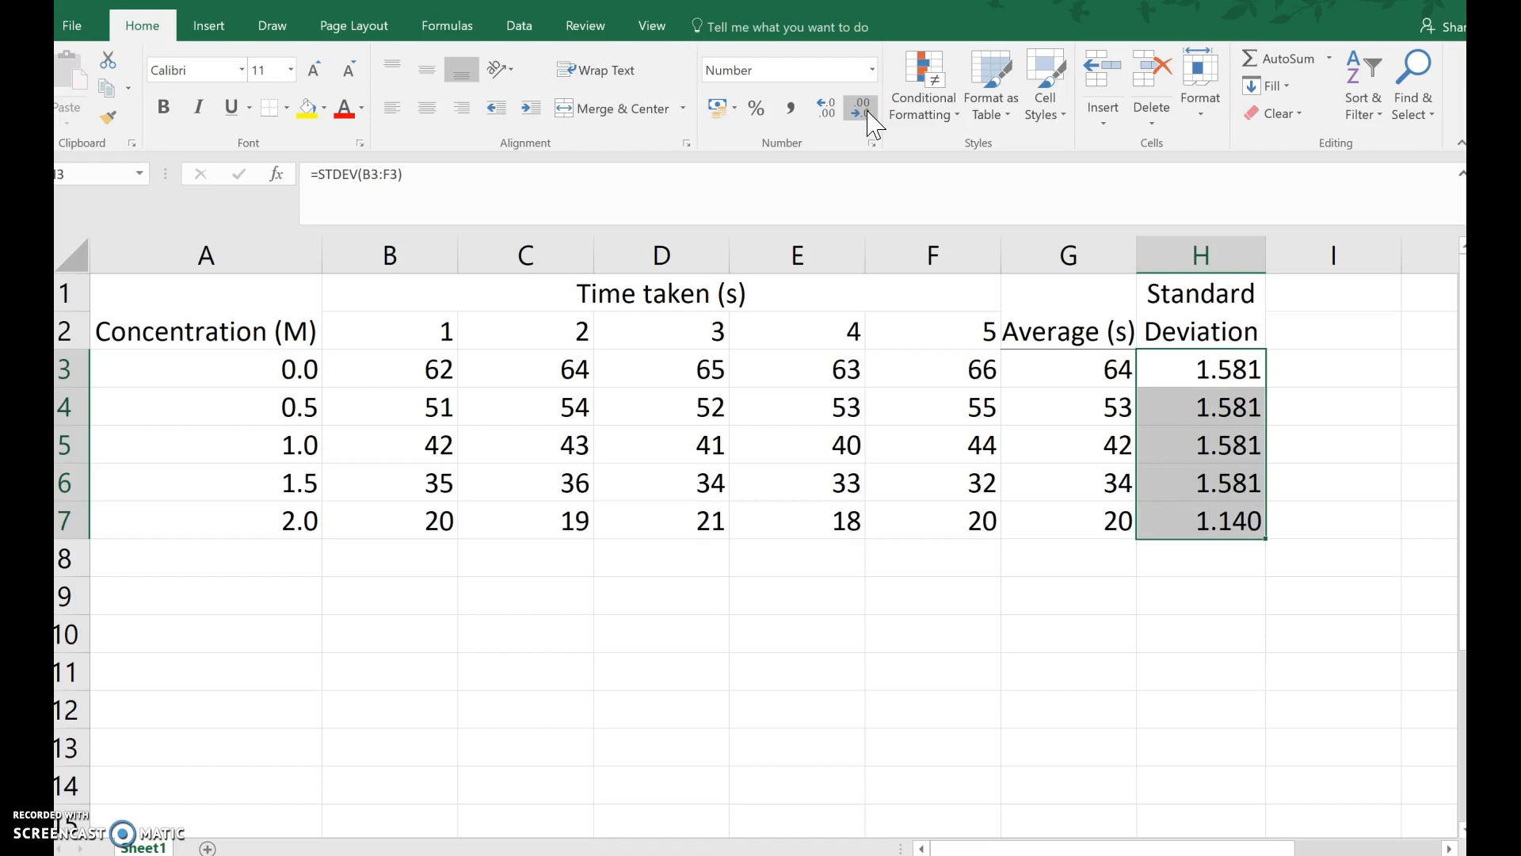
left_click(872, 593)
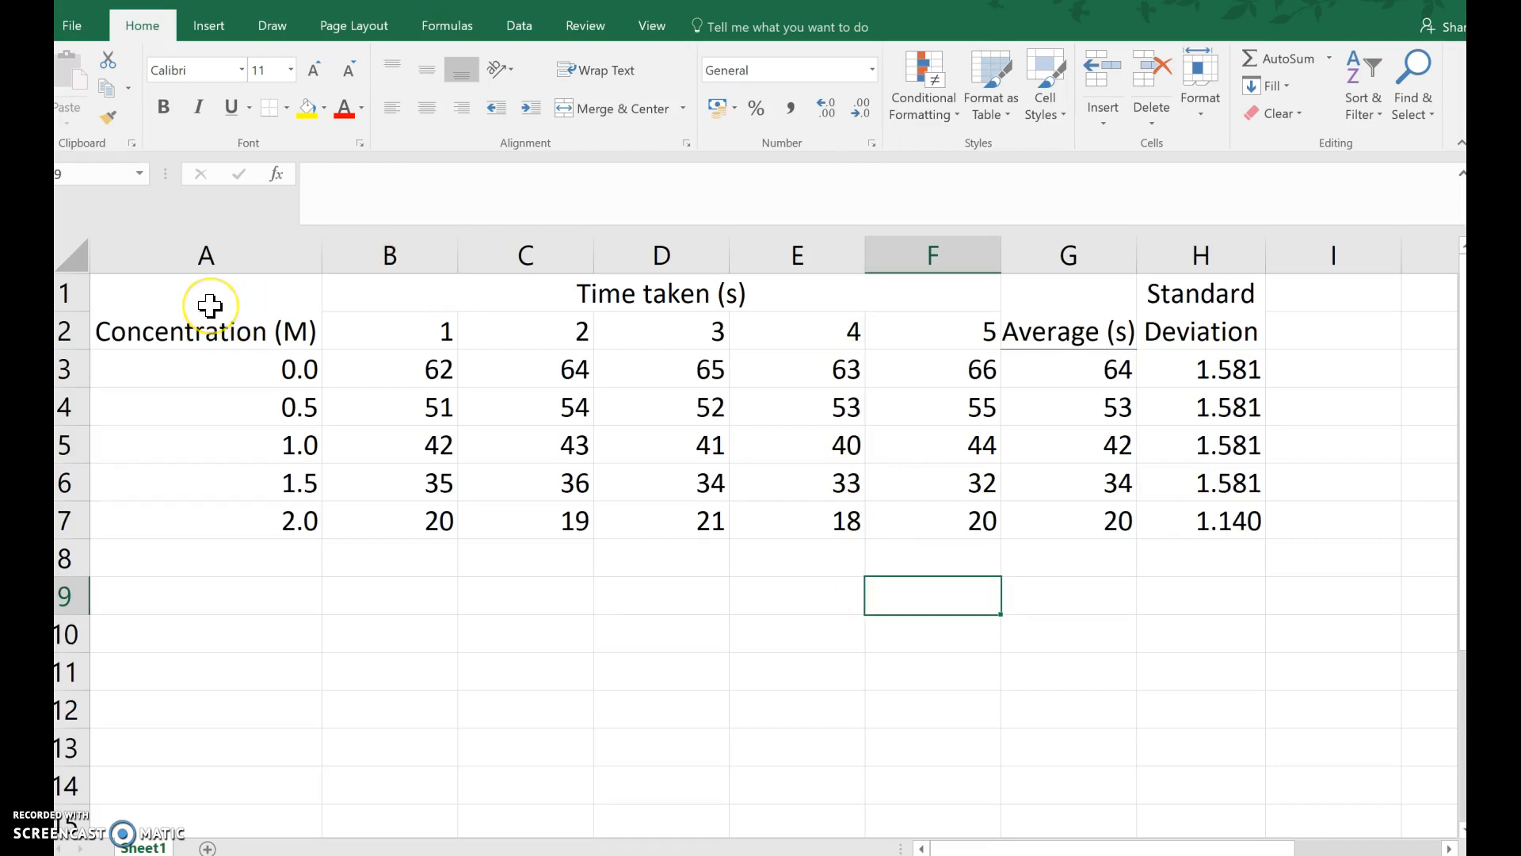
- Apply All Borders to the whole results table, cells A1 to H7
left_click_drag(210, 305, 1168, 517)
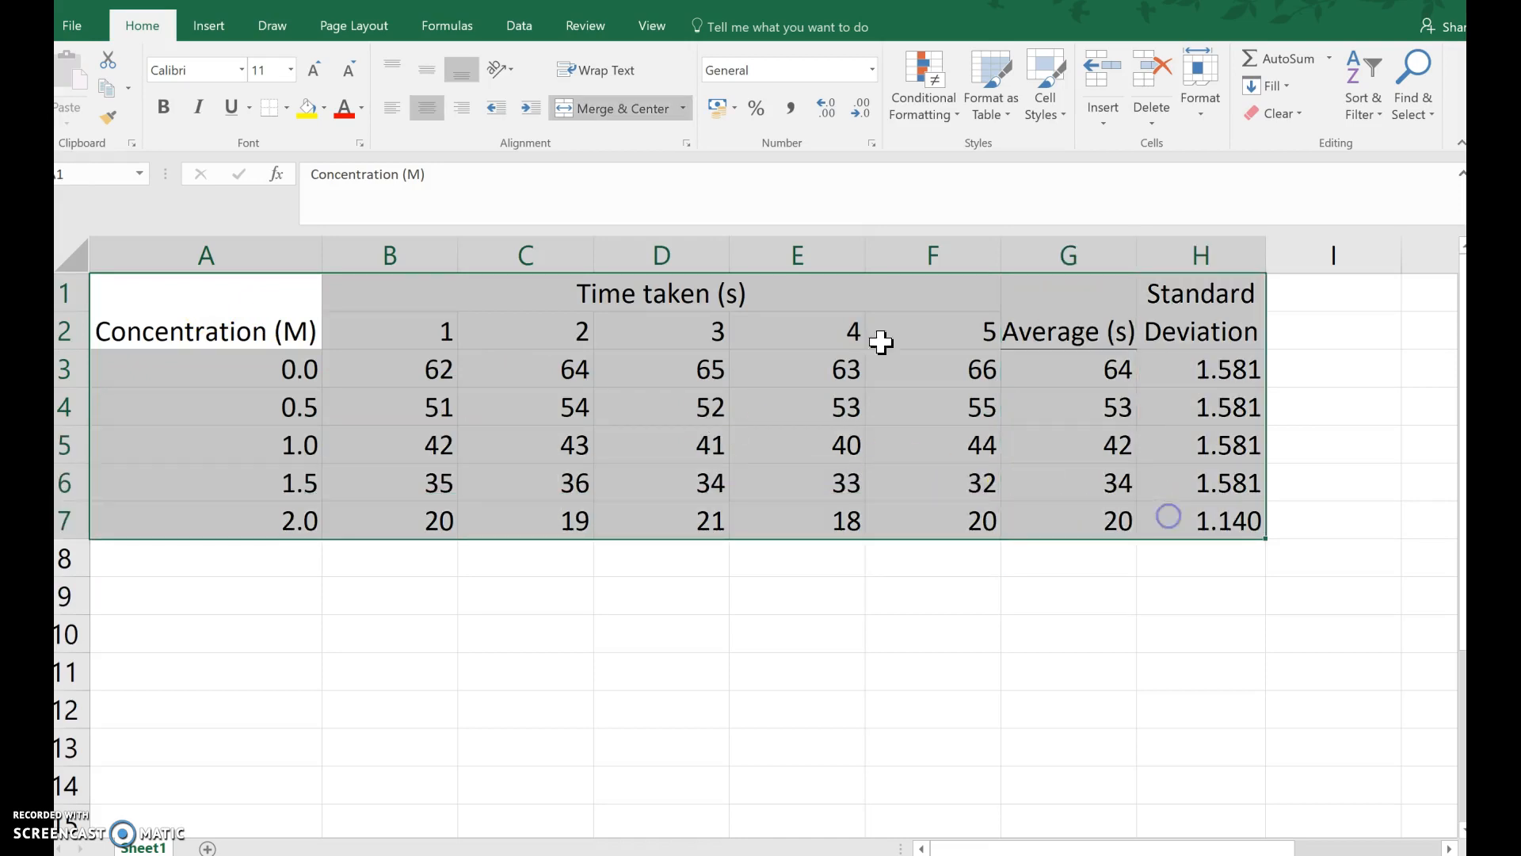
left_click(285, 109)
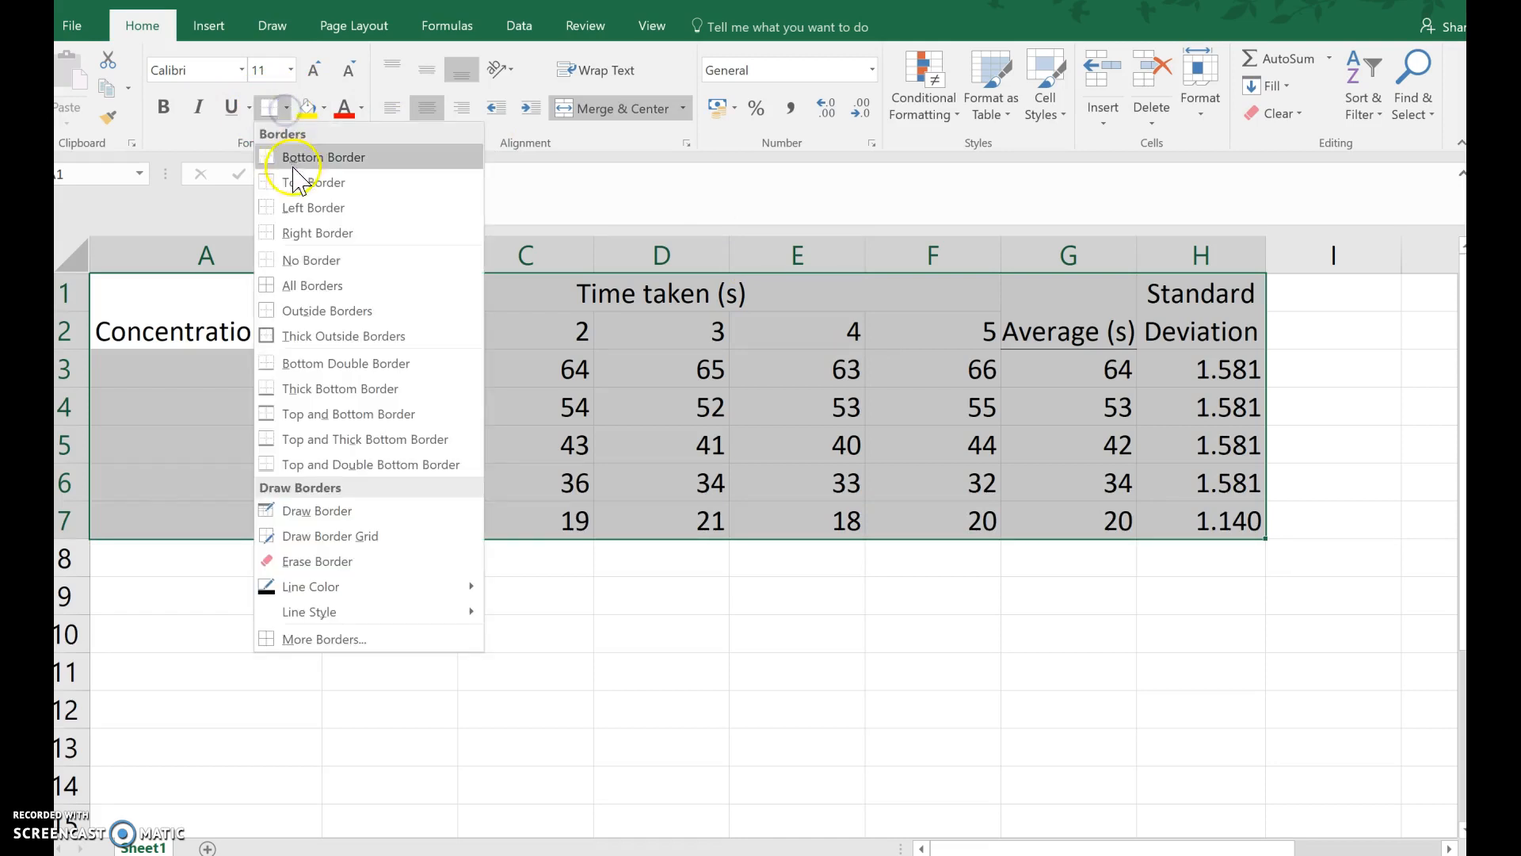
left_click(311, 287)
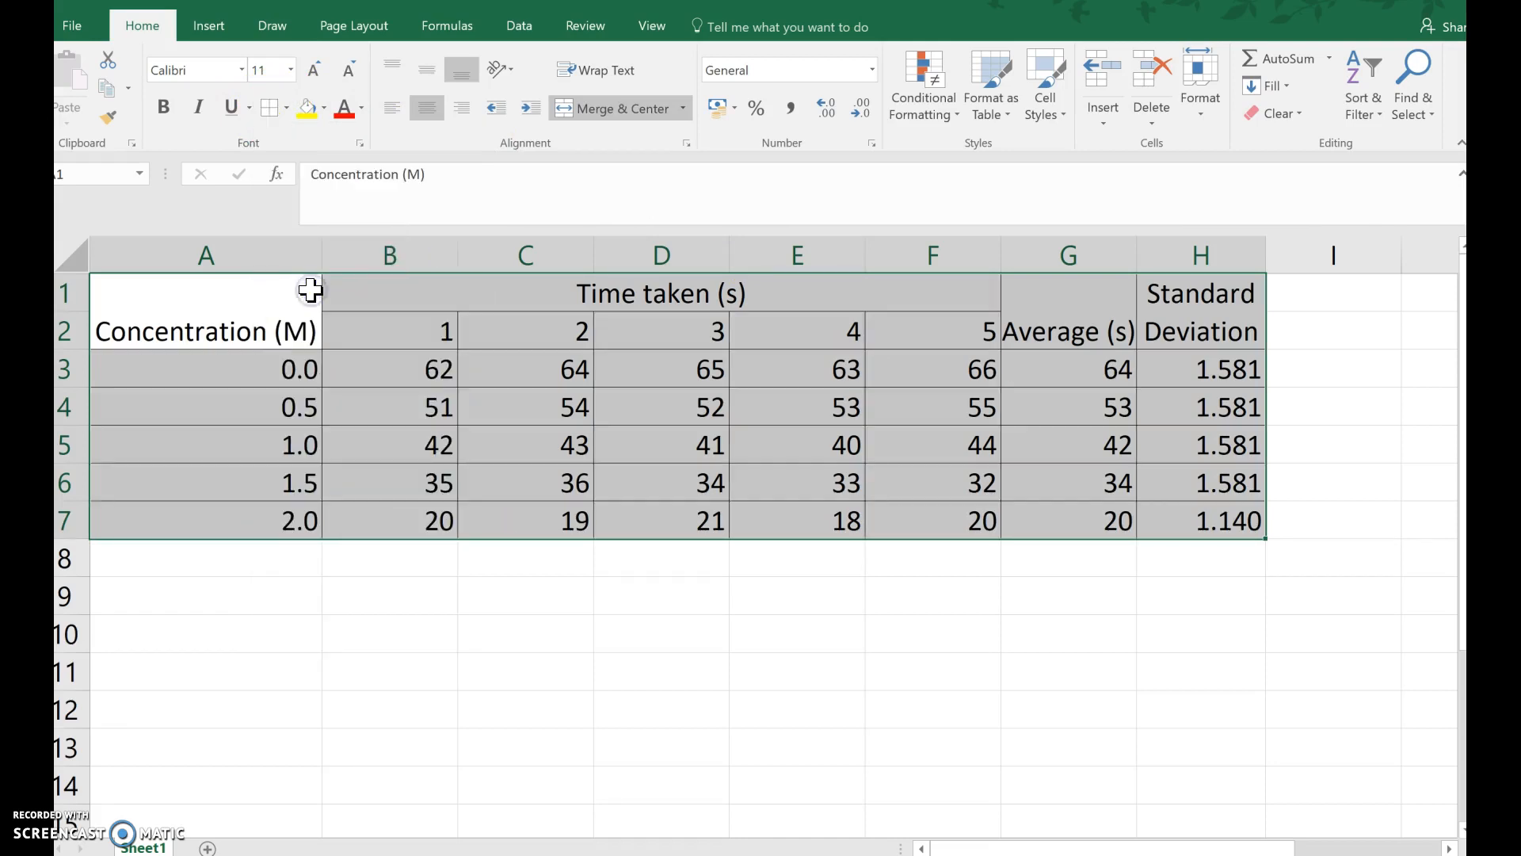
left_click(403, 639)
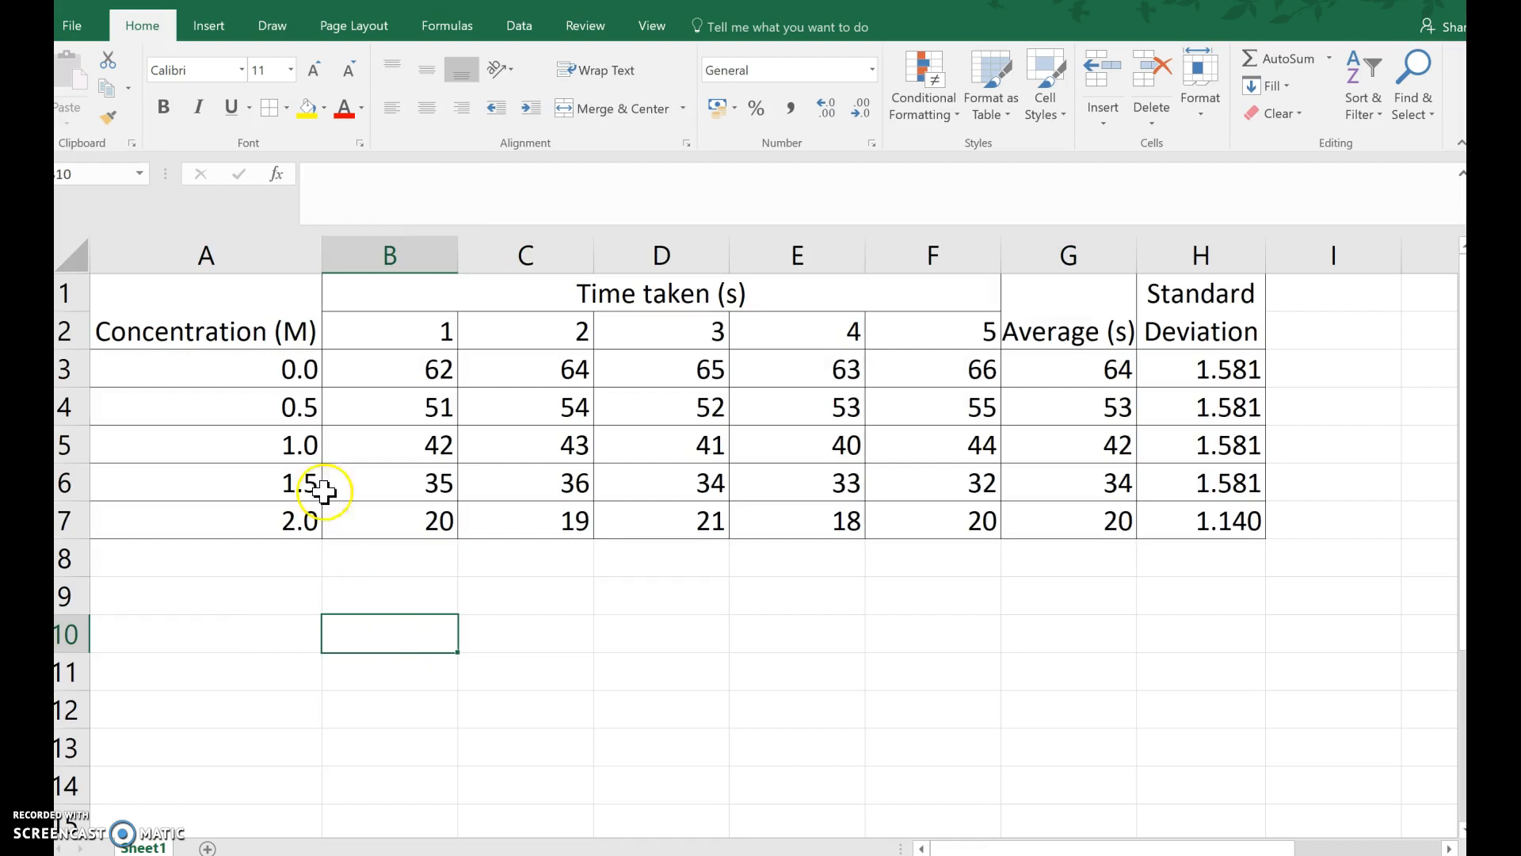
- Apply Thick Outside Borders around the table's heading rows, cells A1 to H2
left_click_drag(197, 299, 1165, 330)
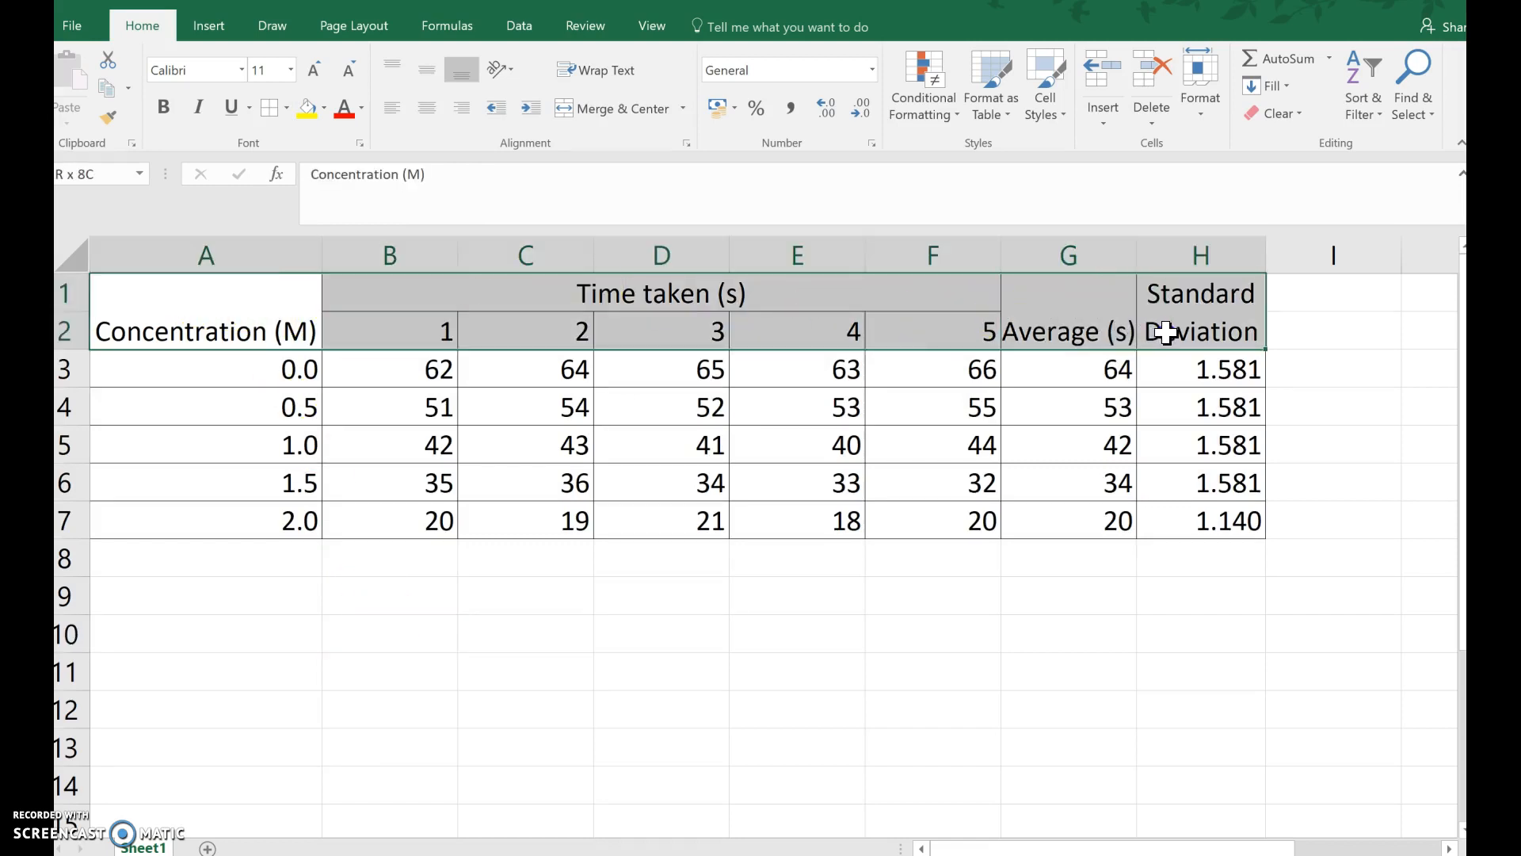
left_click(287, 110)
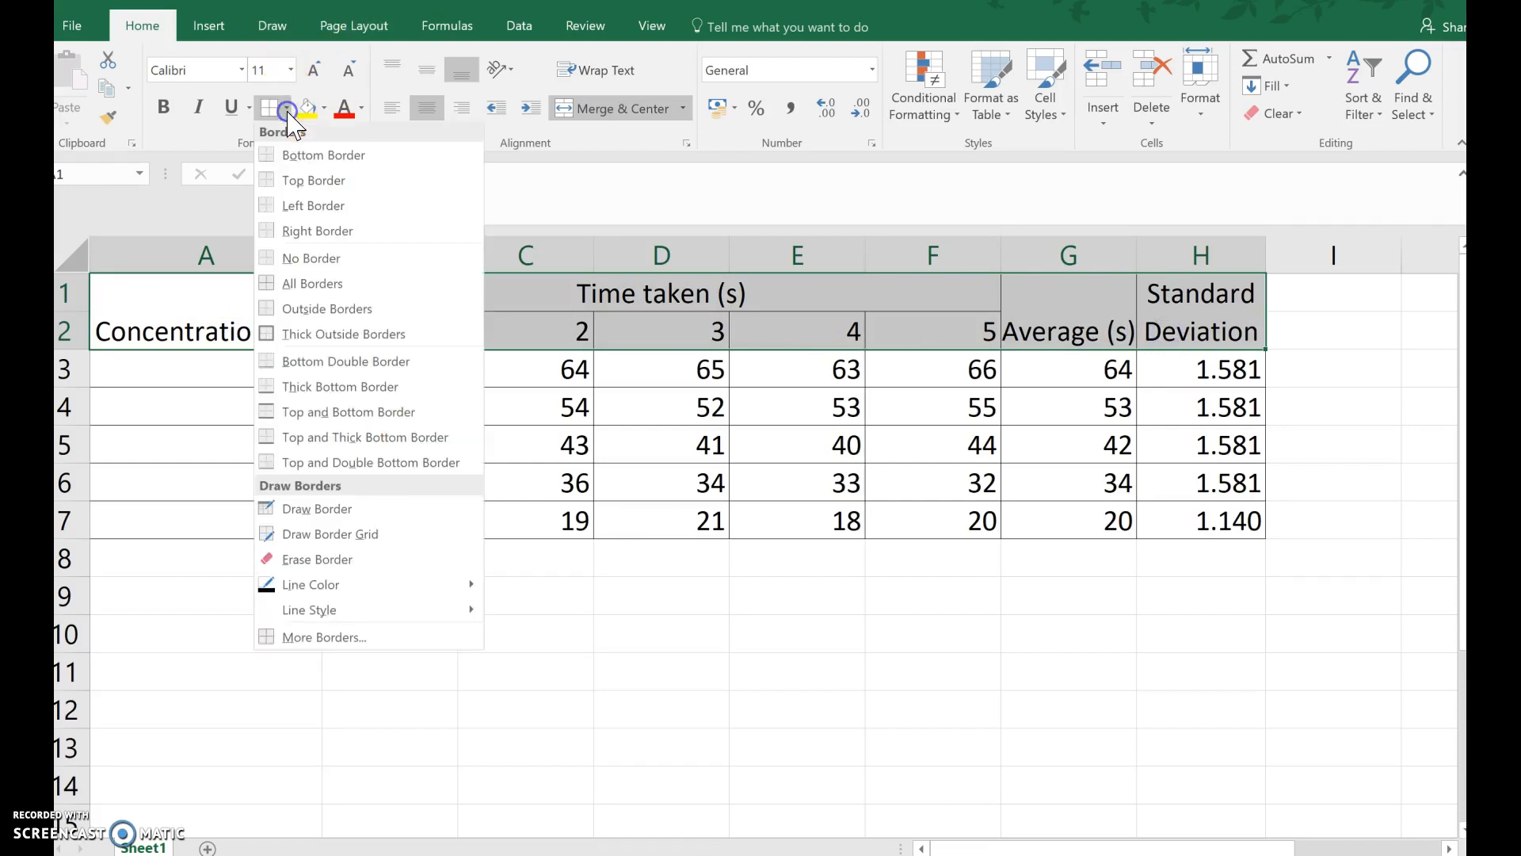
left_click(305, 339)
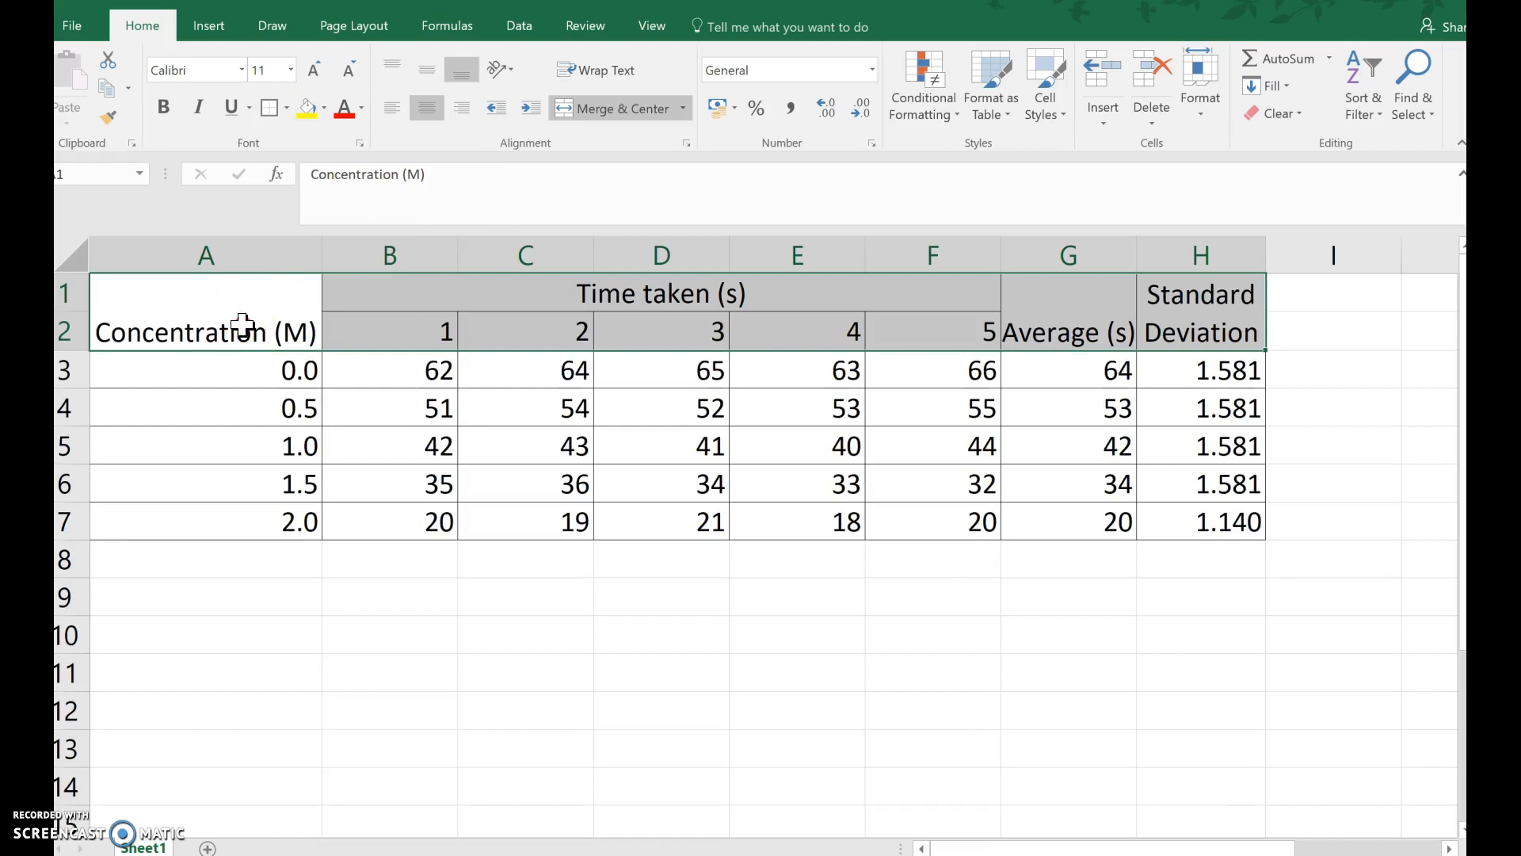
- Apply Thick Outside Borders around the concentration column, cells A1 to A7
right_click(235, 473)
left_click(185, 433)
left_click_drag(206, 312, 204, 523)
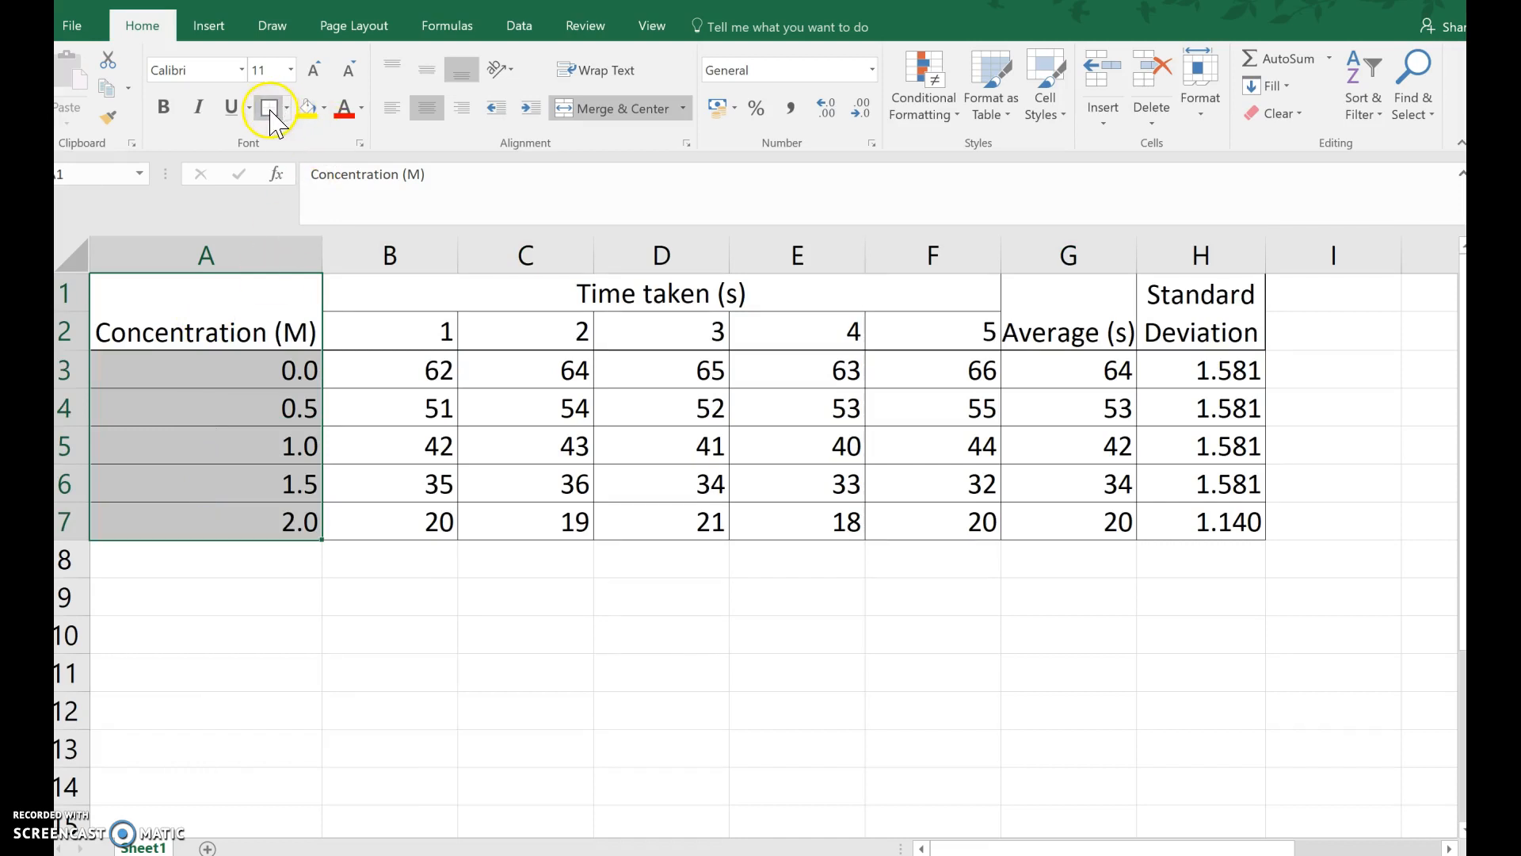
left_click(269, 107)
- Apply Thick Outside Borders around the timed trials, cells B1 to F7, and around the average and standard deviation columns, cells G1 to H7
left_click_drag(402, 310, 507, 539)
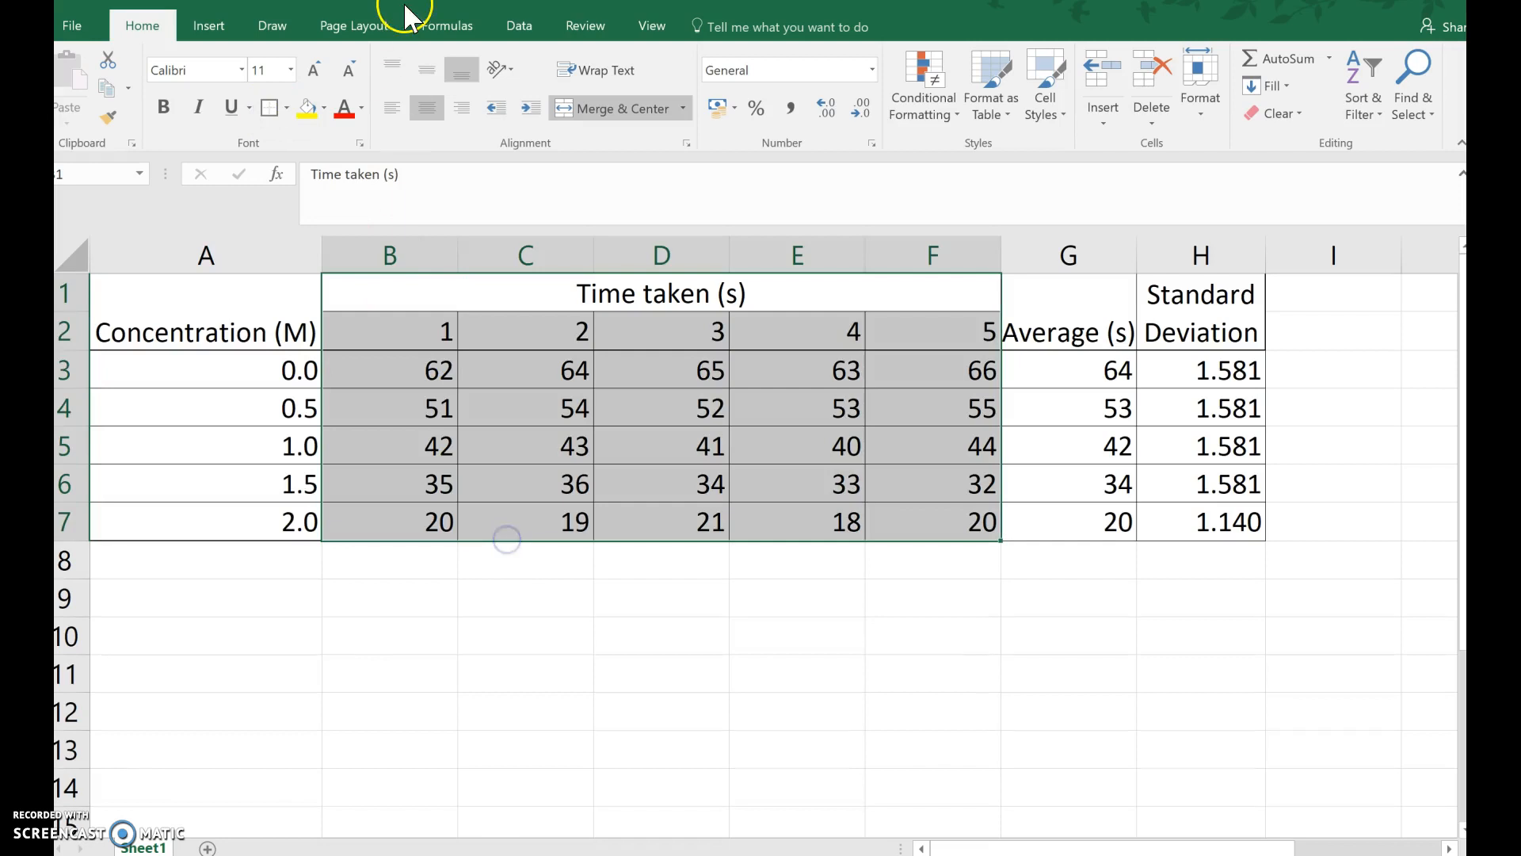
left_click(269, 106)
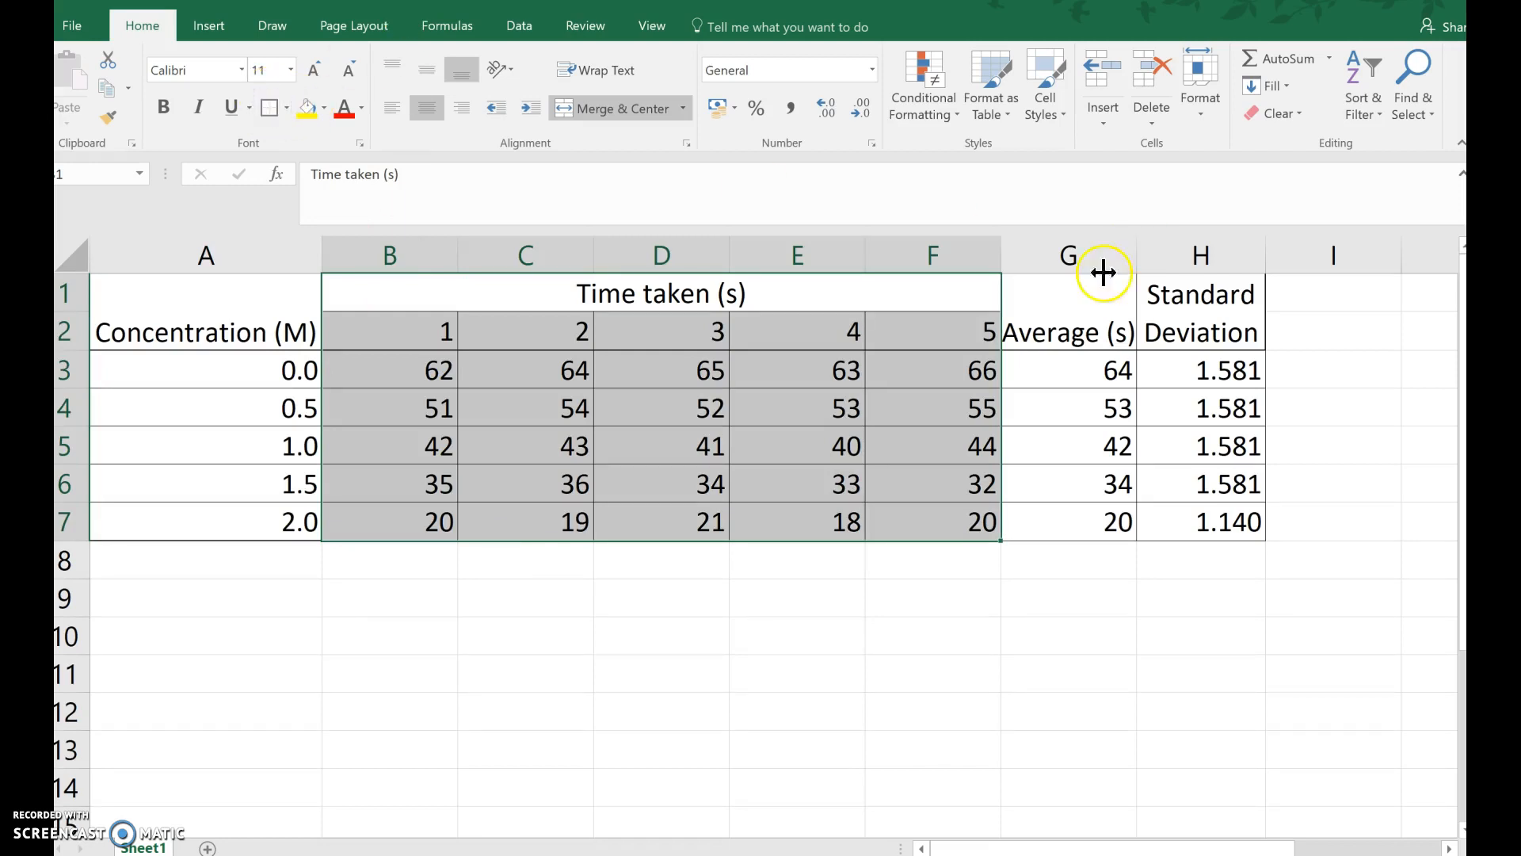
left_click_drag(1053, 300, 1181, 519)
left_click(269, 107)
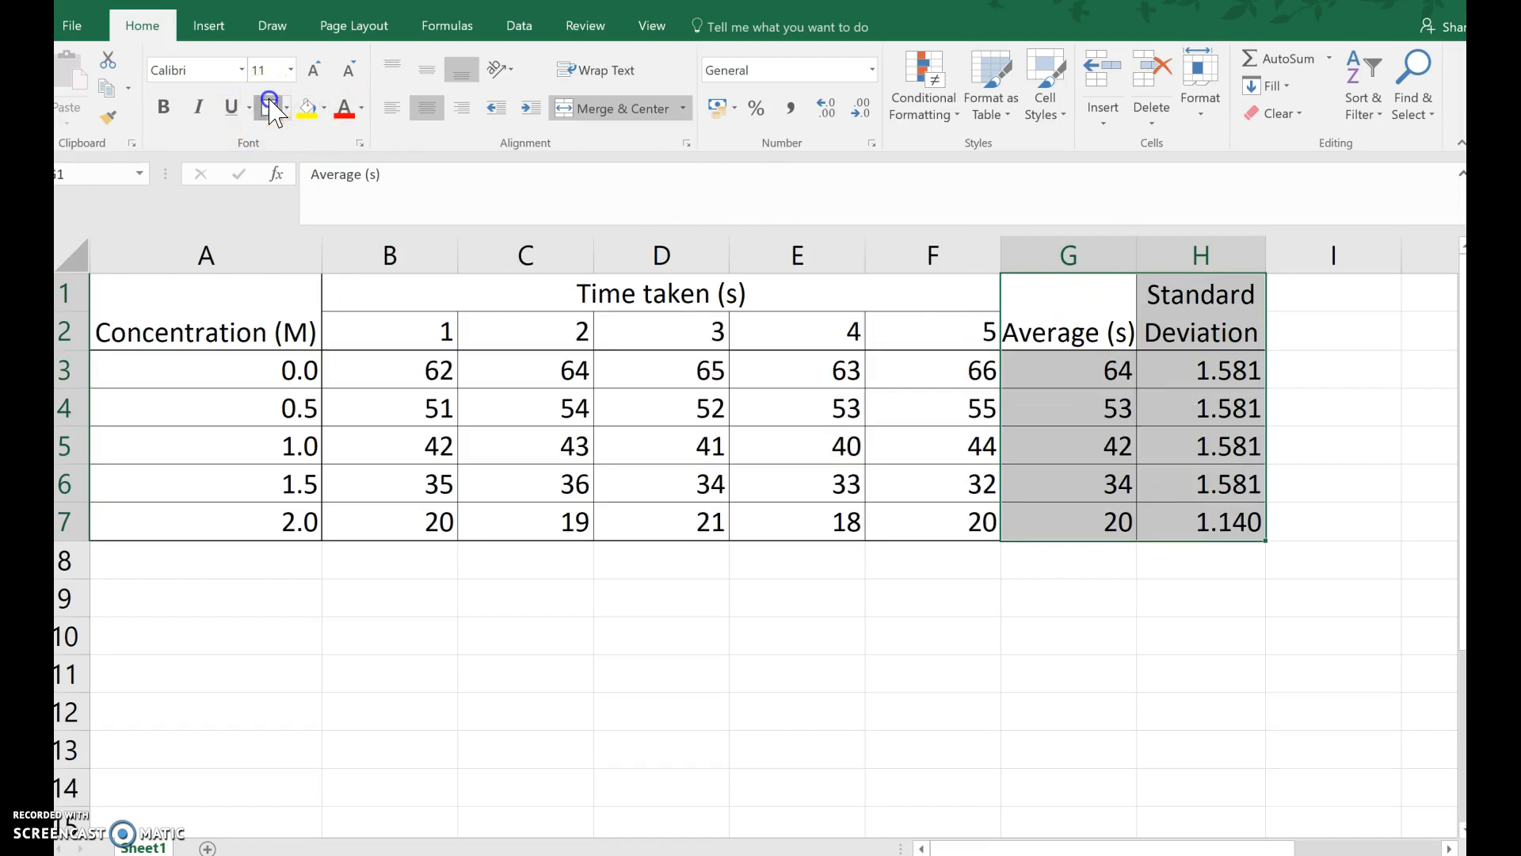
left_click(442, 702)
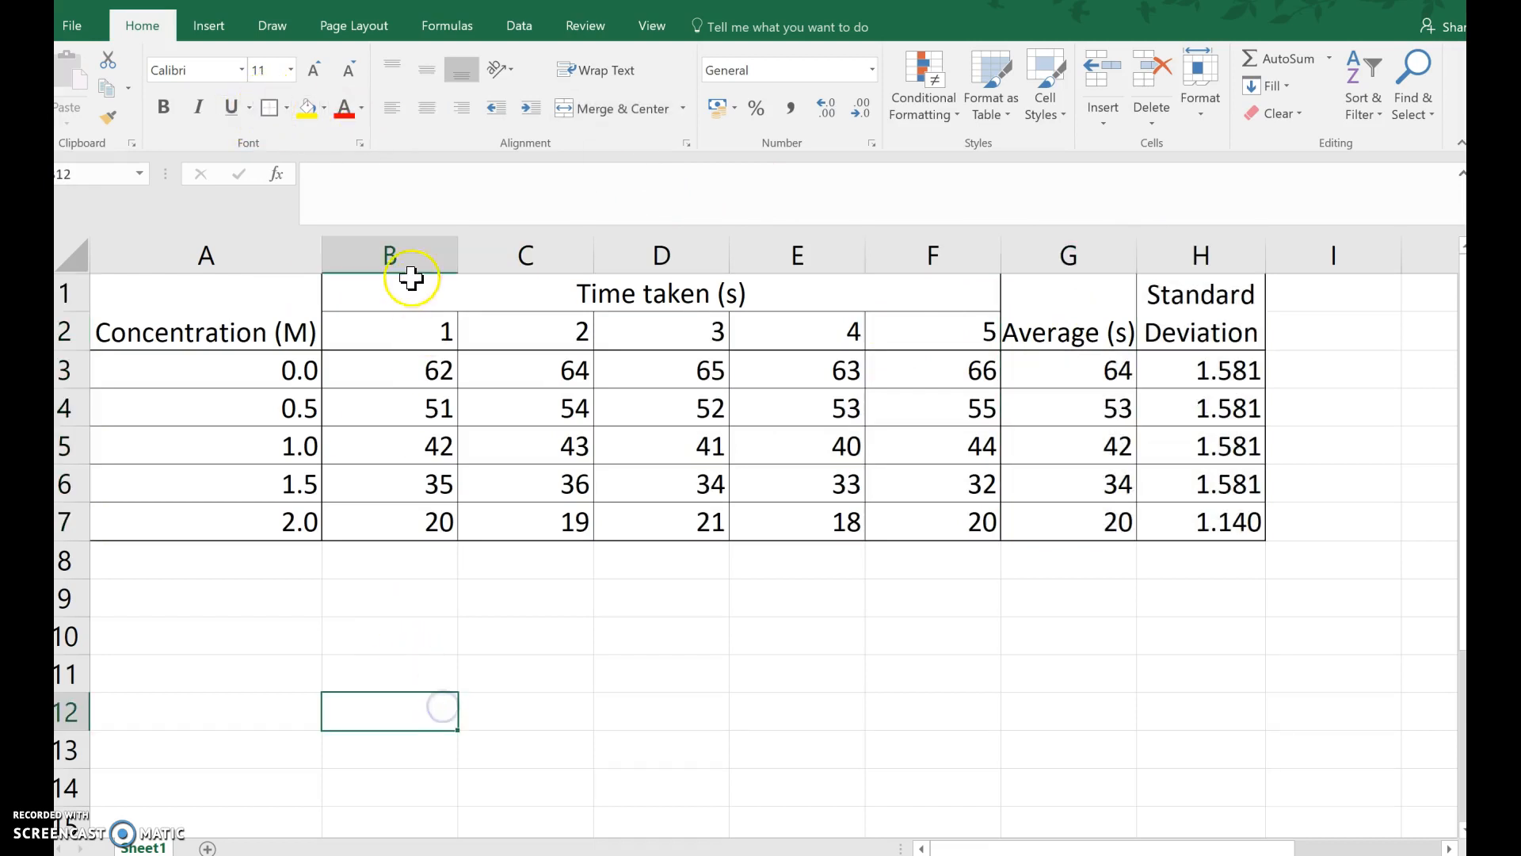
- Set the fill colour of the Time taken heading cells, B1 to F2, to No Fill
left_click_drag(355, 295, 622, 332)
left_click(309, 106)
left_click(324, 108)
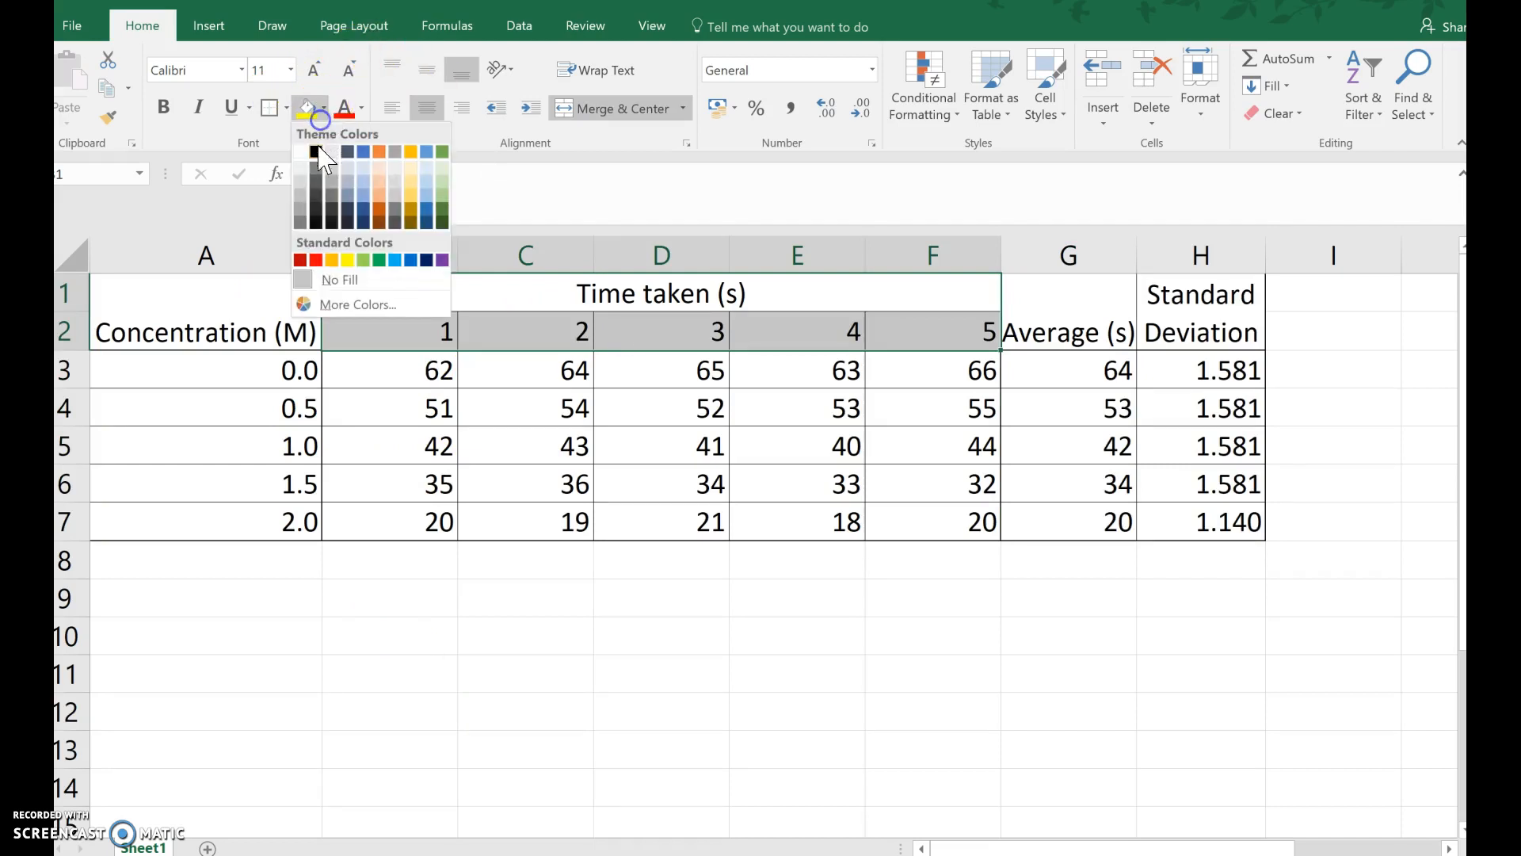
left_click(353, 279)
left_click(456, 638)
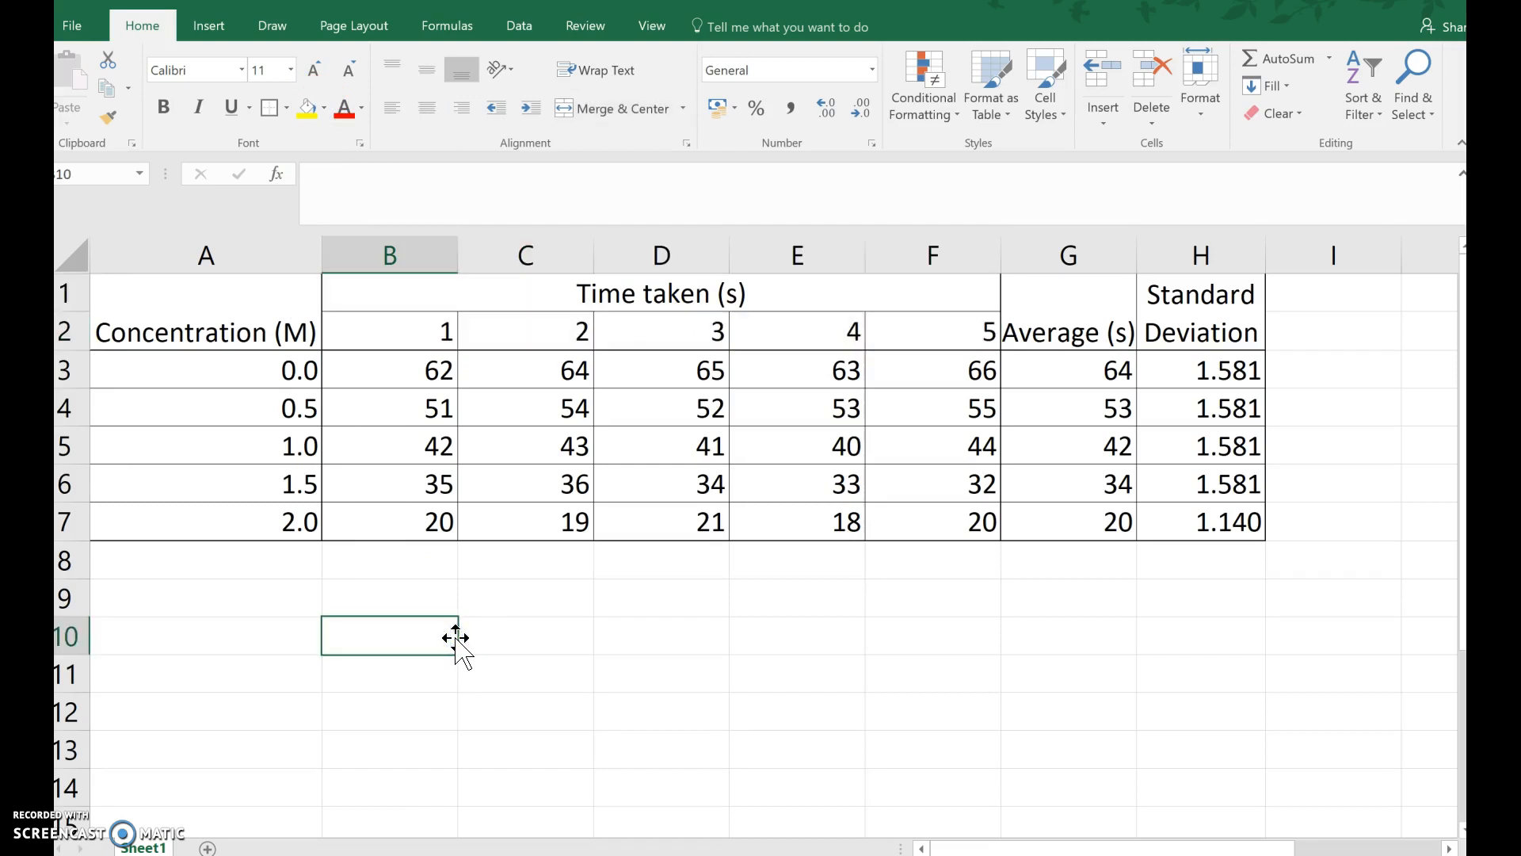
left_click(202, 29)
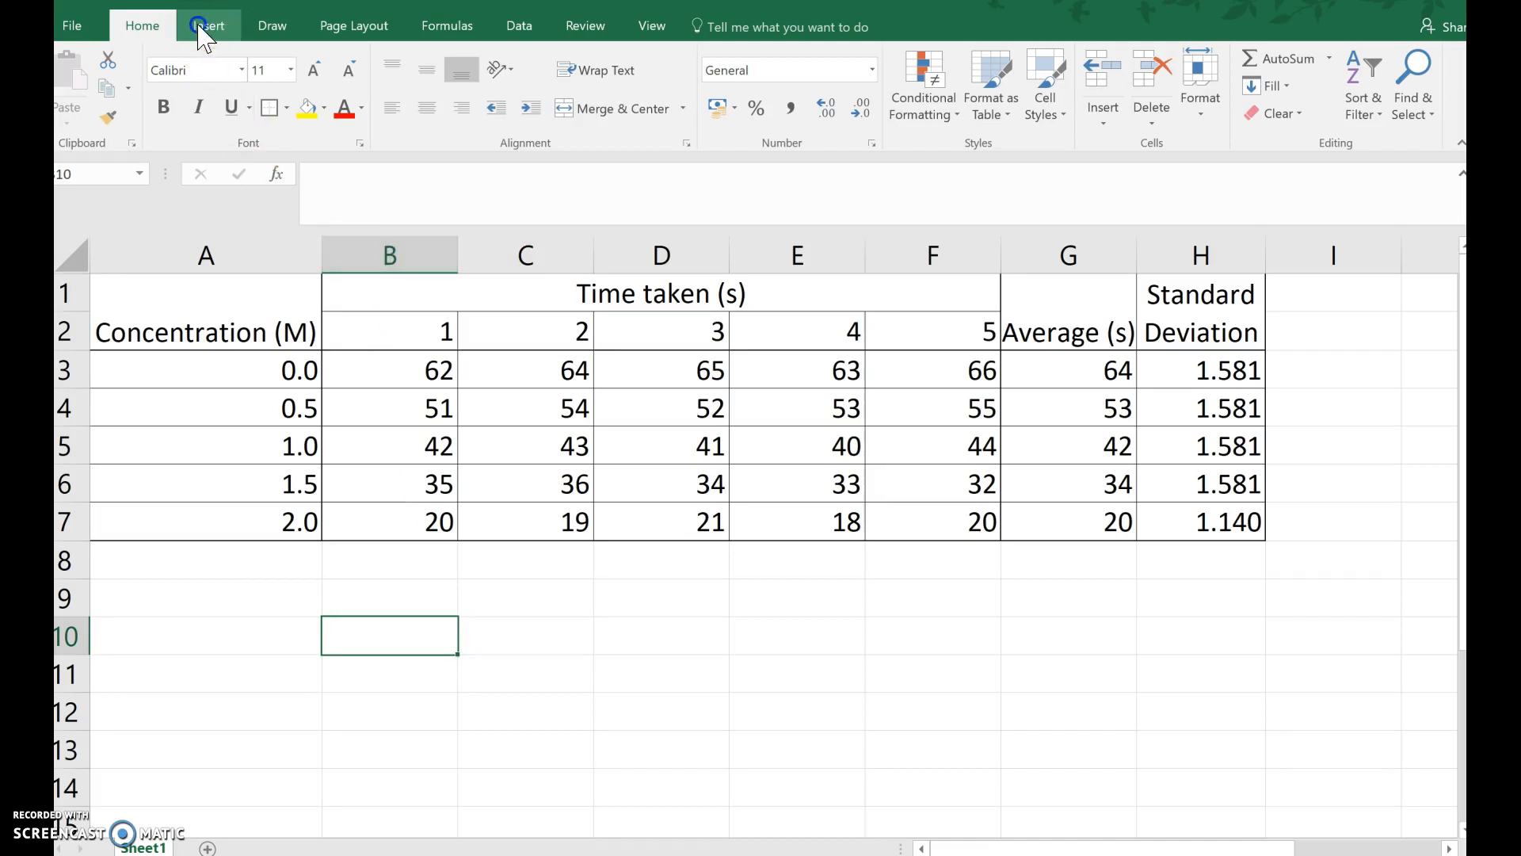
left_click(217, 82)
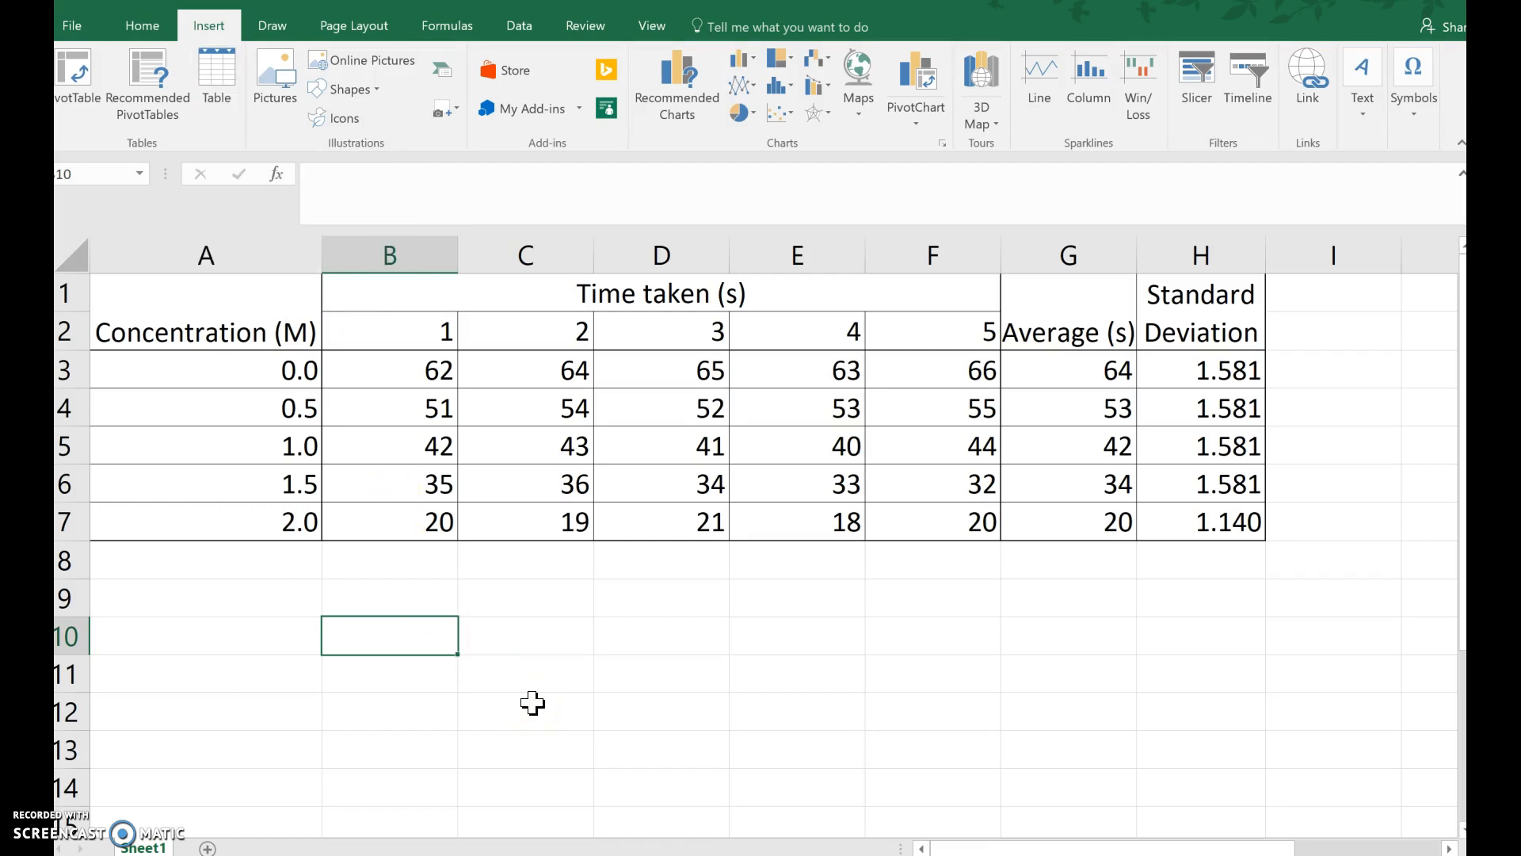
- Copy the whole results table, cells A1 to H7
left_click(187, 298)
left_click_drag(308, 366, 1216, 527)
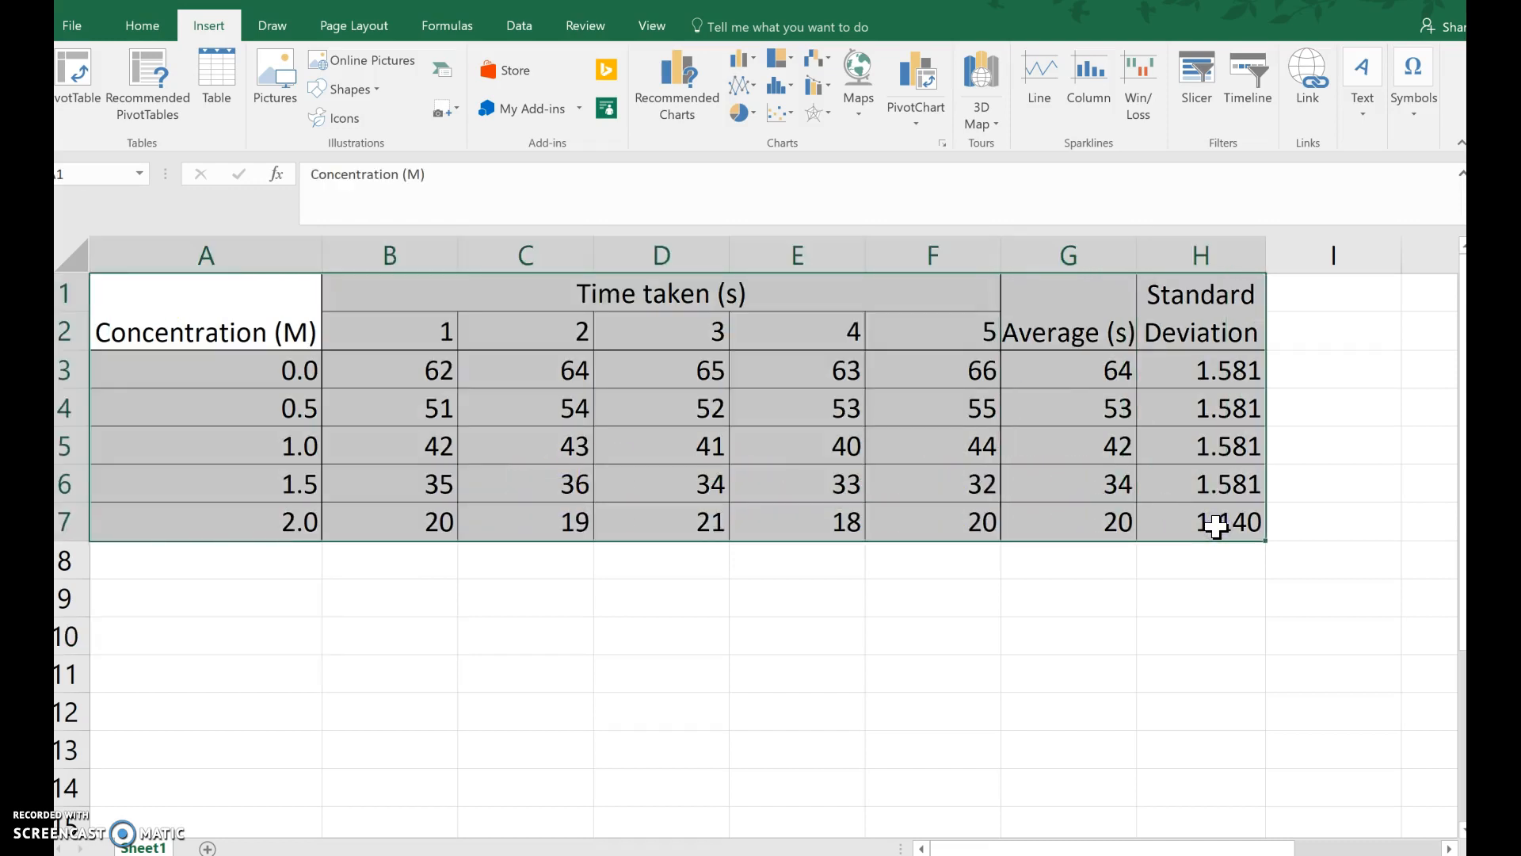
key("ctrl+c")
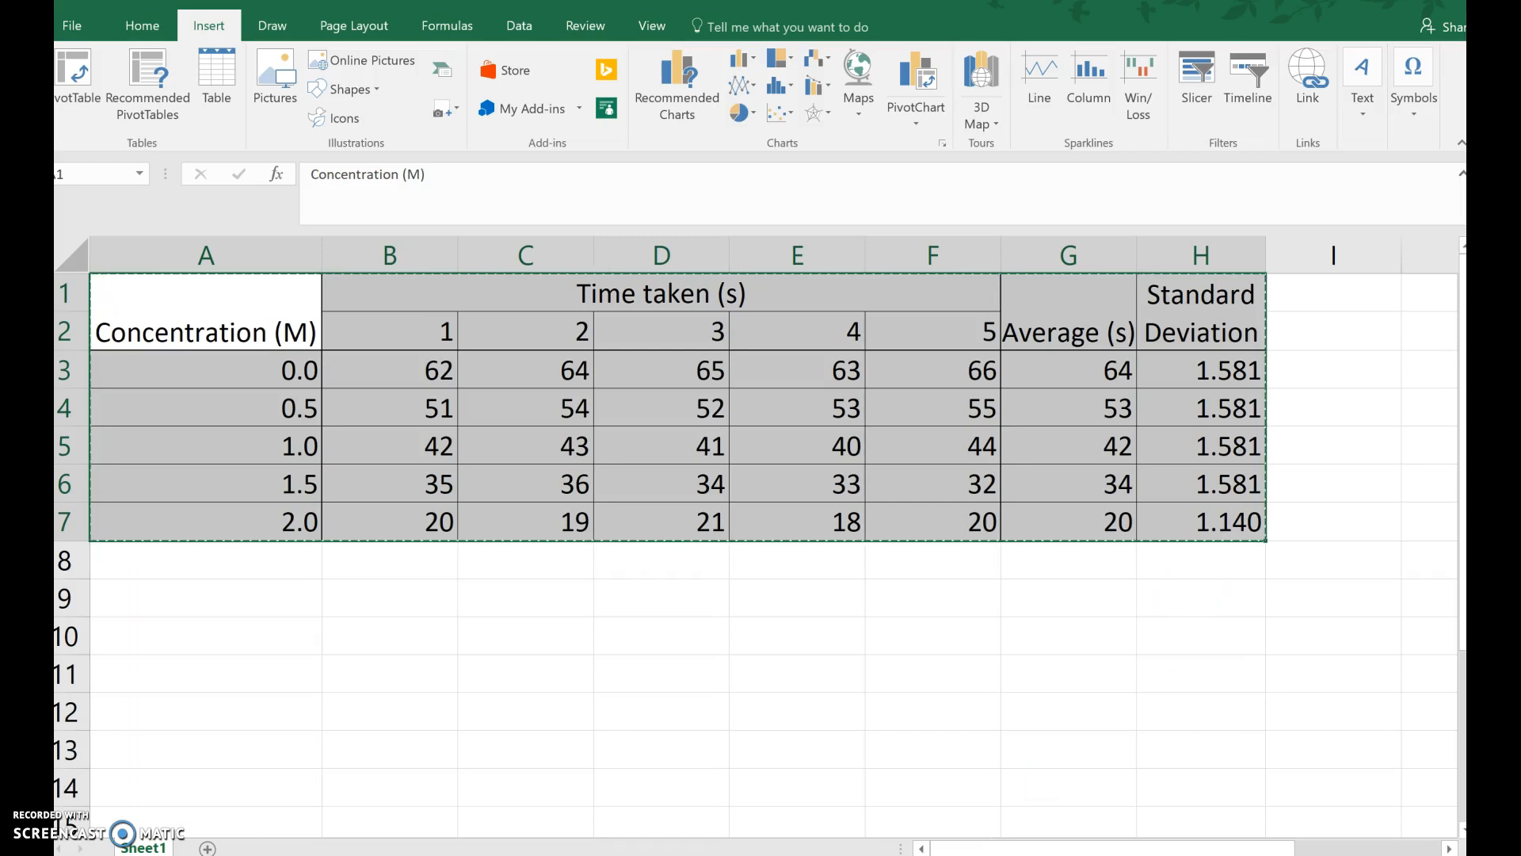
mouse_move(736, 855)
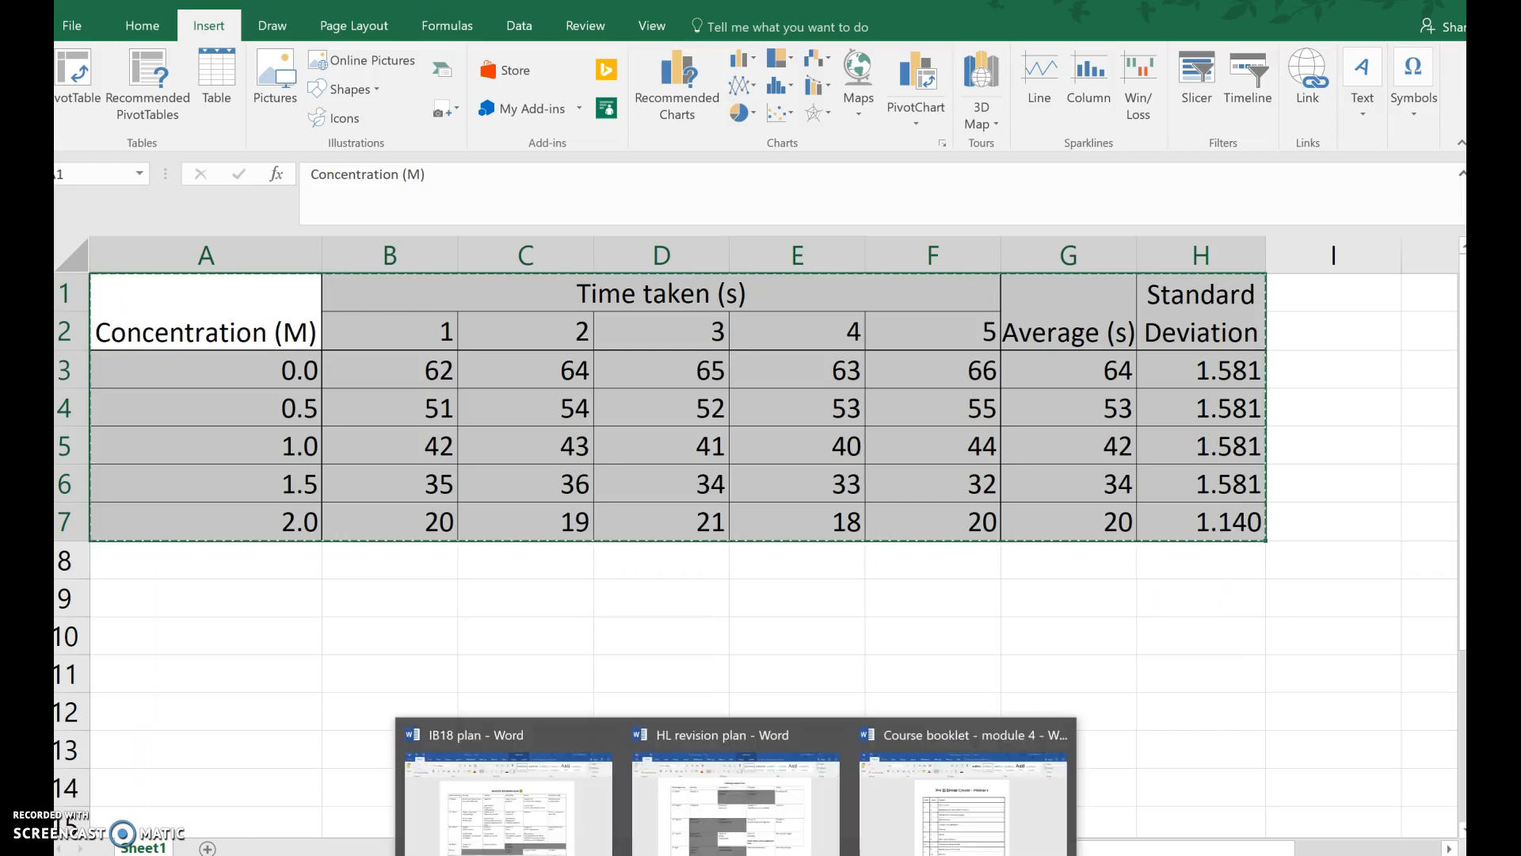
left_click(849, 687)
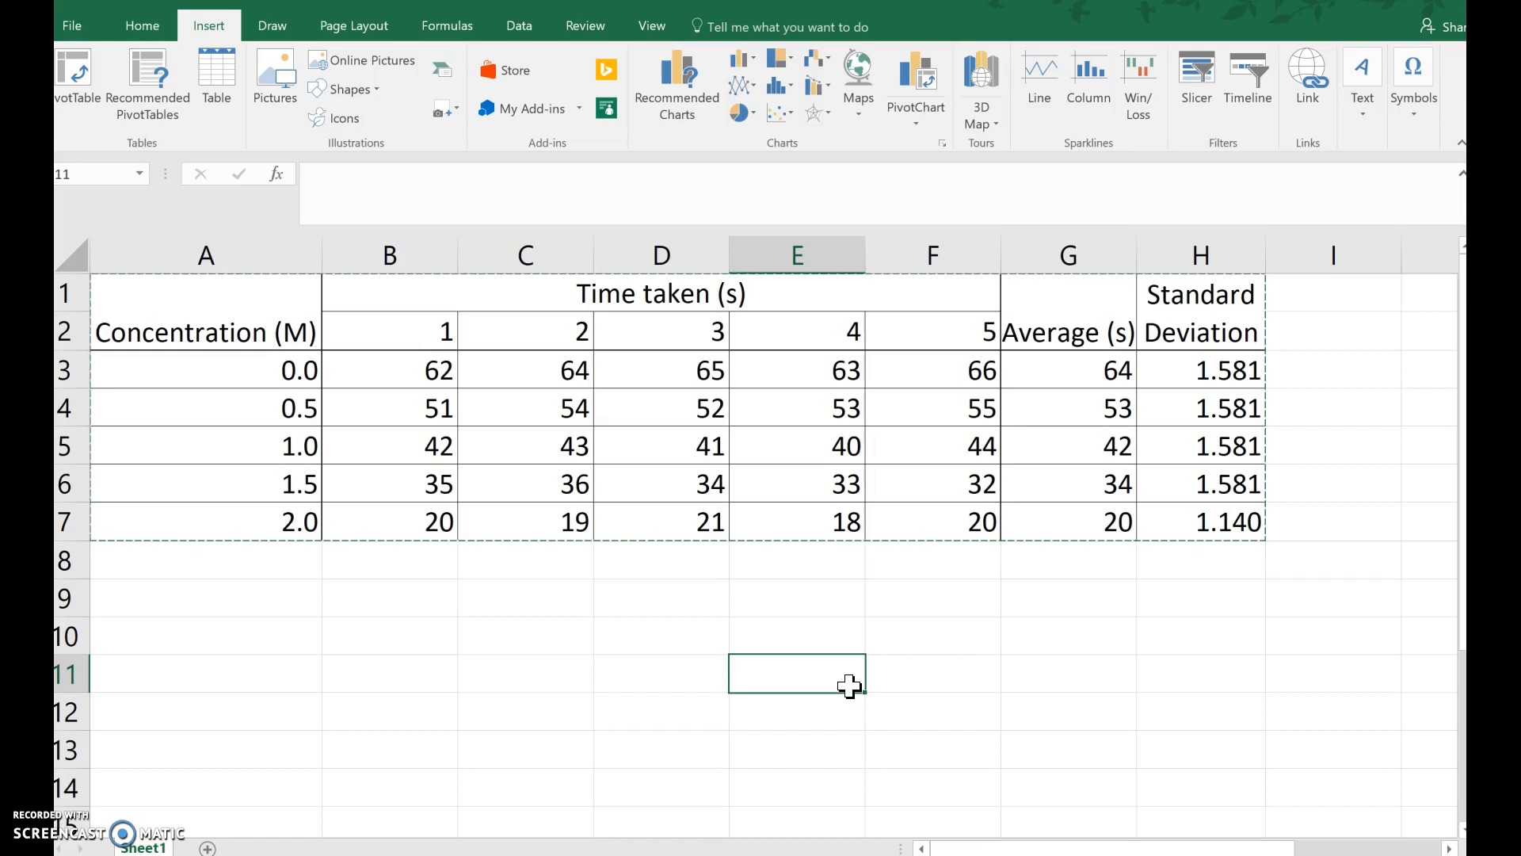
- Switch to OneNote and paste the copied table below the handwritten numbers on the "Constructing an appropriate table" page
left_click(740, 855)
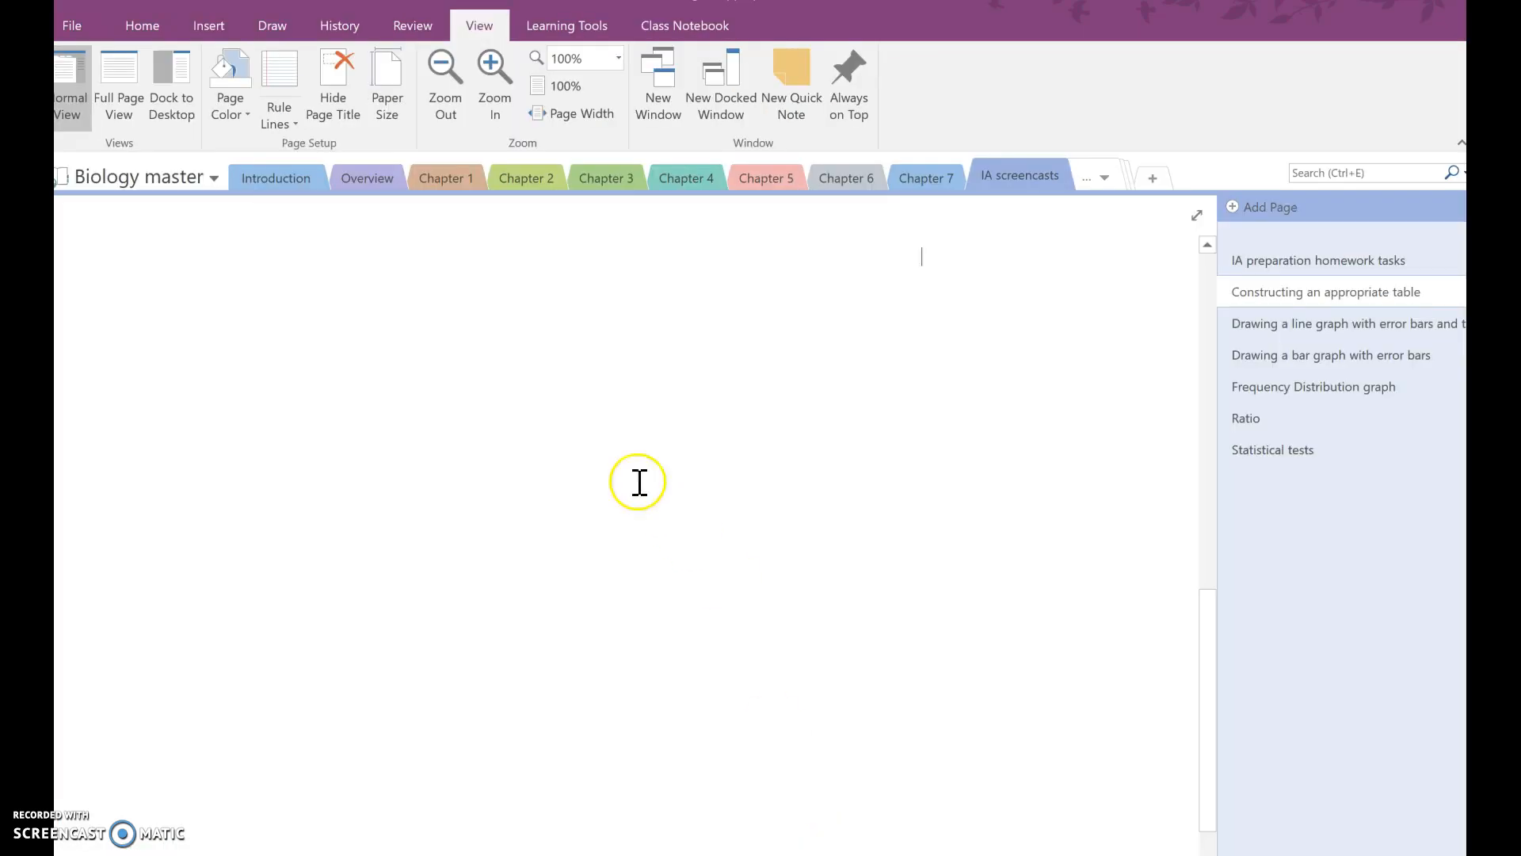
scroll(352, 406, "down", 2)
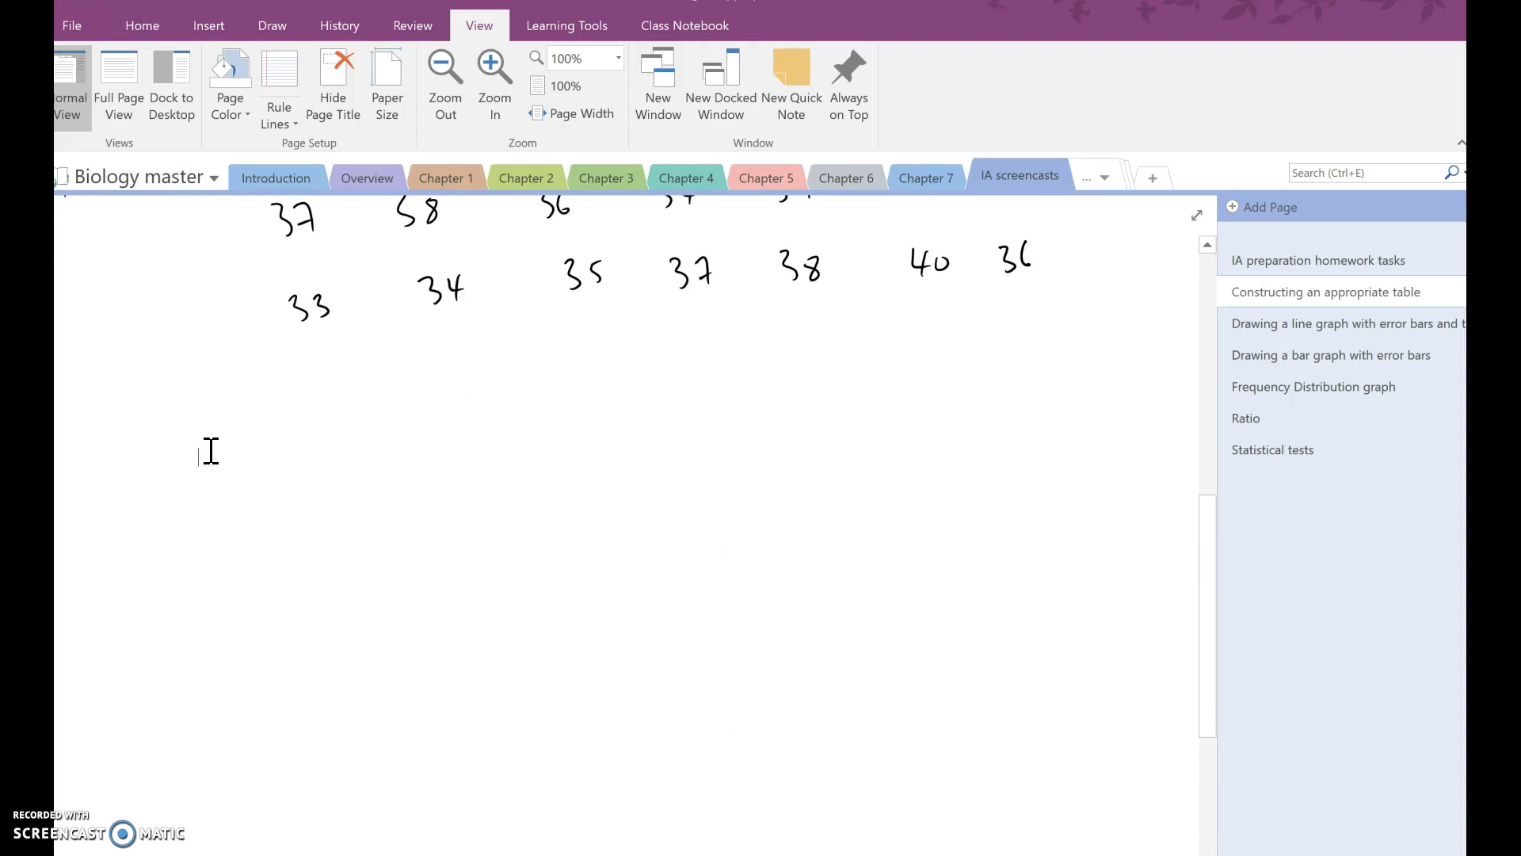
key("ctrl+v")
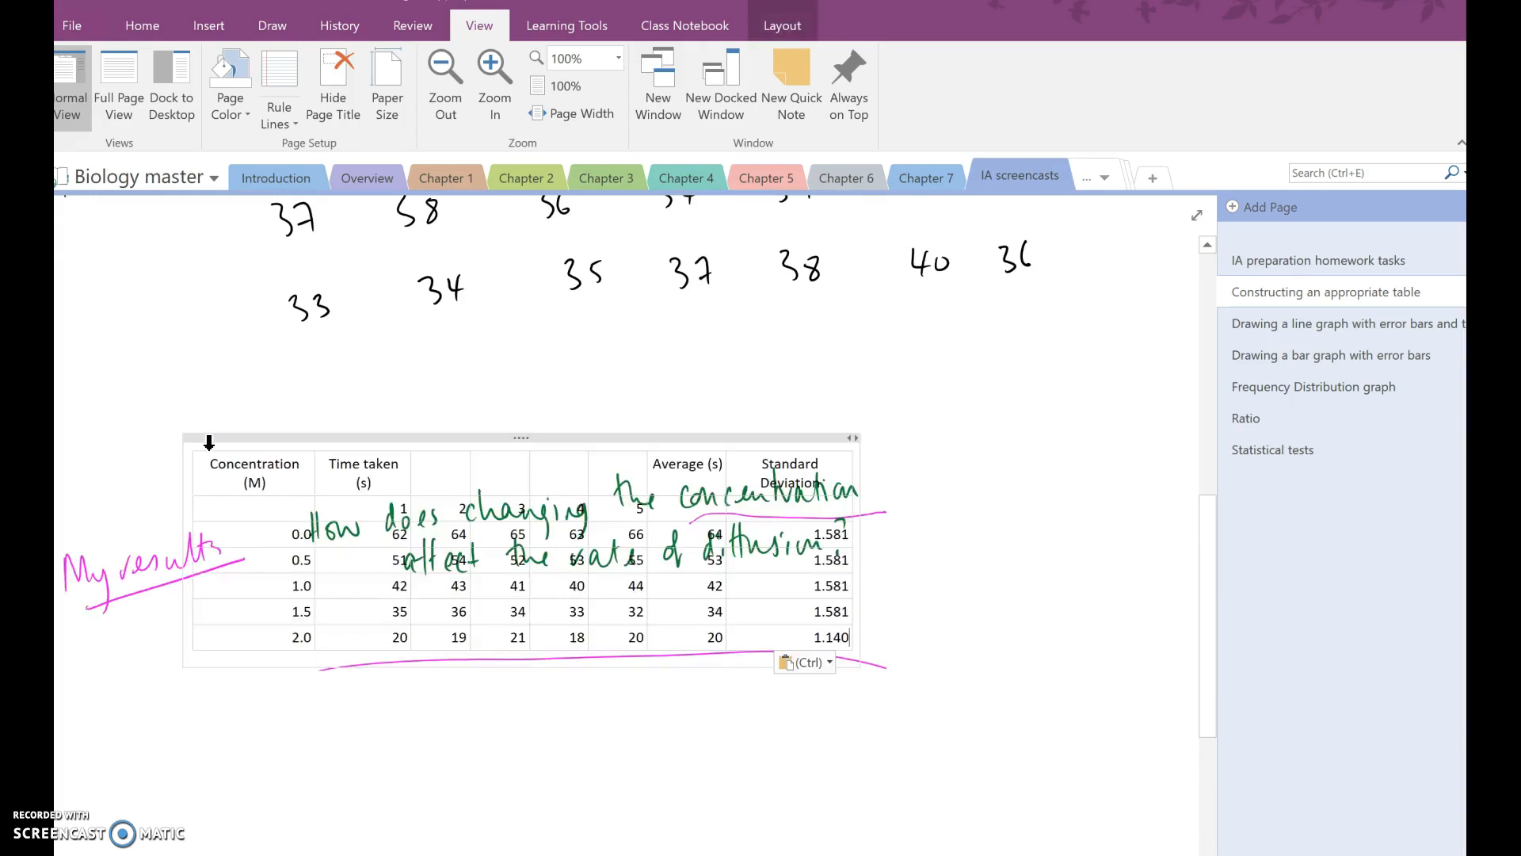
- Try to move the pasted results table off the handwritten notes and delete it from the page
left_click_drag(452, 434, 515, 390)
right_click(515, 390)
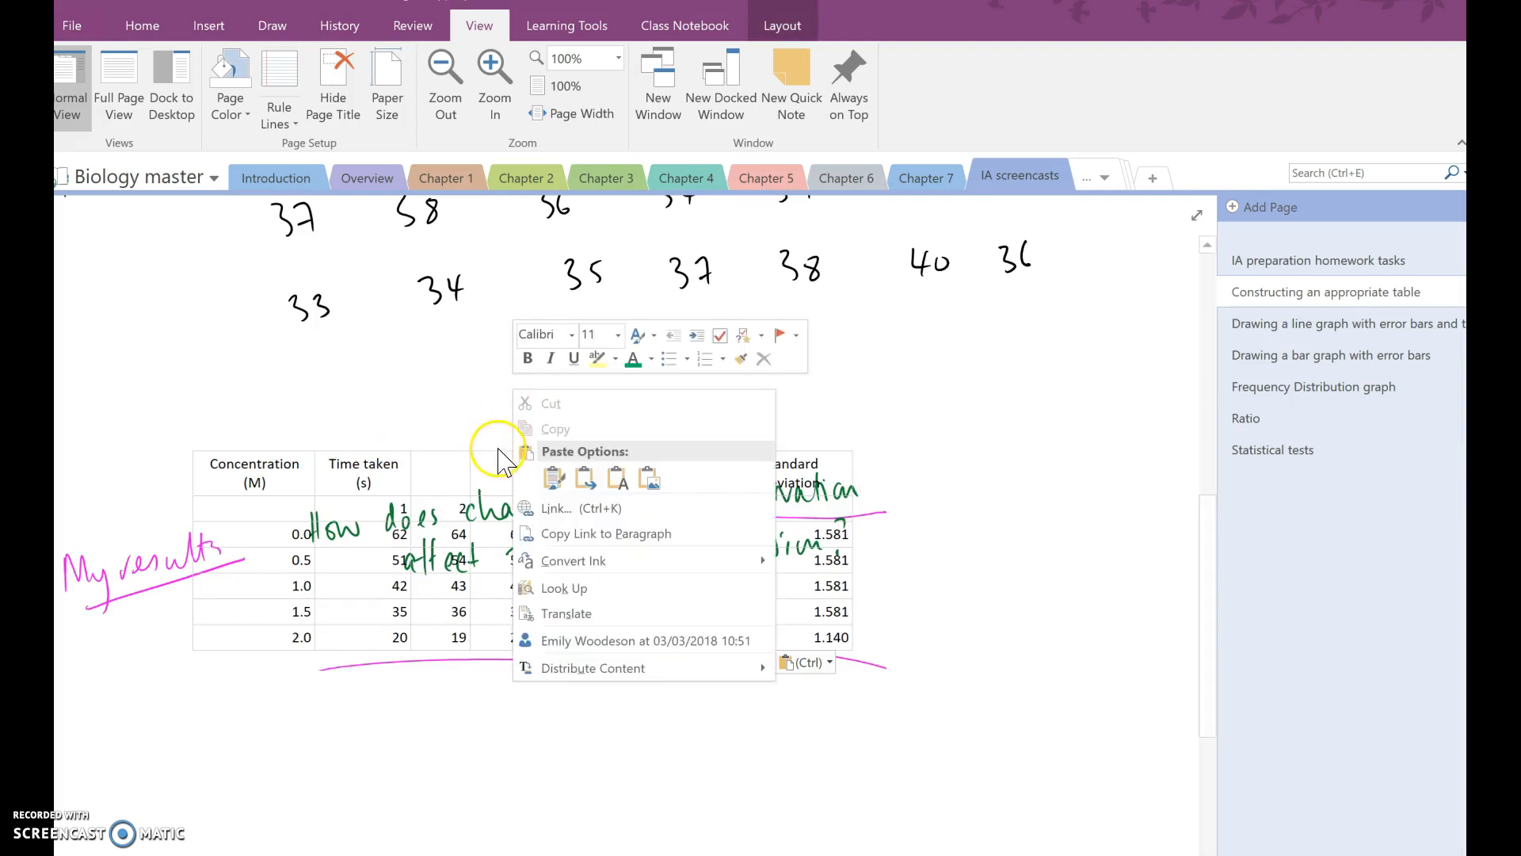
left_click(414, 392)
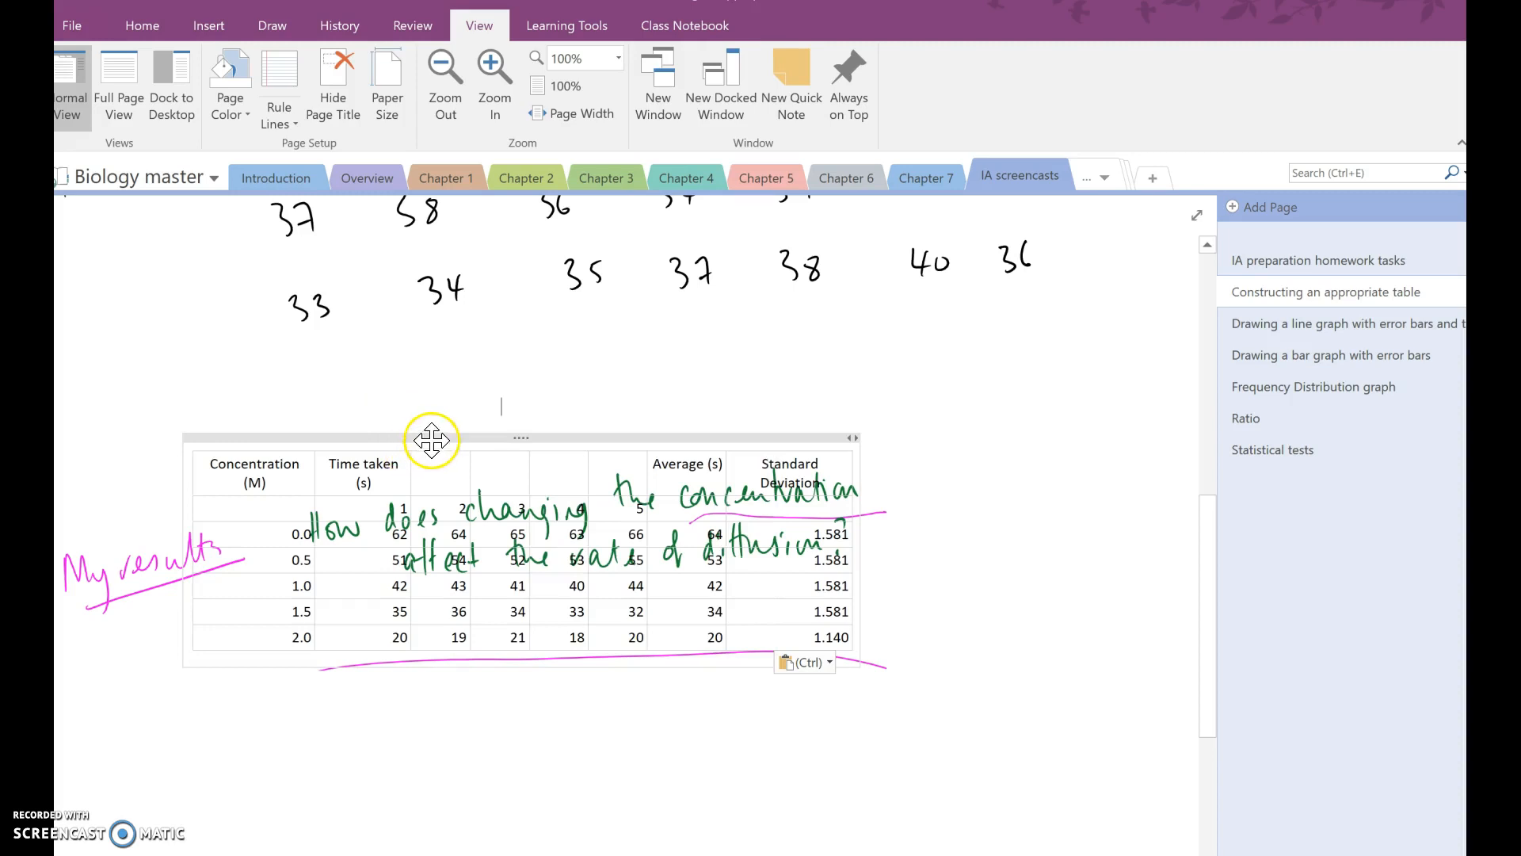
left_click(431, 442)
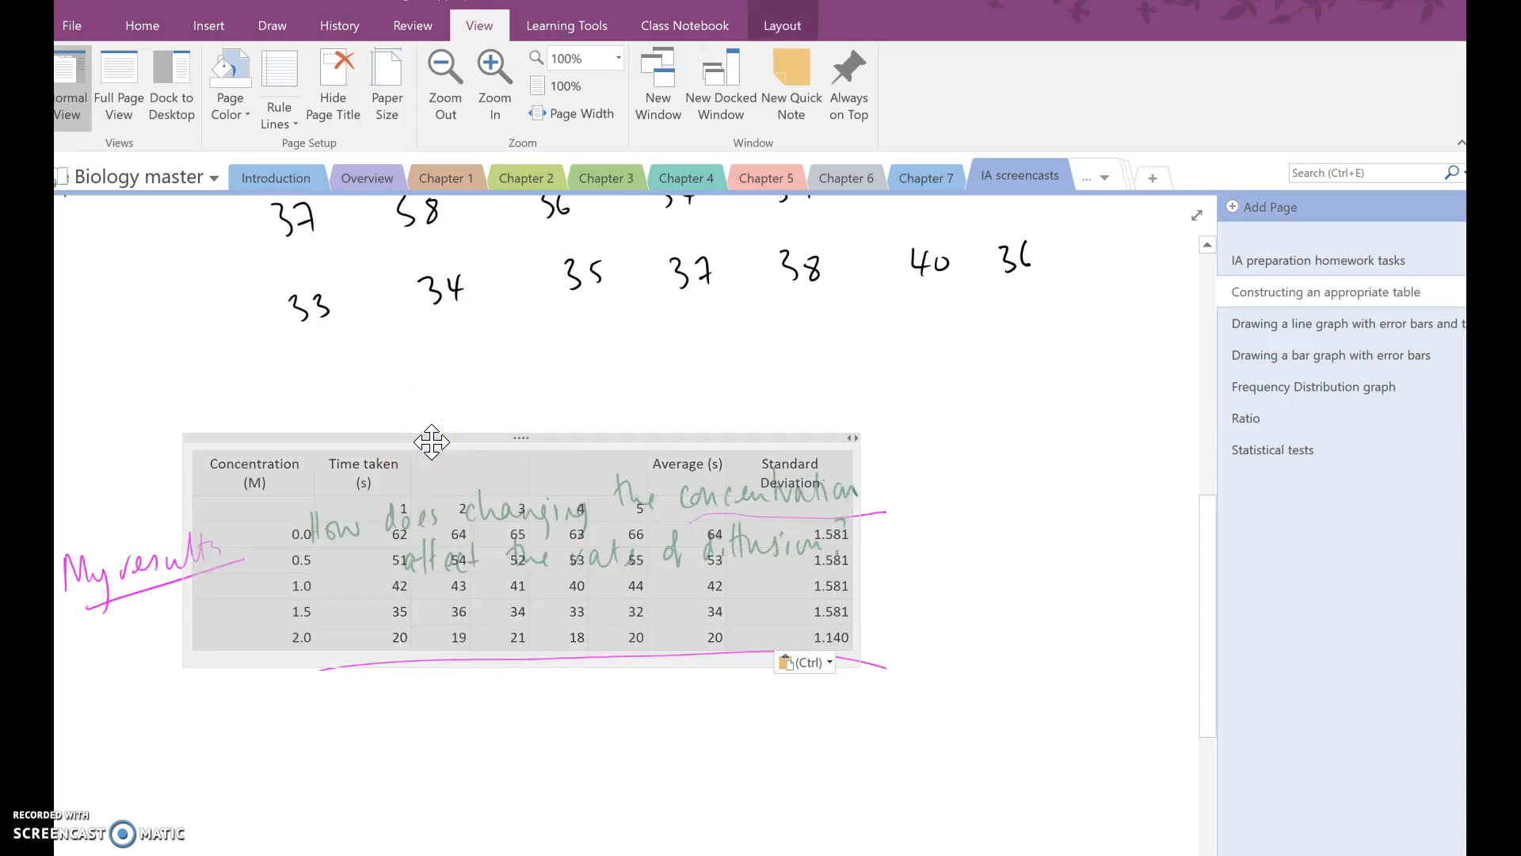
key("Delete")
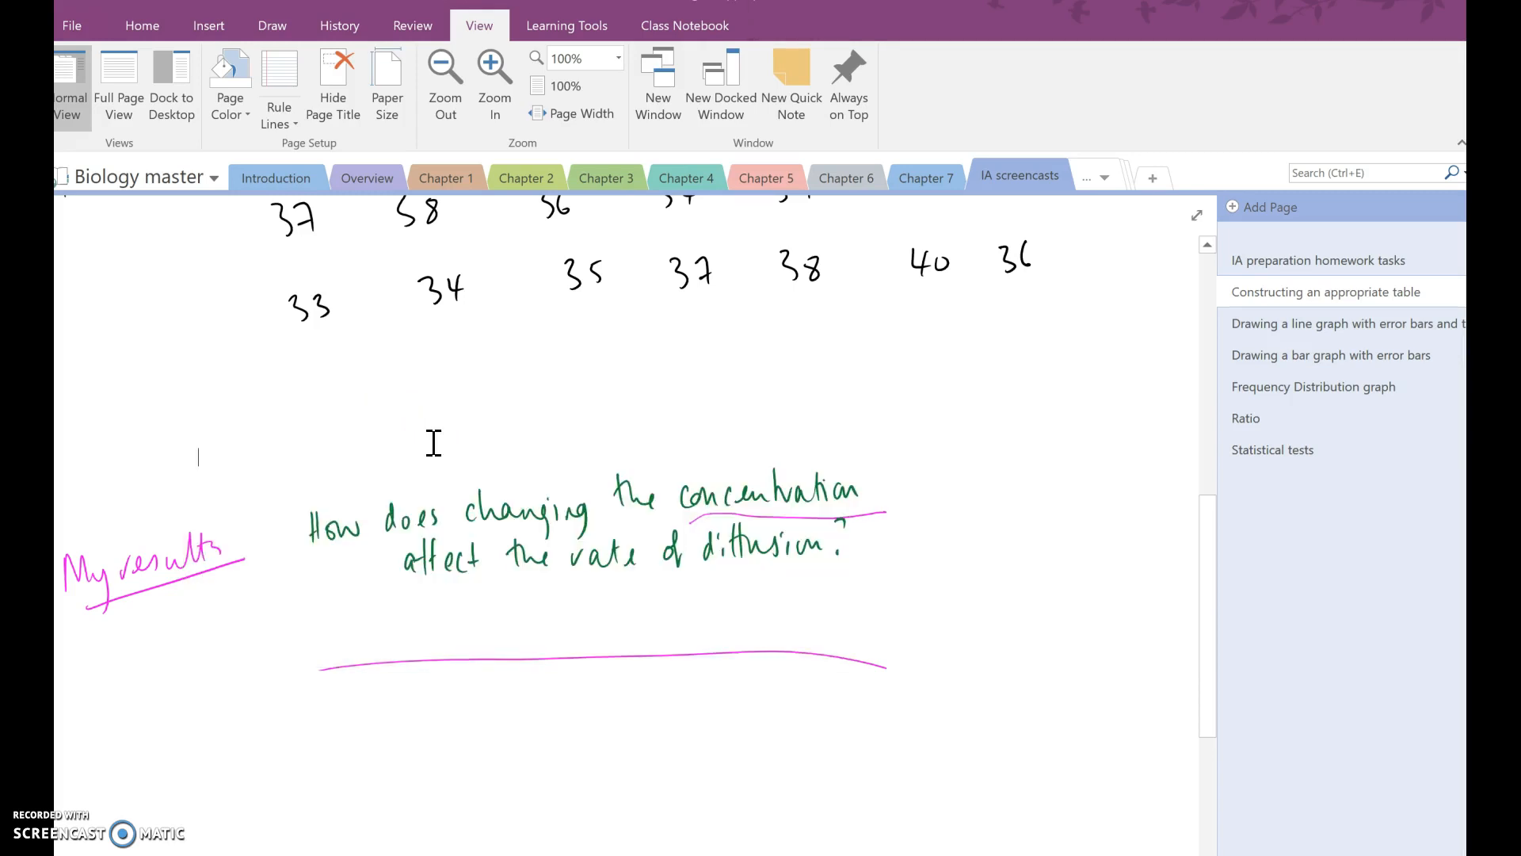